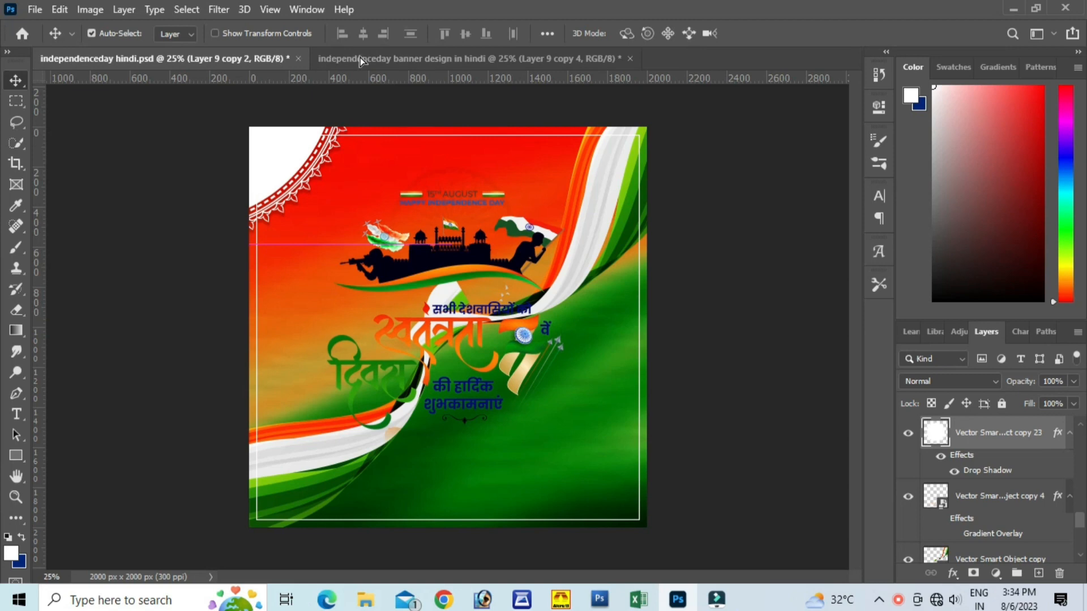
Copy the white ornamental circle from independenceday hindi.psd into the independenceday banner design in hindi document and center it on the canvas.
left_click(365, 59)
left_click_drag(453, 276, 450, 323)
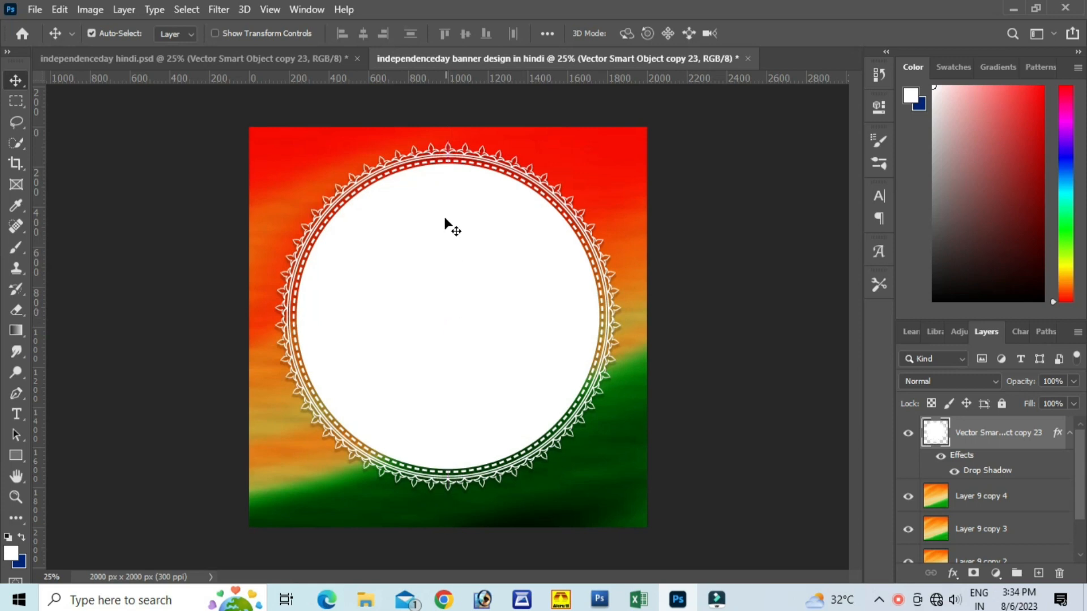
Copy the upper-right tricolour ribbon from the finished design into the banner, place it in the upper-right corner and stack it beneath the circle.
left_click(310, 59)
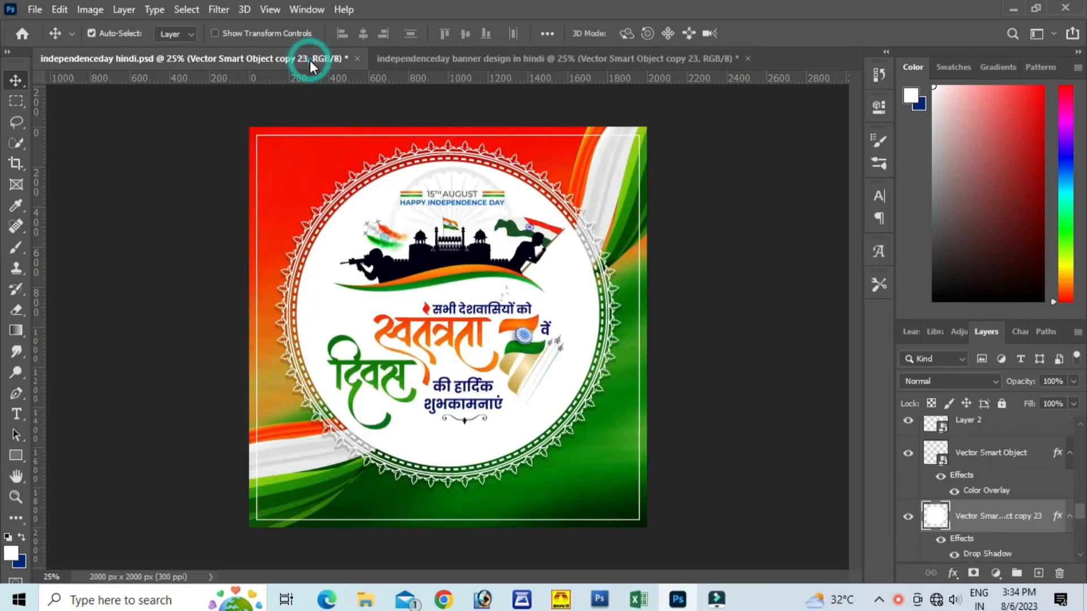
left_click_drag(605, 181, 335, 59)
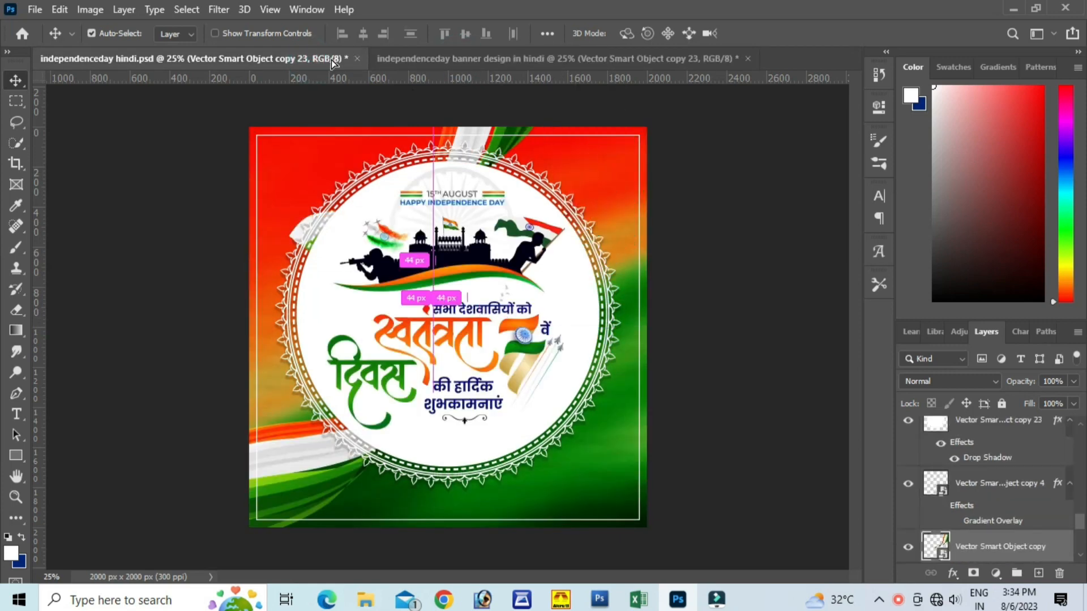
left_click_drag(423, 70, 436, 64)
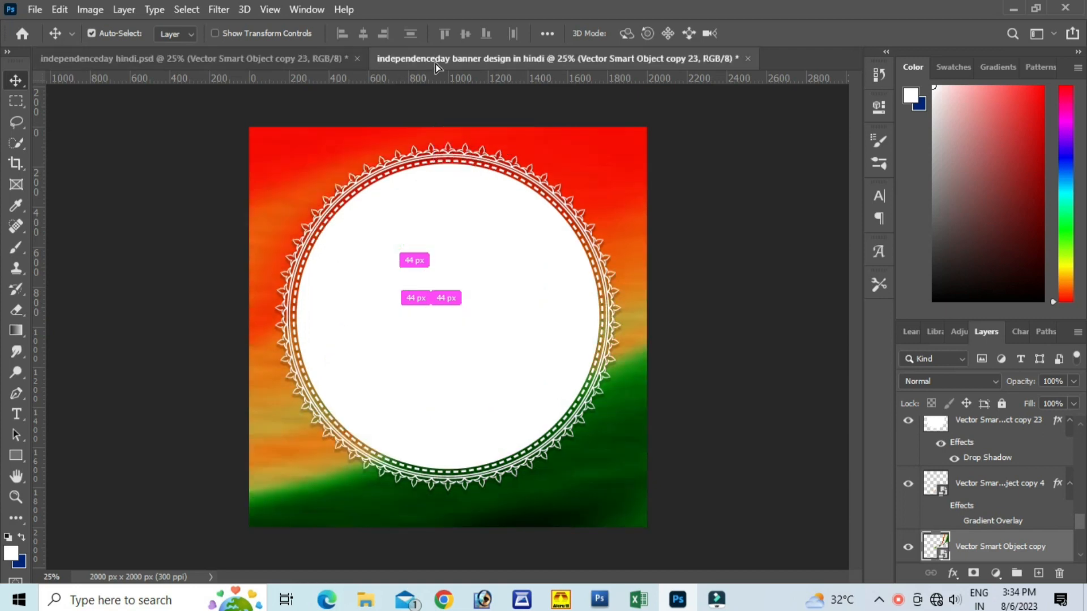
mouse_move(613, 212)
left_mouse_down()
mouse_move(575, 208)
mouse_move(566, 221)
left_mouse_up()
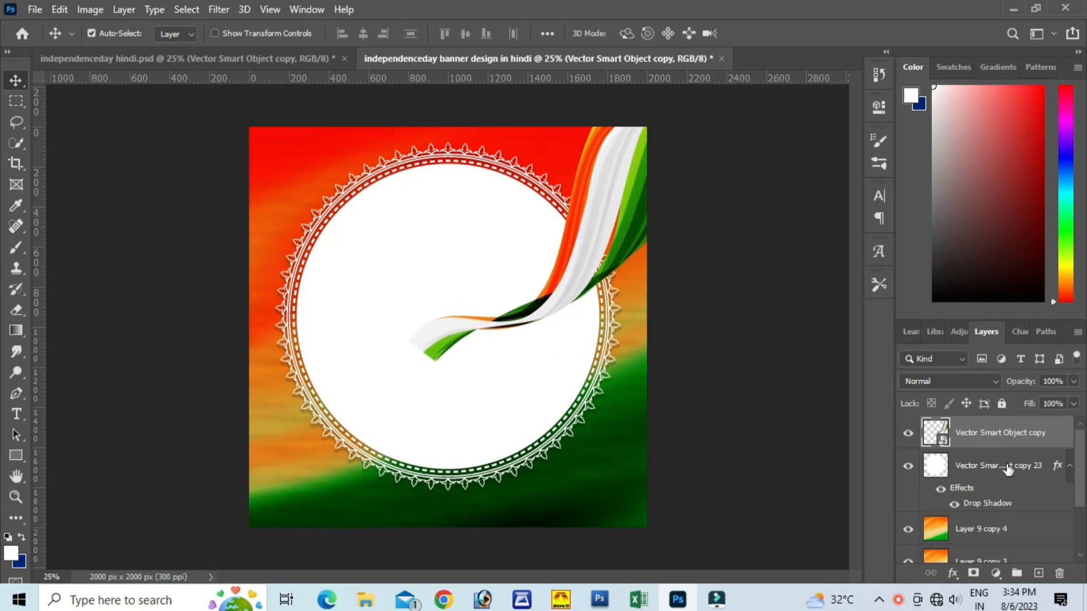
left_click_drag(991, 433, 962, 510)
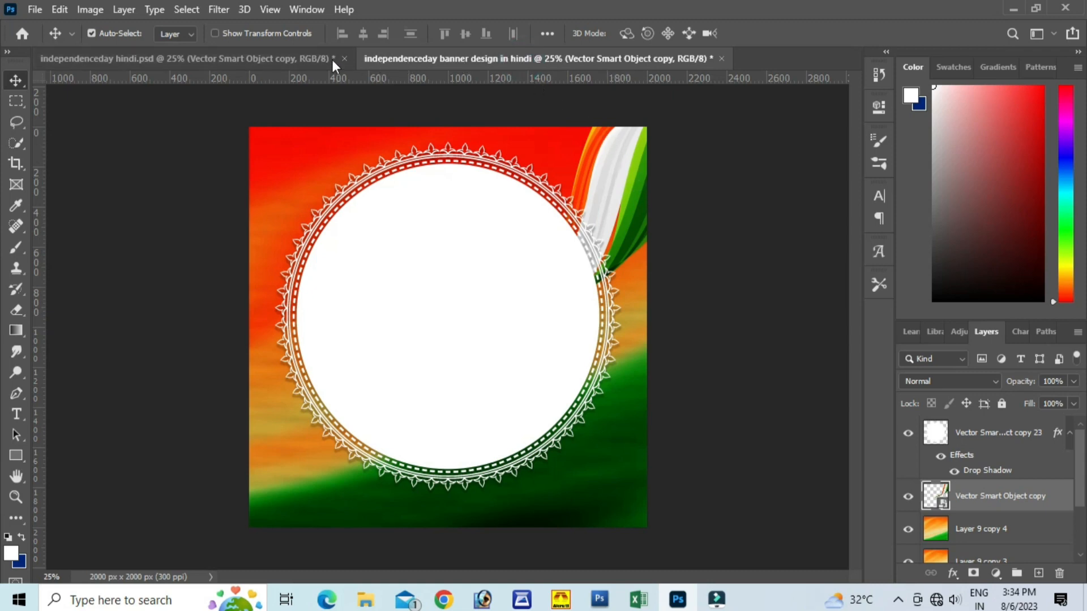
Copy the lower-left tricolour ribbon from the finished design into the banner and fit it into the lower-left corner behind the circle.
left_click(301, 60)
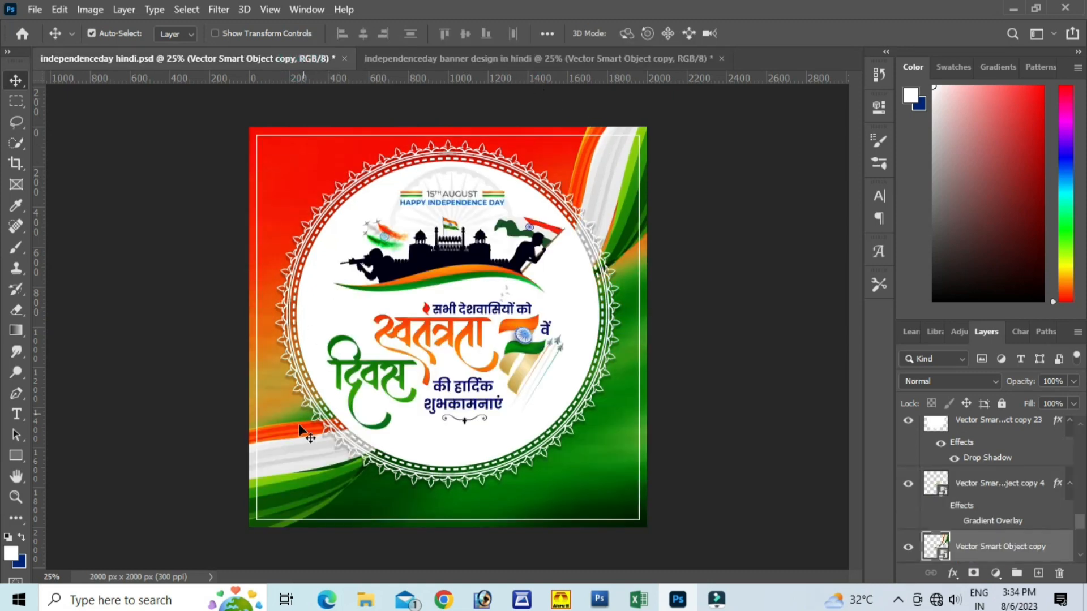
left_click(293, 450)
left_click_drag(315, 327, 399, 172)
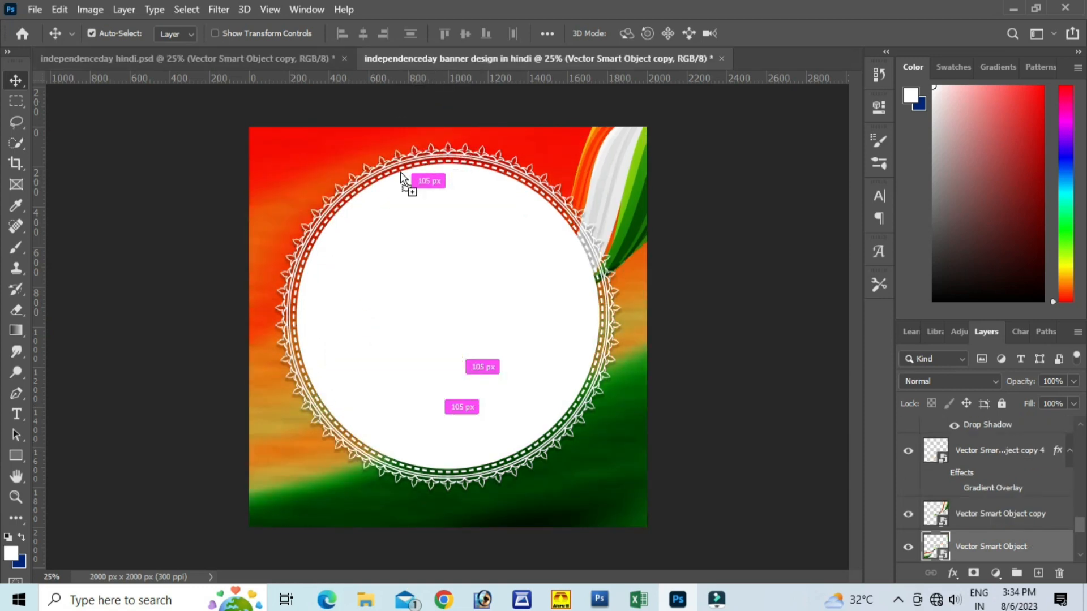
left_click_drag(291, 449, 292, 458)
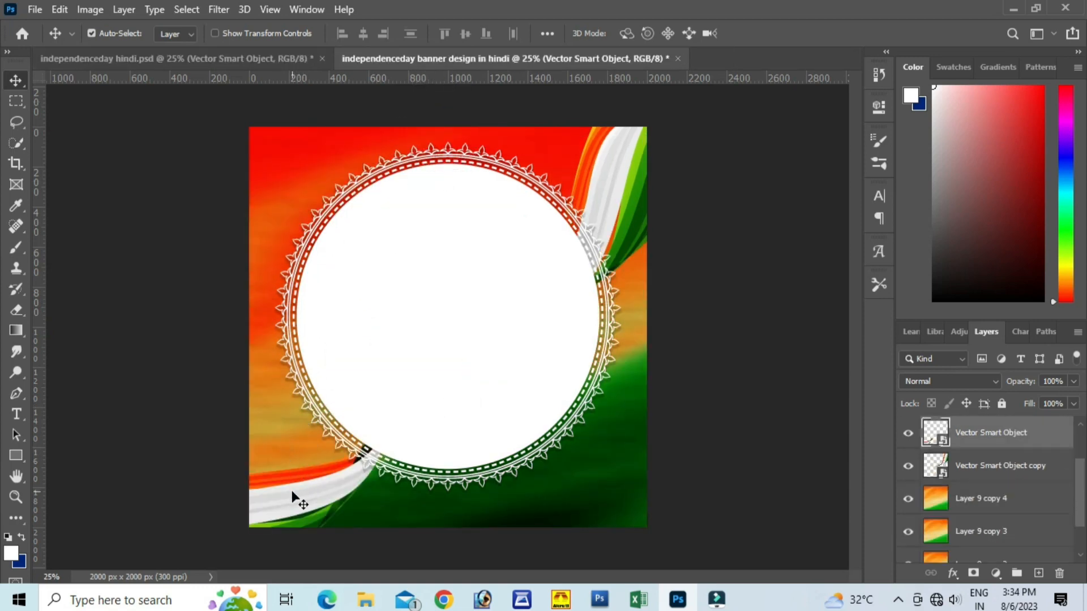
left_click_drag(293, 497, 336, 458)
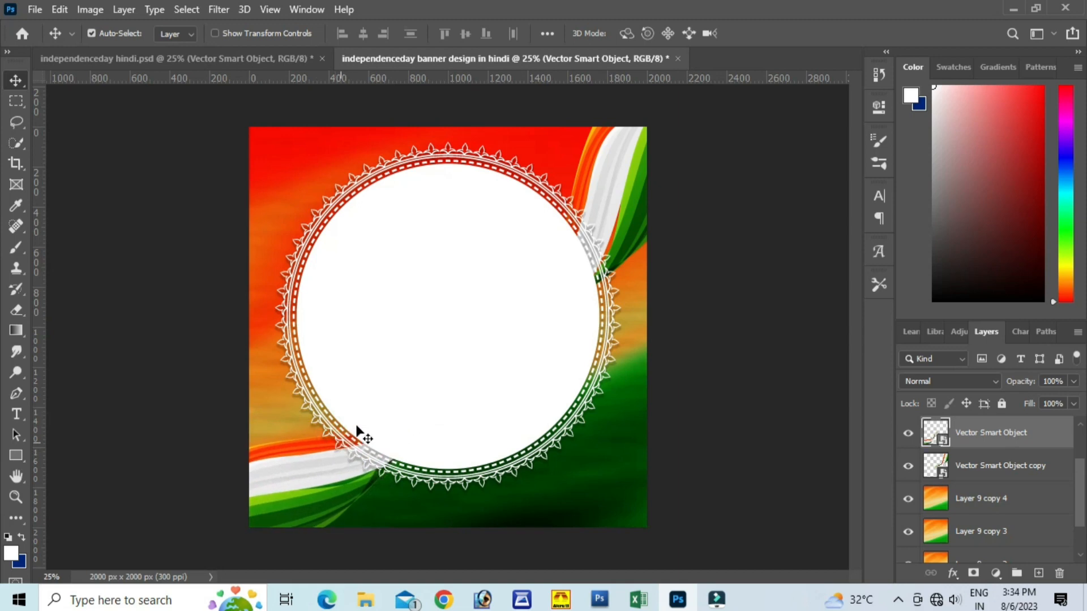
Copy the thin saffron-green wave into the banner, stack it above the white circle and position it in the circle's upper half.
left_click(231, 62)
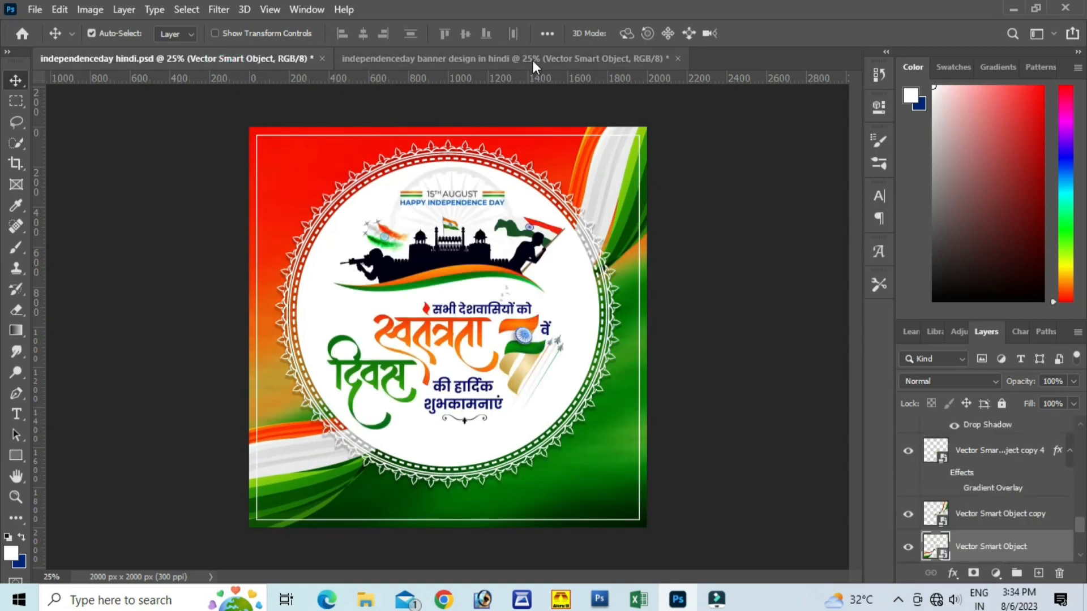
left_click(532, 59)
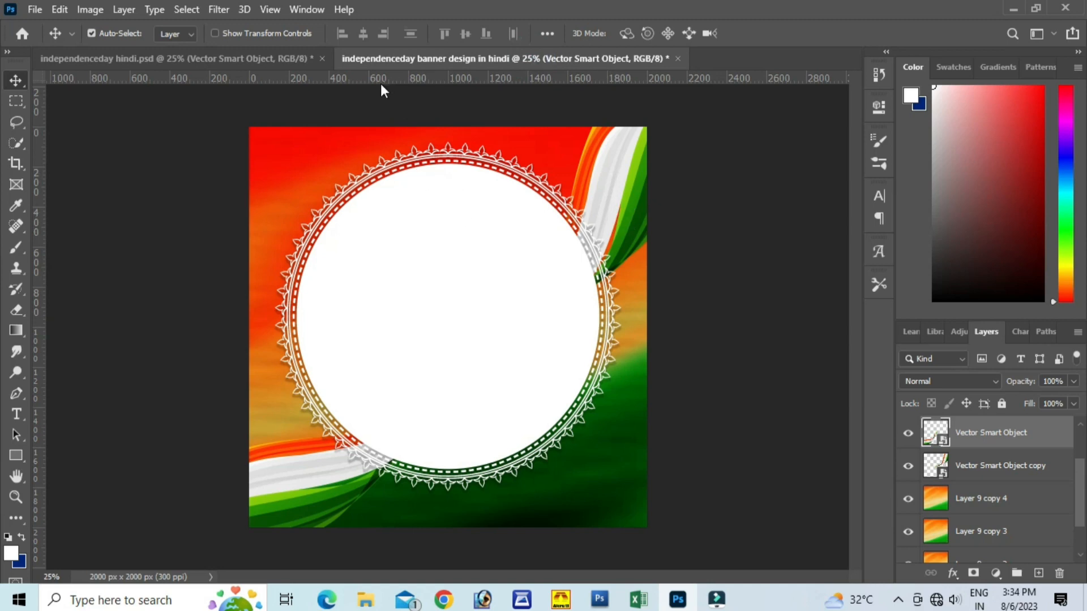
left_click(295, 60)
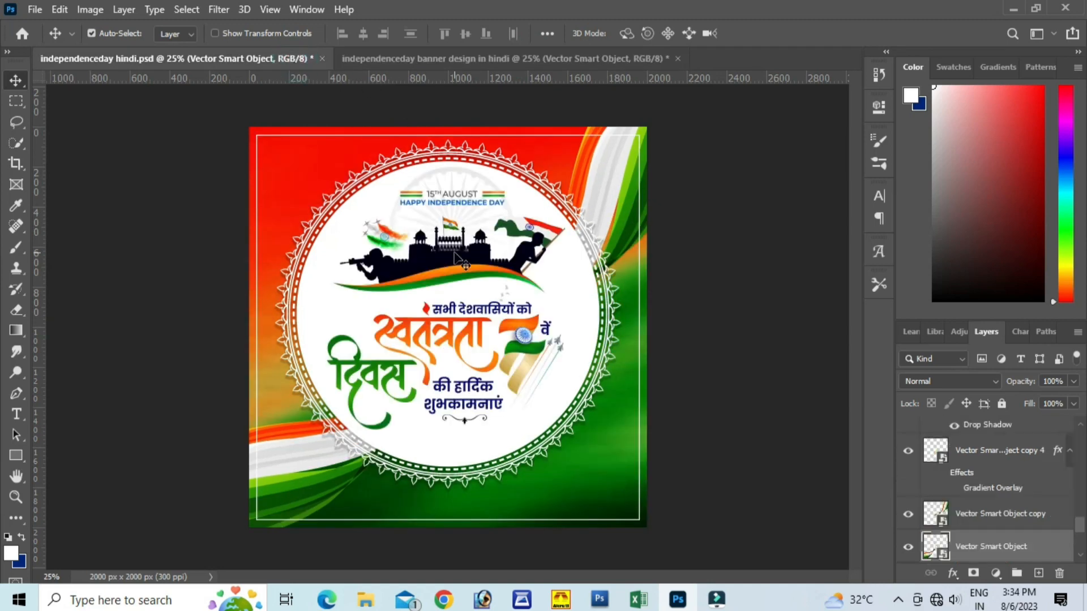
left_click_drag(467, 281, 465, 251)
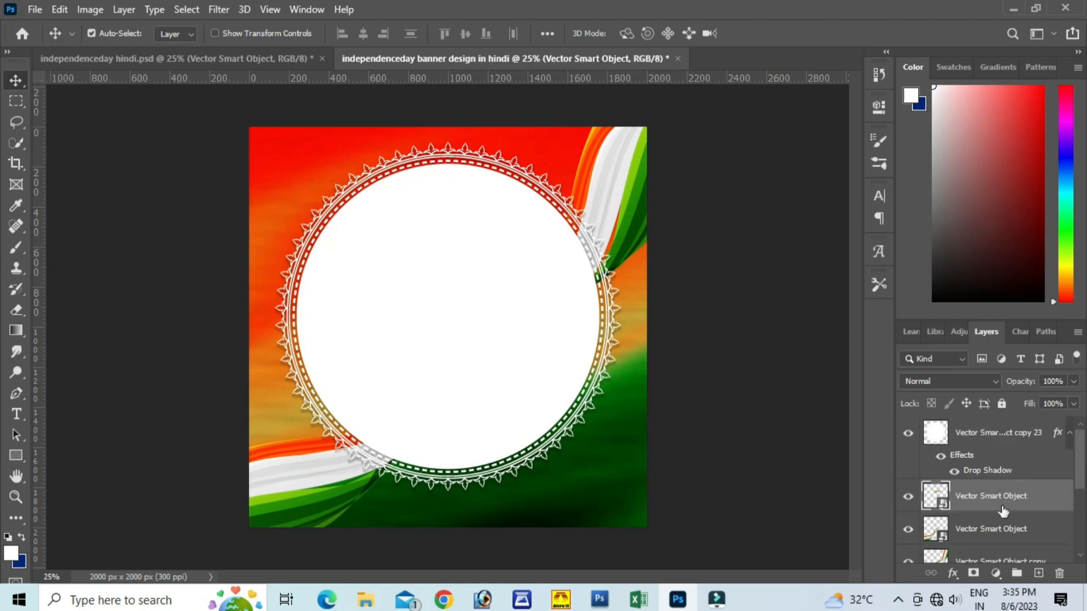
left_click_drag(1003, 511, 988, 433)
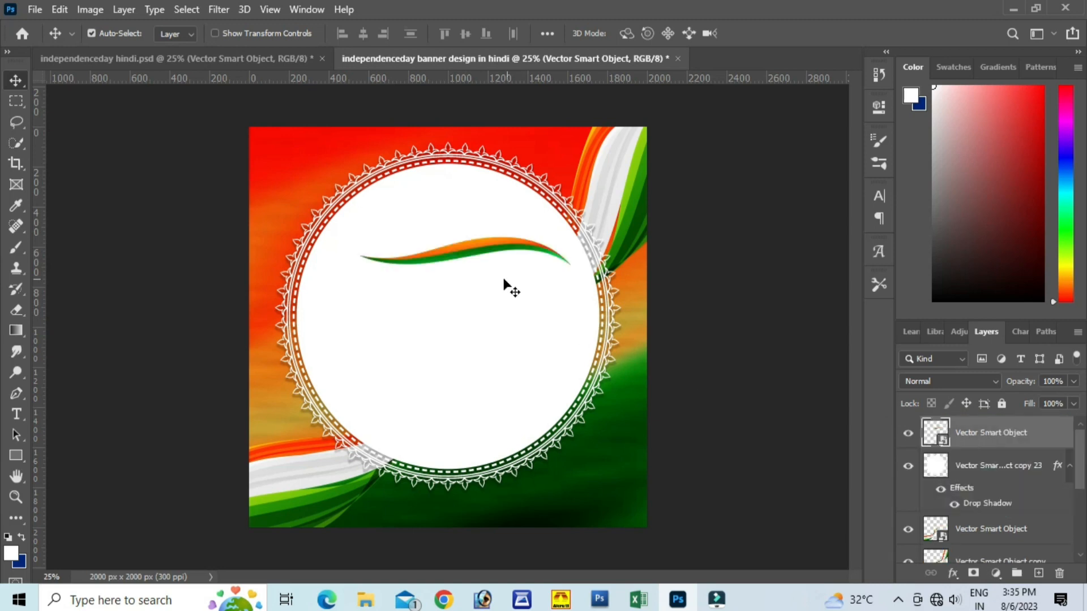
mouse_move(508, 249)
left_mouse_down()
mouse_move(488, 243)
mouse_move(488, 255)
left_mouse_up()
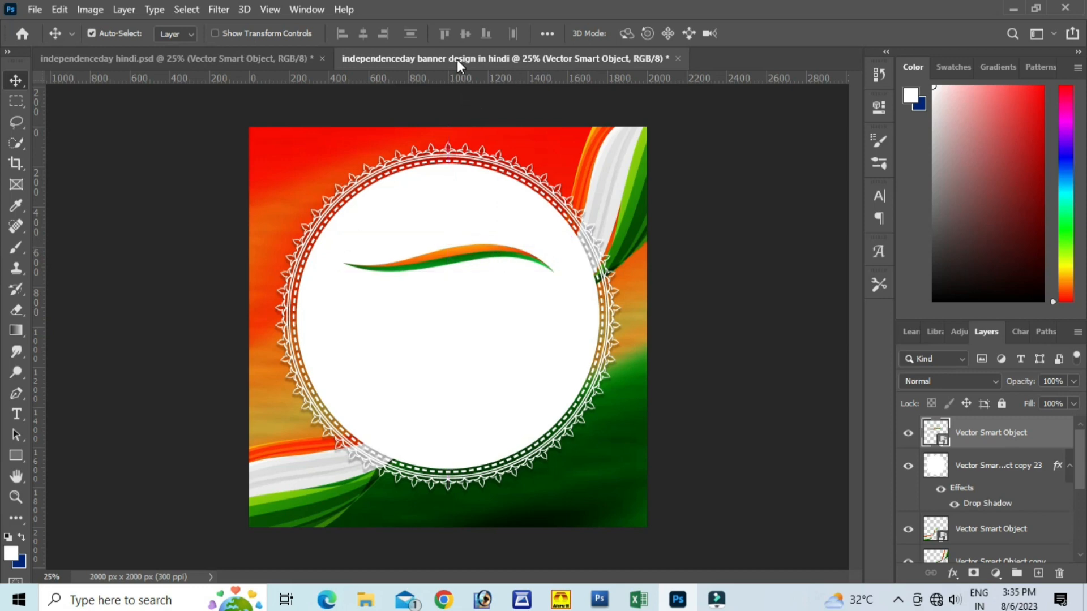
Copy the Red Fort silhouette from the finished design into the banner above the wave and stack its layer beneath the wave.
left_click(270, 60)
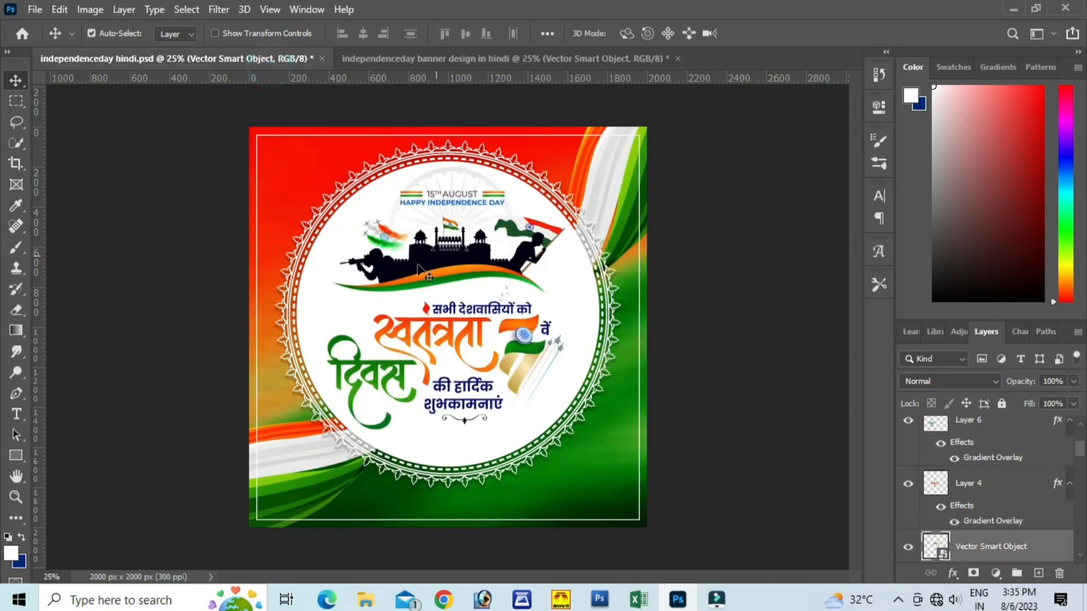
left_click_drag(388, 274, 364, 64)
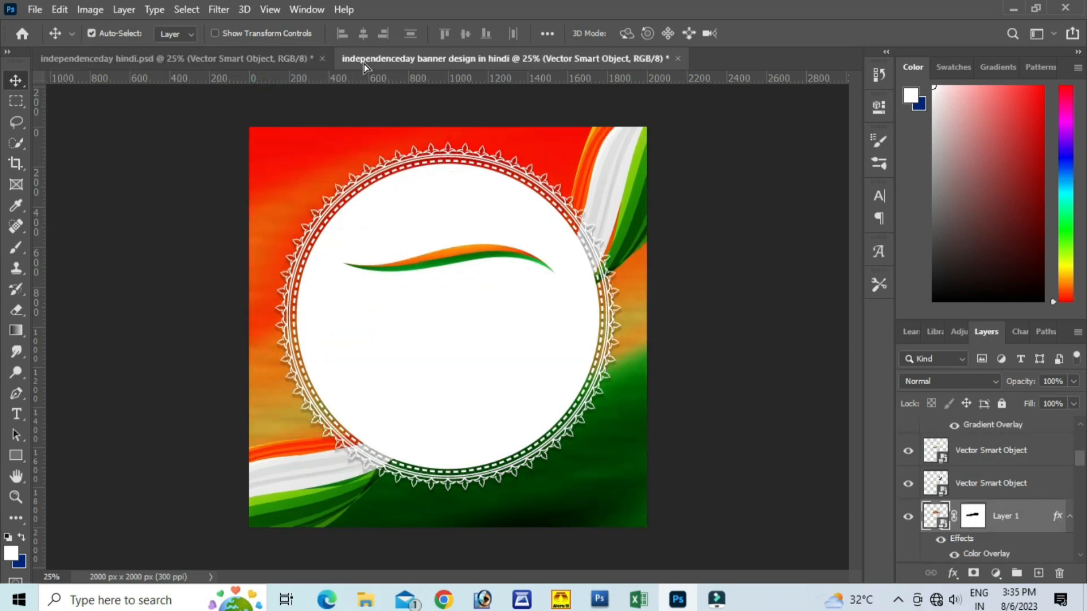
left_click_drag(399, 253, 445, 233)
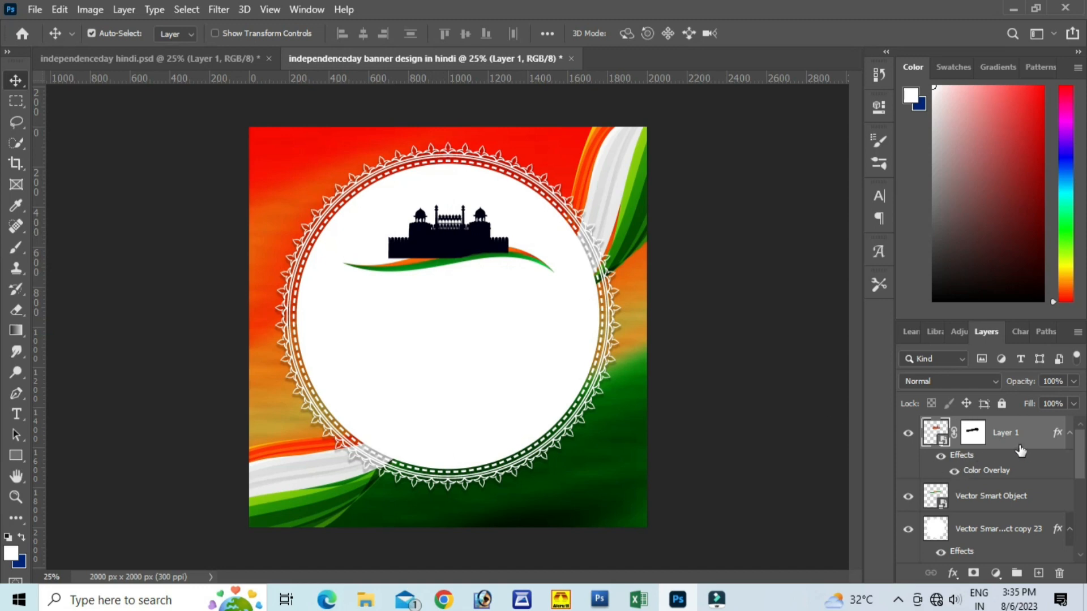
left_click_drag(1013, 444, 998, 505)
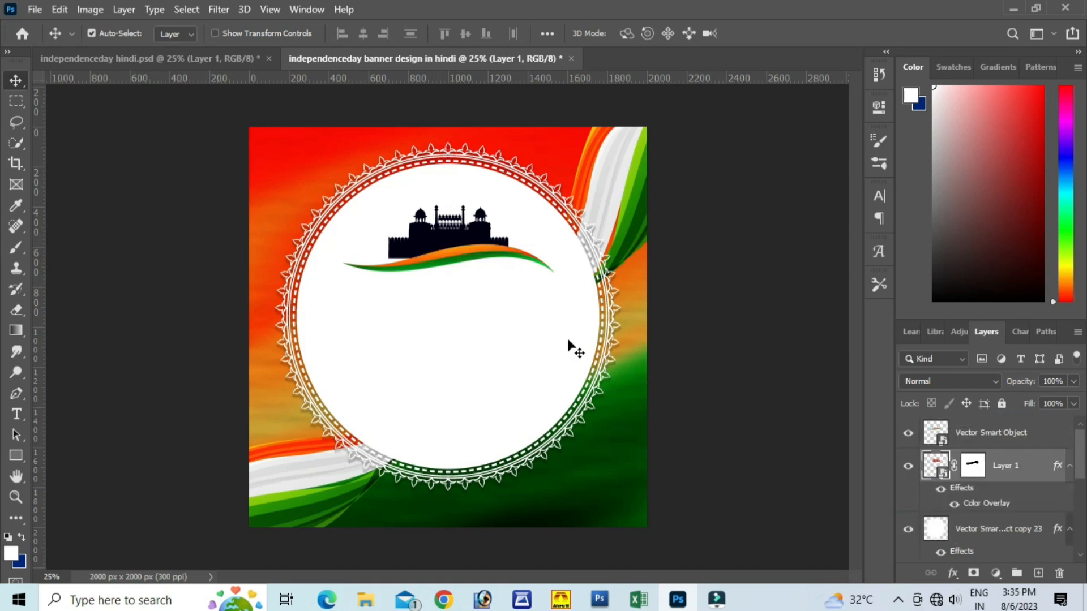
Adjust the fort silhouette's height so its base tucks in behind the saffron-green wave.
left_click_drag(436, 234, 435, 242)
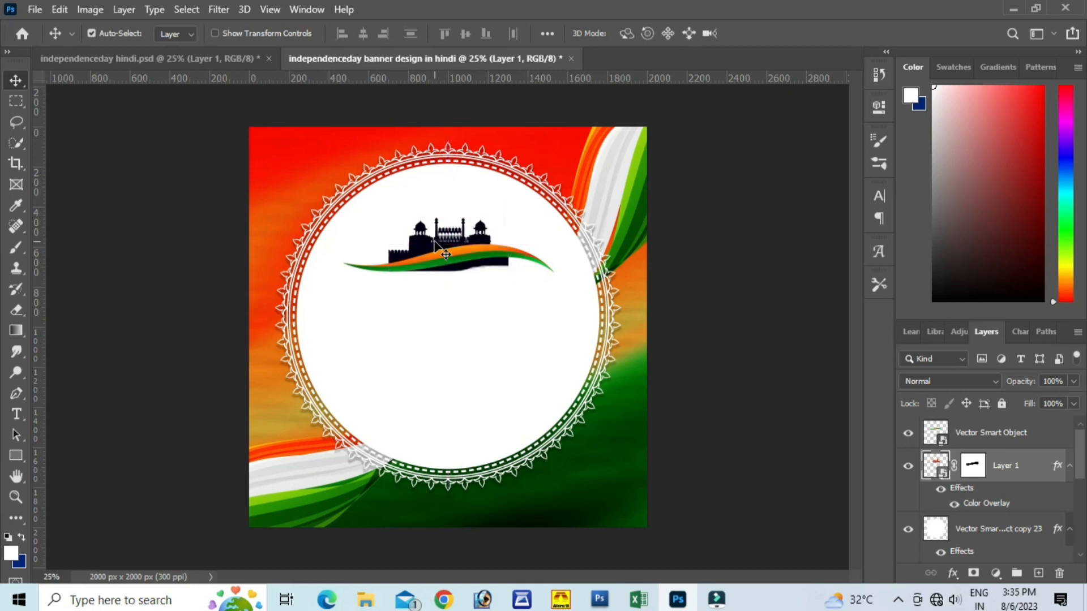
key("Up")
key("Up")
key("Up")
key("Up")
key("Up")
key("Up")
key("Up")
key("Up")
key("Up")
key("Up")
key("Up")
key("Up")
key("Up")
key("Up")
key("Up")
key("Up")
key("Up")
key("Up")
key("Up")
key("Up")
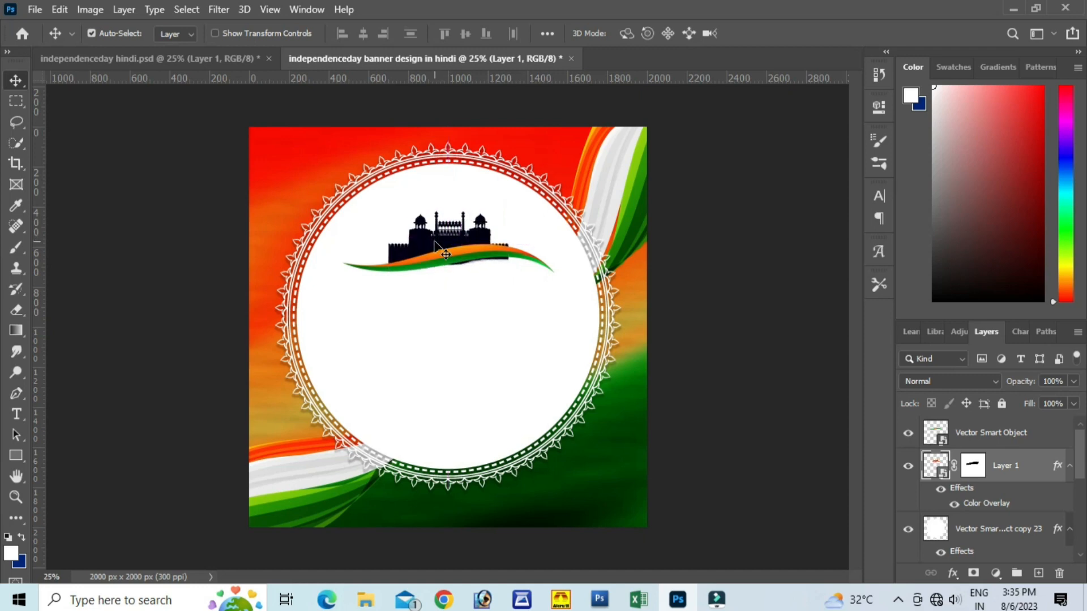
key("Up")
key("Up")
key("Up")
key("Up")
key("Up")
key("Up")
key("Up")
key("Up")
key("Up")
key("Up")
key("Up")
key("Up")
key("Up")
key("Up")
key("Up")
key("Up")
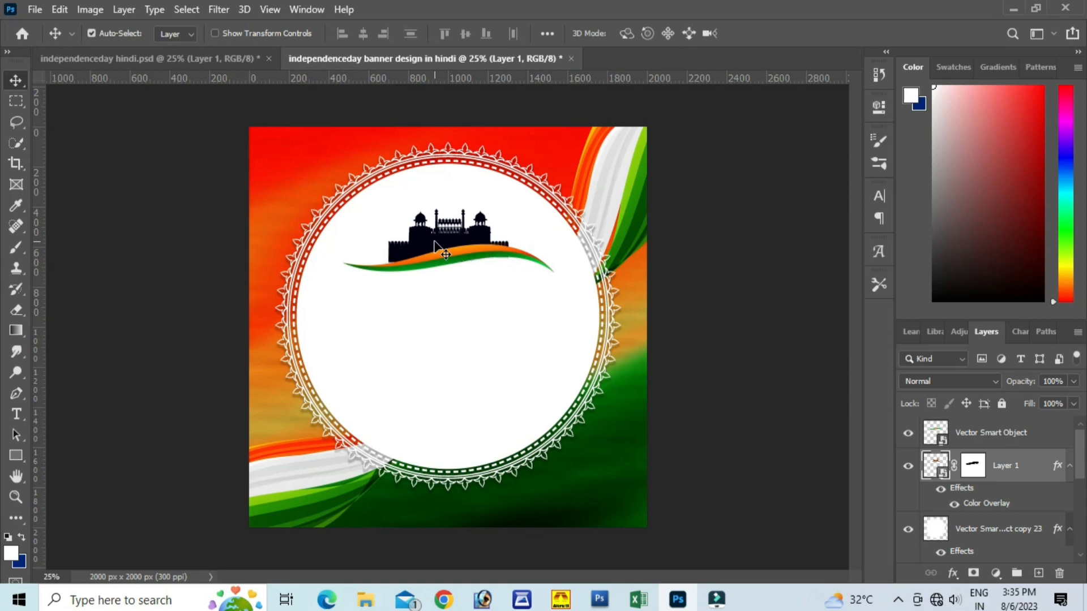
Copy the rifle-aiming soldier silhouette from the finished design into the banner and place it at the fort's left end.
left_click(233, 57)
left_click_drag(377, 267, 330, 80)
mouse_move(380, 246)
left_mouse_down()
mouse_move(366, 244)
mouse_move(390, 248)
mouse_move(379, 256)
mouse_move(385, 248)
left_mouse_up()
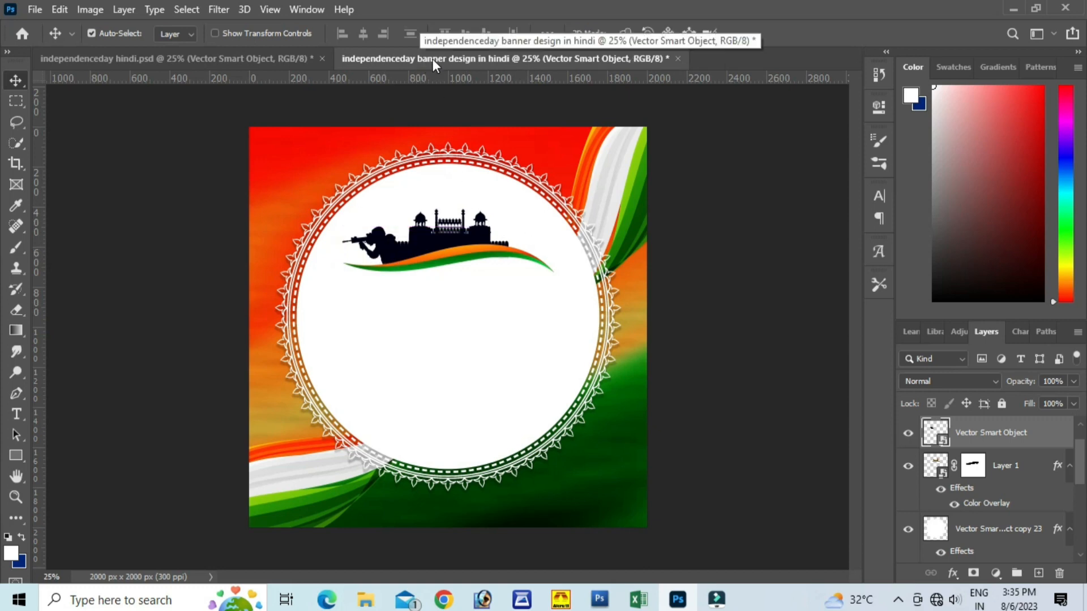
Copy the flag-bearing soldier into the banner at the fort's right end, and lock the white circle layer.
left_click(312, 59)
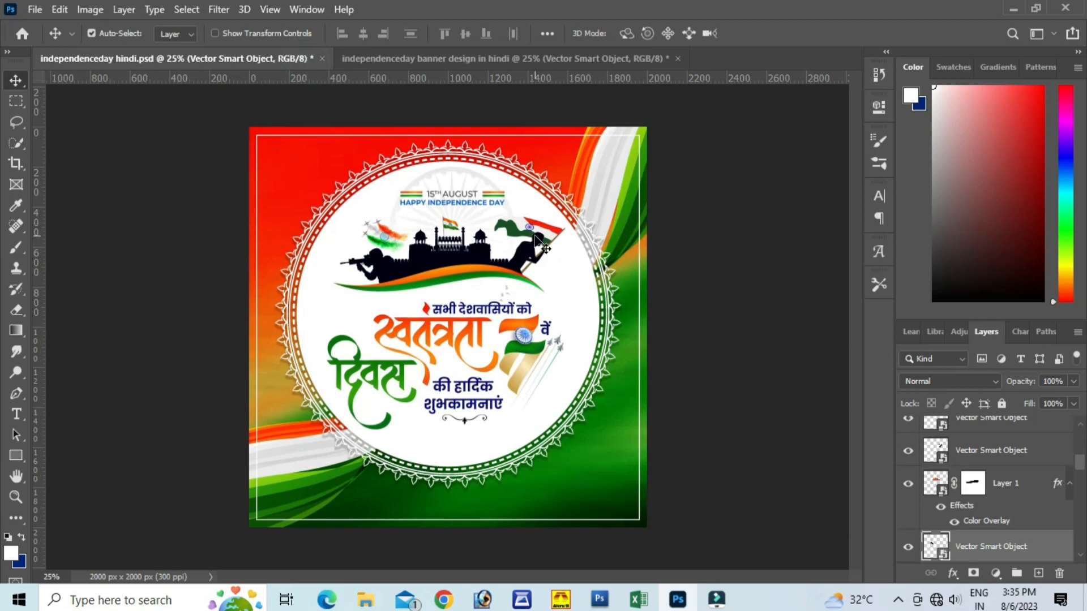
left_click_drag(541, 243, 522, 224)
key("ctrl+z")
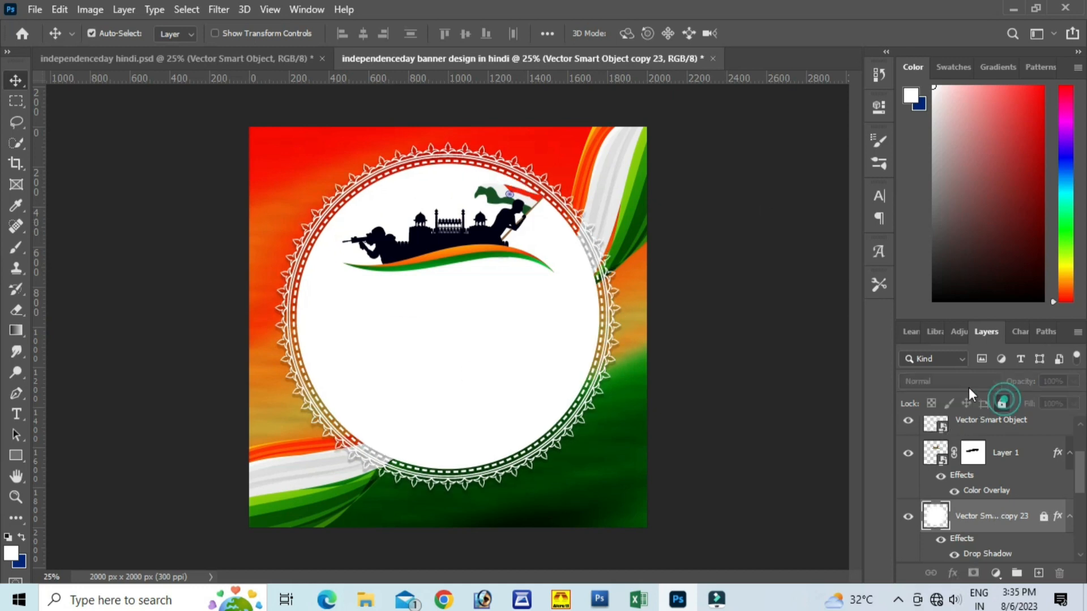
left_click_drag(520, 205, 526, 220)
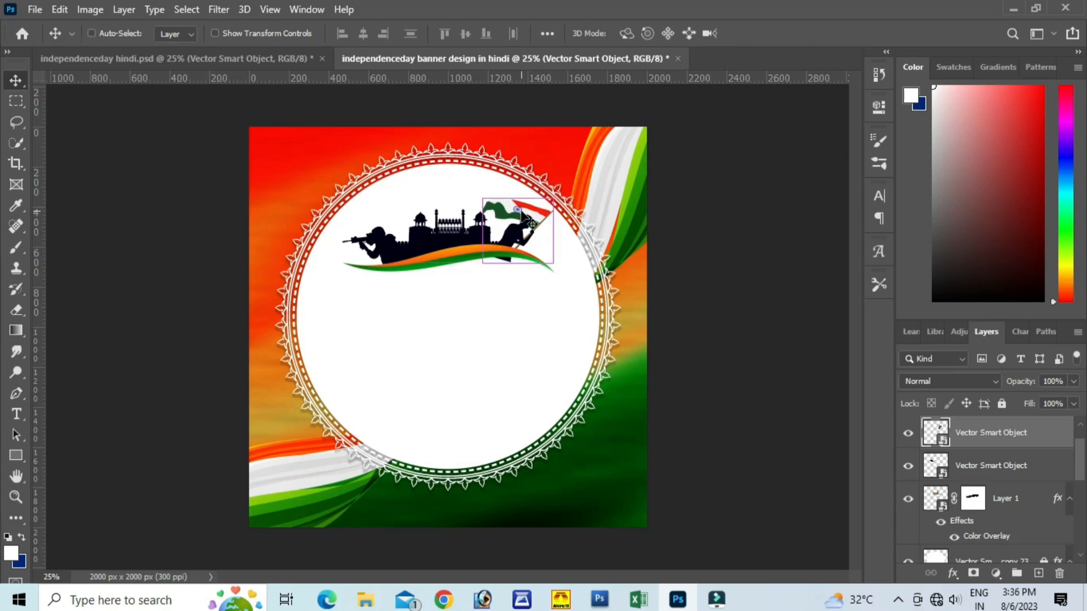
Scale the flag-bearing soldier down to 23.11% with Free Transform.
key("ctrl+t")
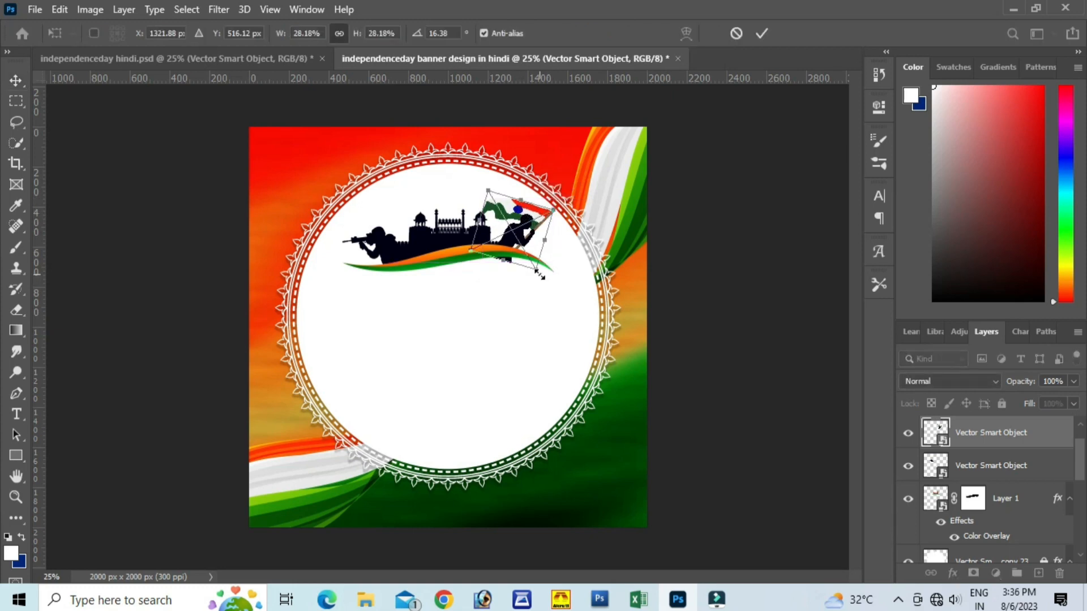
left_click_drag(540, 276, 520, 260)
key("ctrl+z")
left_click_drag(543, 274, 534, 262)
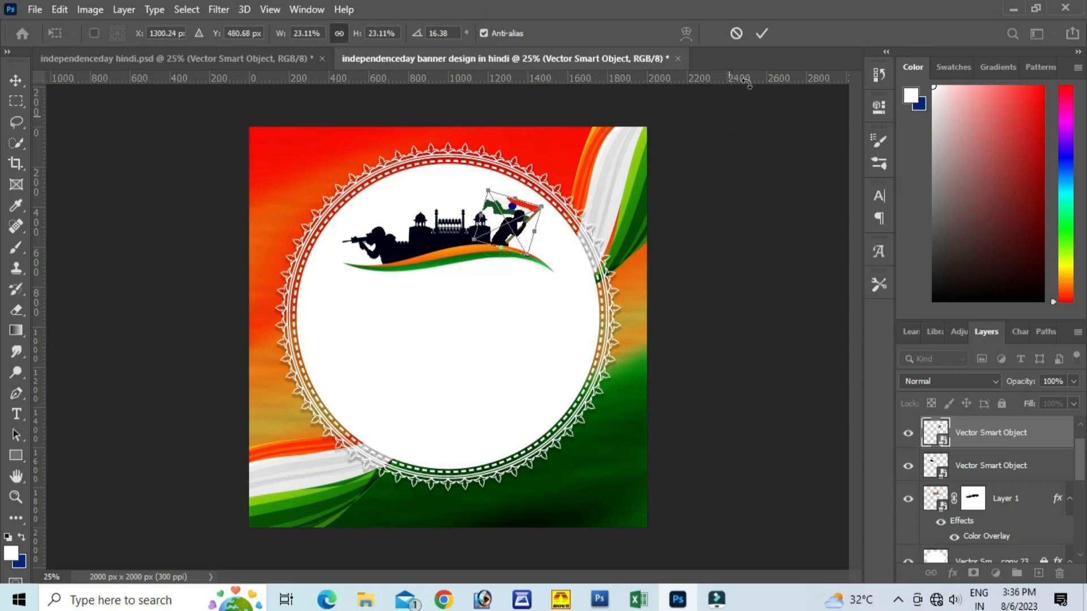
left_click(762, 32)
Reposition the fort, the two soldiers and the wave so they form one continuous scene inside the circle.
left_click_drag(510, 225, 486, 230)
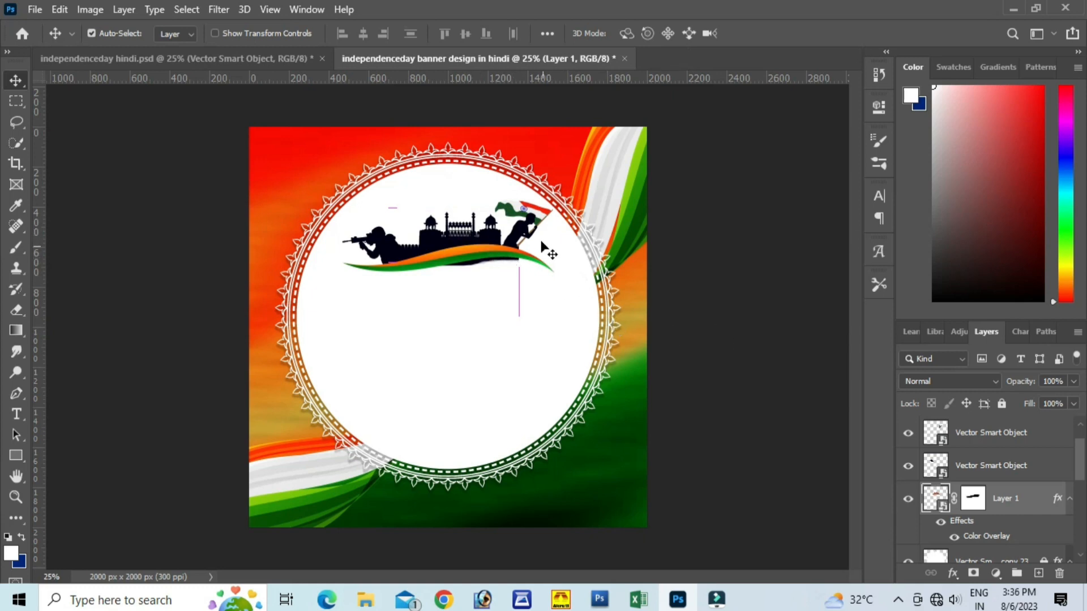
left_click_drag(531, 233, 477, 234)
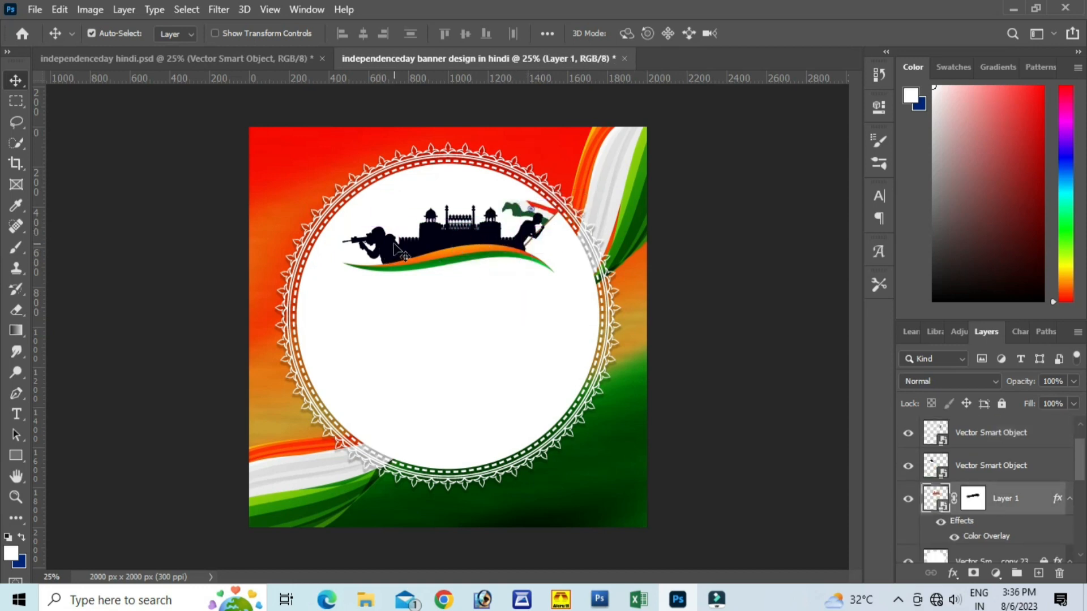
left_click_drag(394, 253, 469, 235)
left_click_drag(374, 241, 385, 243)
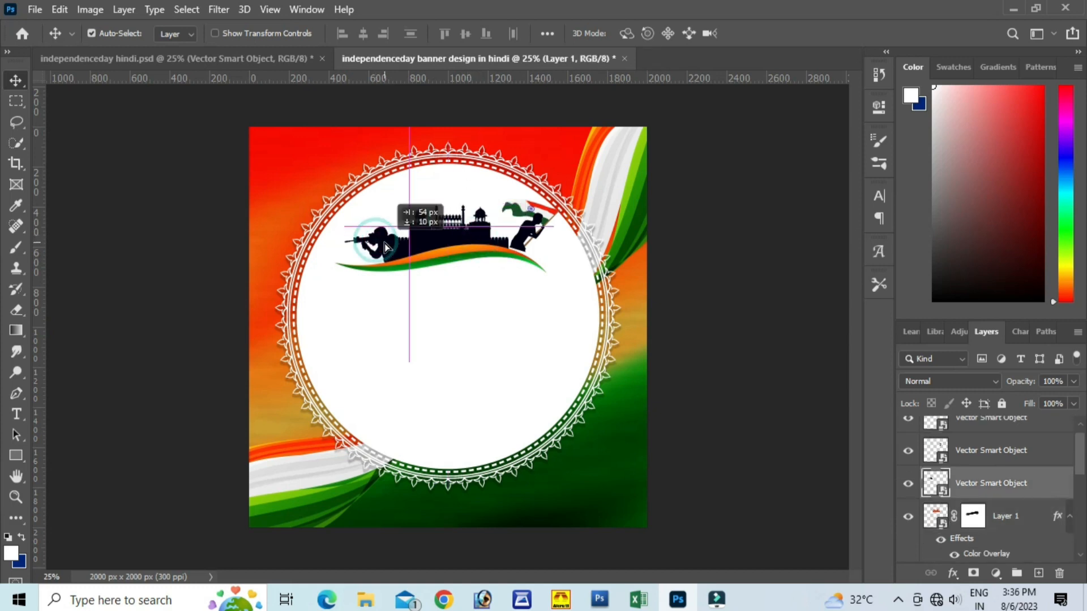
left_click_drag(525, 237, 518, 242)
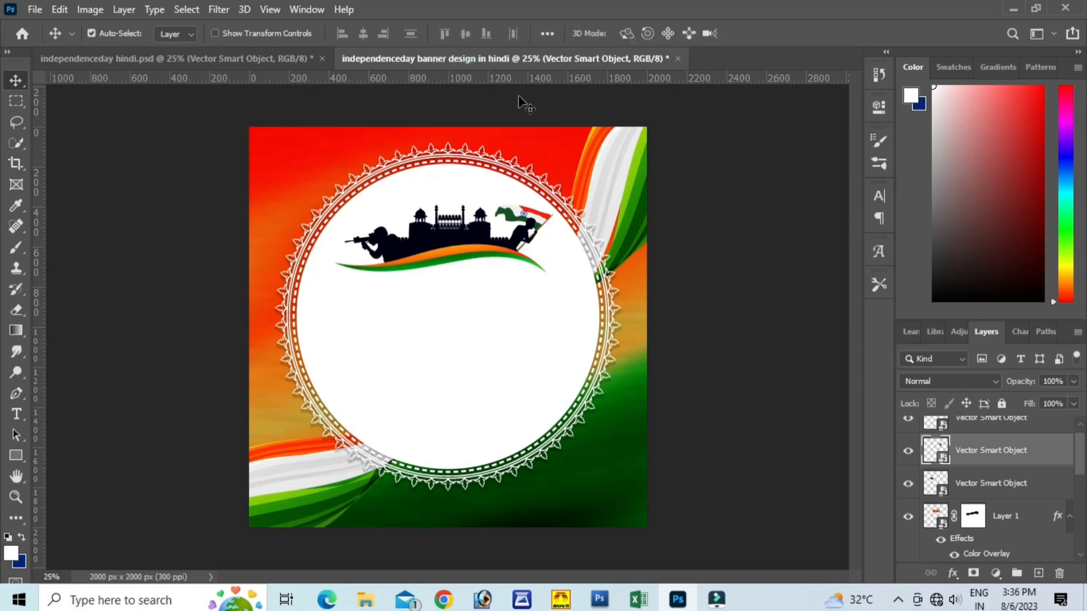
Lower the fort, soldiers and wave slightly within the circle and set the rifle-aiming soldier at the wave's left end.
left_click_drag(474, 253, 518, 253)
left_click(461, 246)
left_click_drag(389, 253, 407, 263)
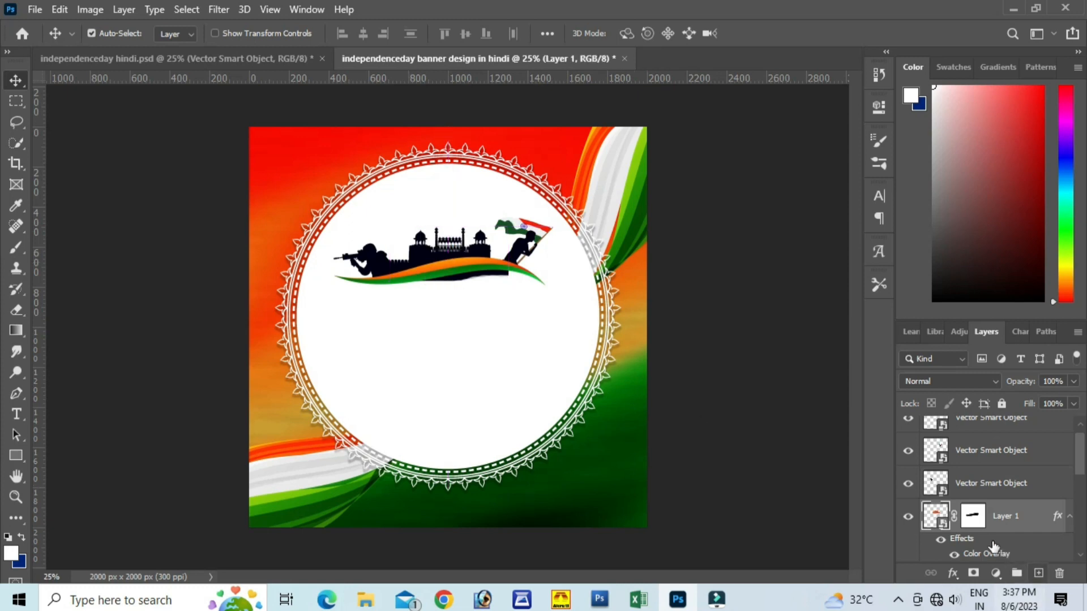
Brush black on the fort's layer mask to hide its base below the tricolour wave, and nudge the rifle-aiming soldier.
left_click(974, 516)
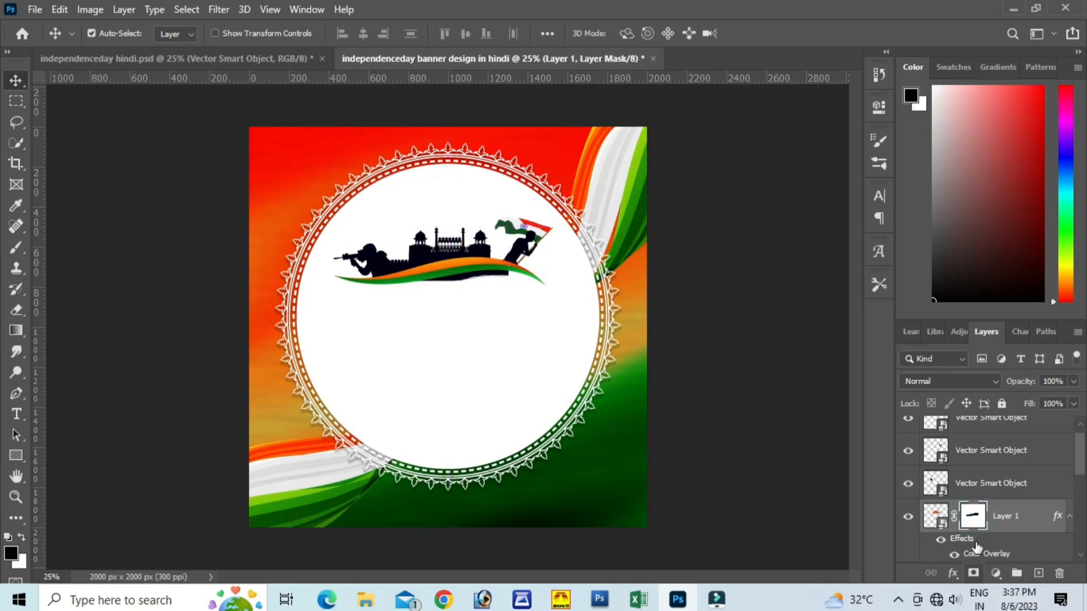
left_click(17, 247)
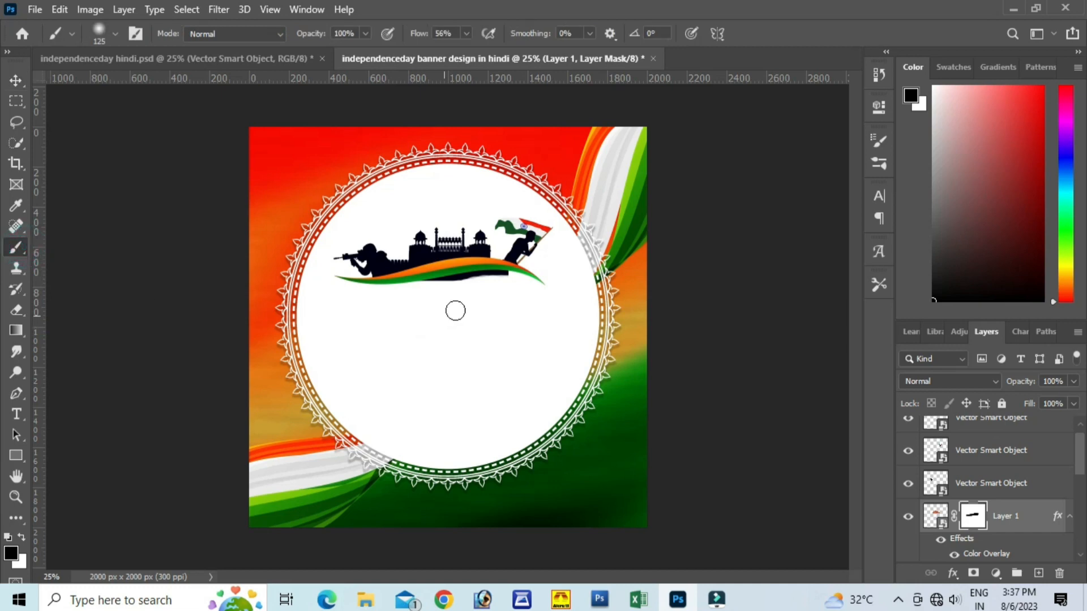
mouse_move(510, 284)
left_mouse_down()
mouse_move(416, 282)
mouse_move(511, 280)
left_mouse_up()
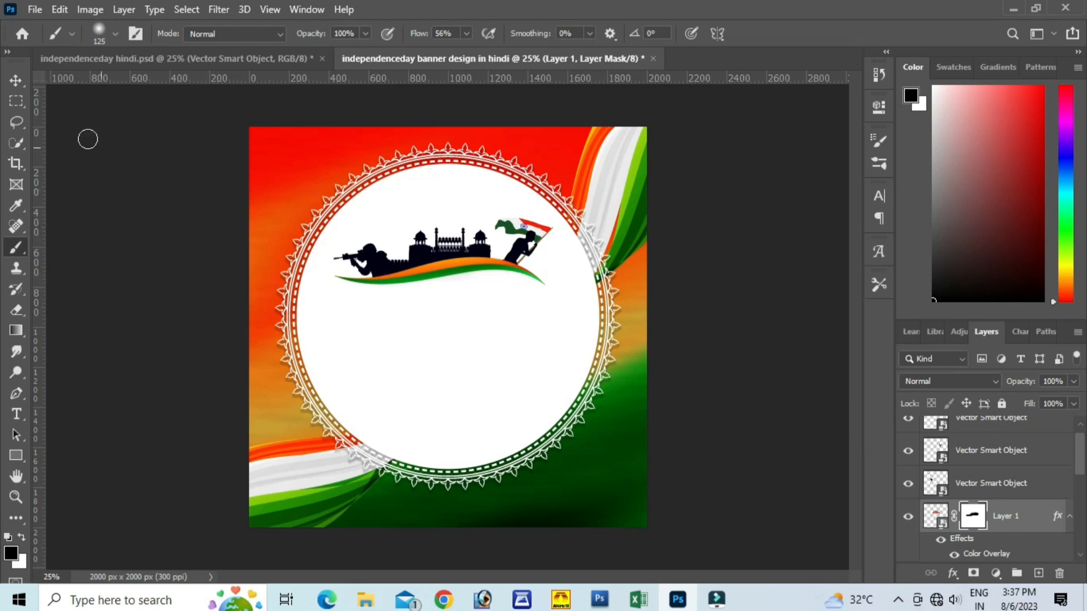
left_click(16, 80)
left_click_drag(382, 271, 378, 270)
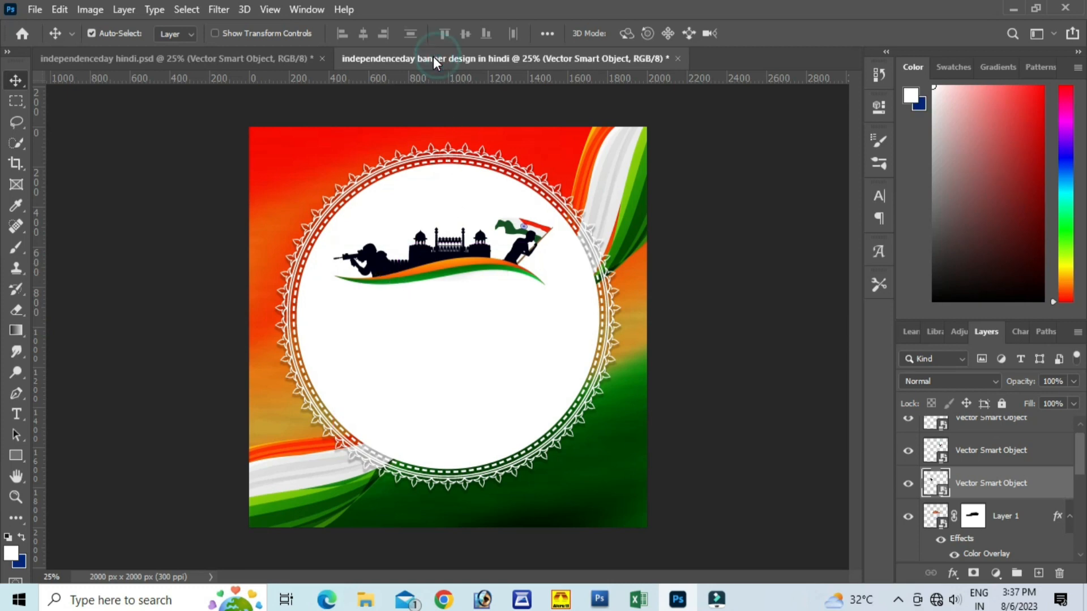
Copy the faint grey Ashoka Chakra from the finished PSD into the banner and centre it behind the fort.
left_click(304, 59)
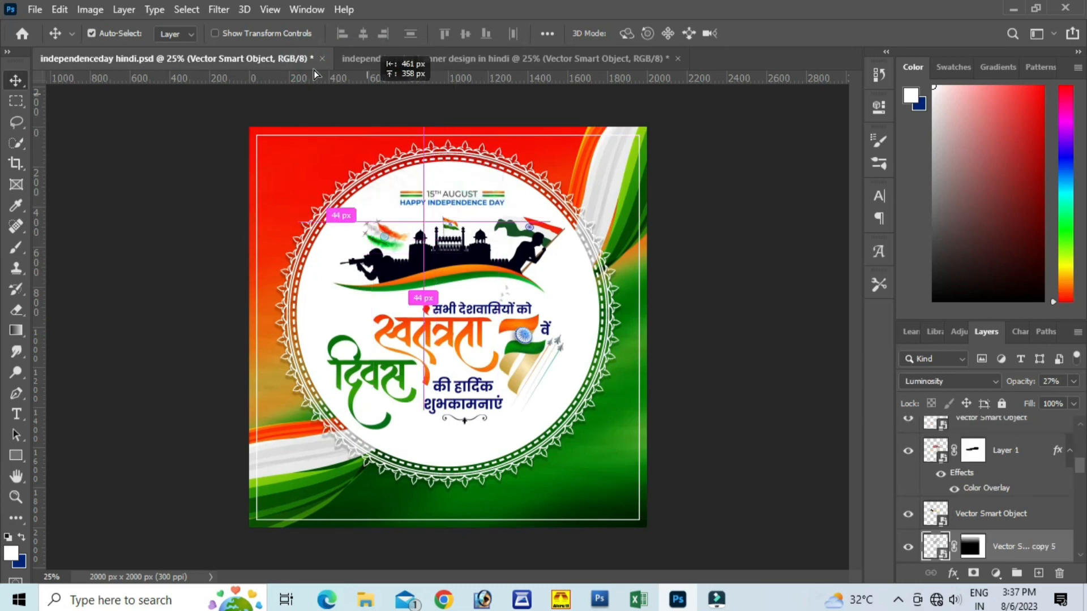
left_click(386, 60)
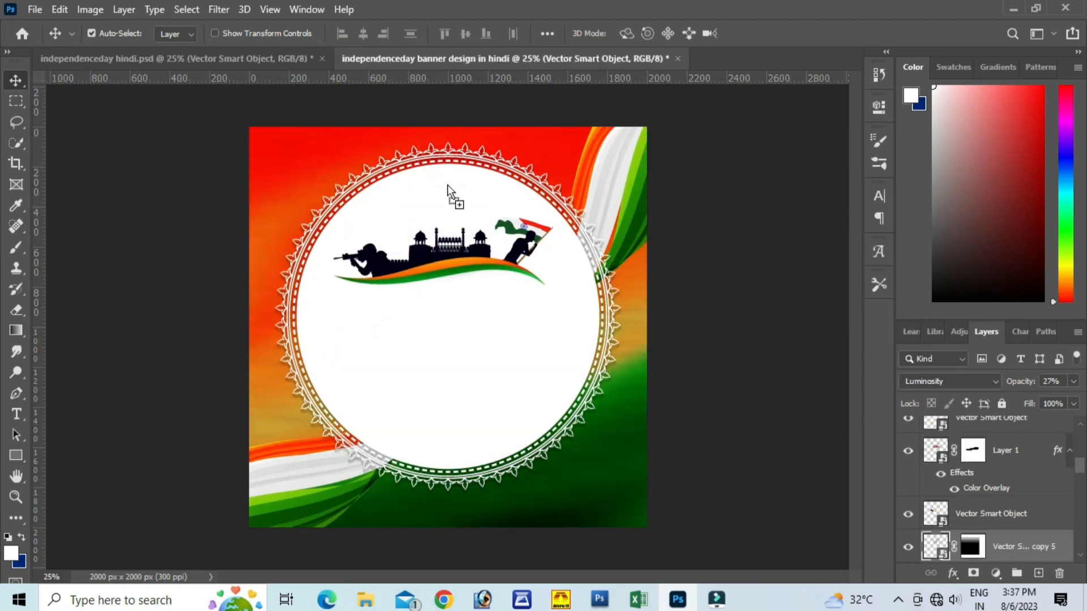
left_click_drag(447, 185, 455, 244)
left_click_drag(449, 245, 449, 244)
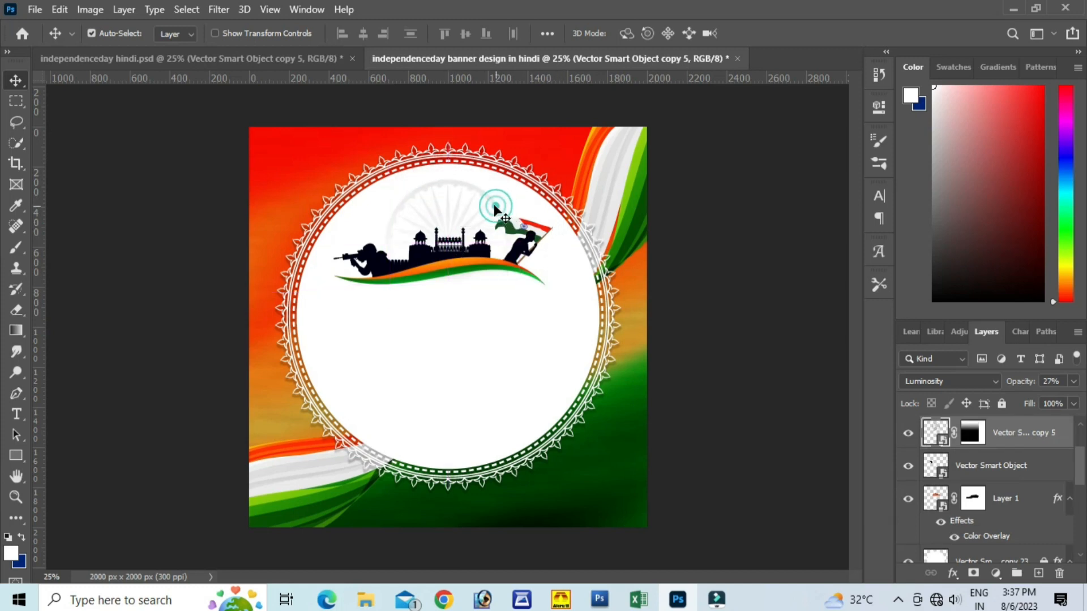
left_click_drag(497, 211, 490, 211)
Copy the small Indian flag from the finished PSD into the banner and align its pole above the fort's central gate.
left_click(316, 59)
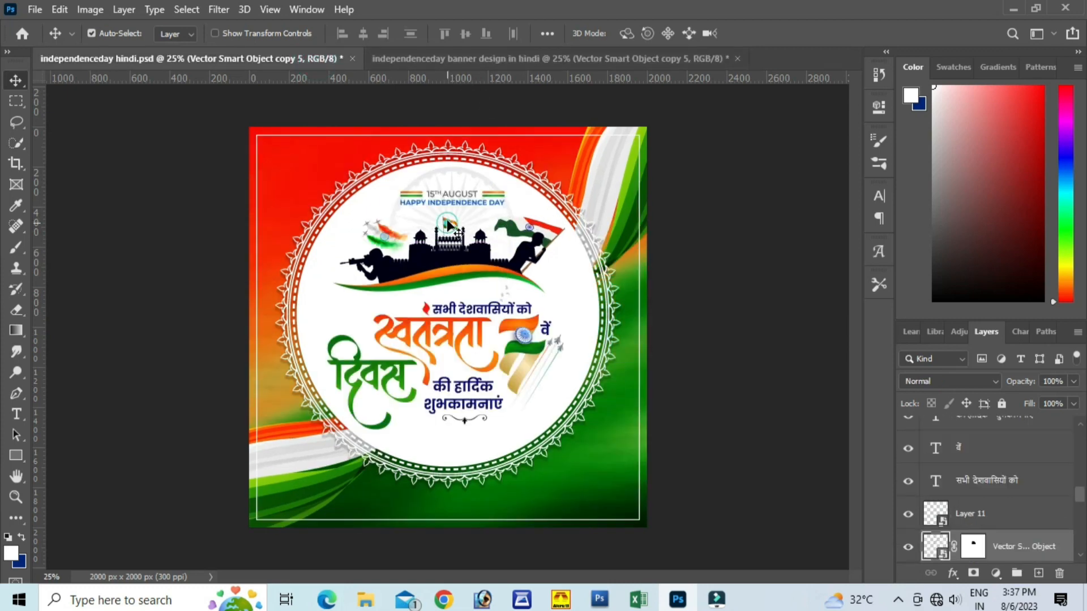
mouse_move(447, 225)
left_mouse_down()
mouse_move(374, 77)
mouse_move(396, 62)
mouse_move(459, 227)
left_mouse_up()
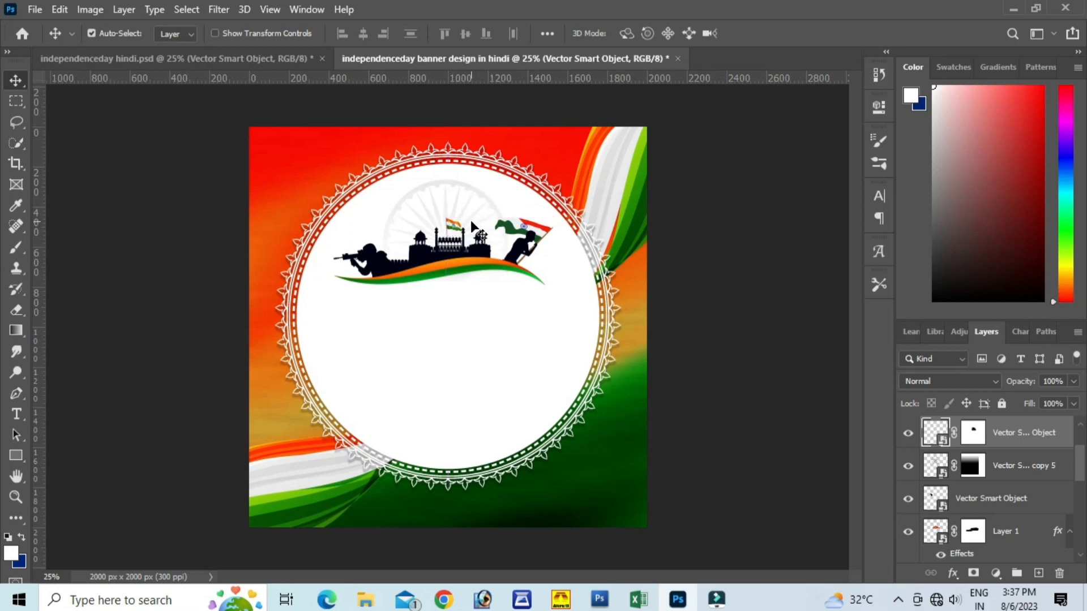
key("ctrl+plus")
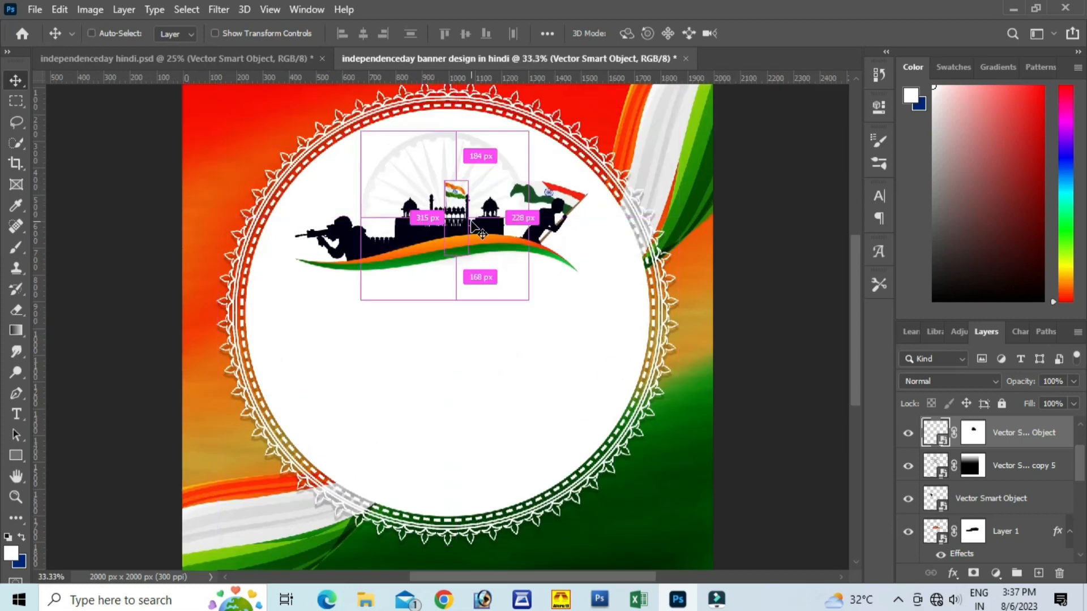
key("ctrl+plus")
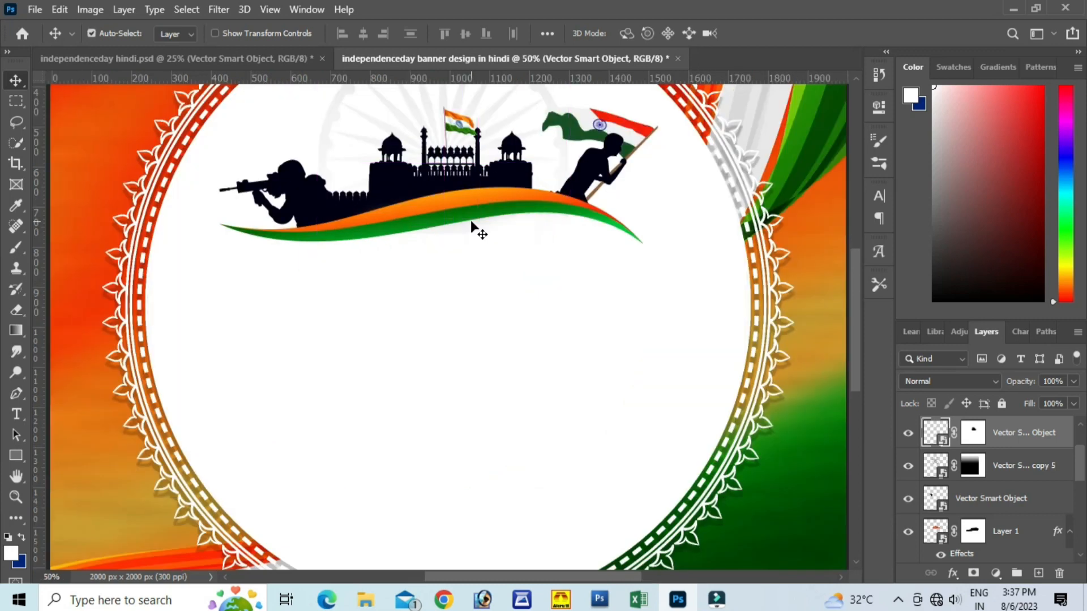
scroll(473, 226, "up", 1)
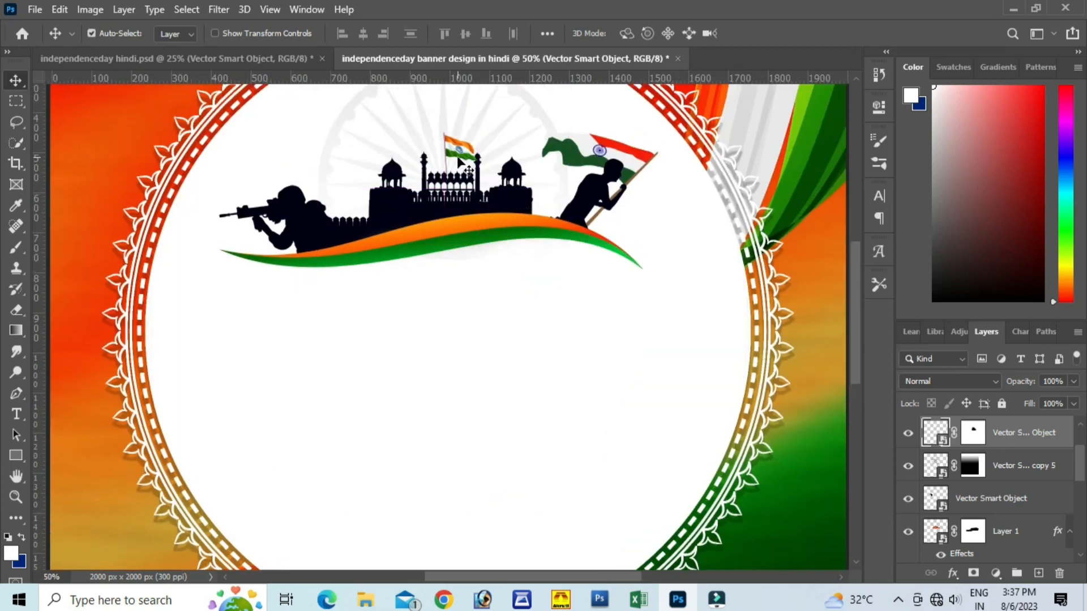
left_click_drag(459, 150, 453, 157)
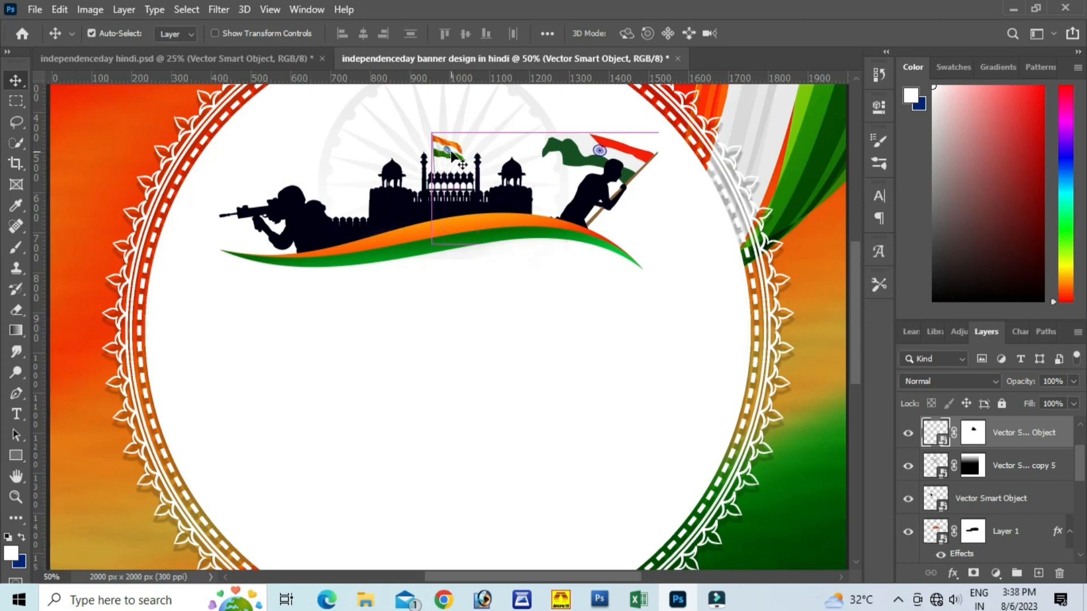
key("Right")
key("Right")
key("Right")
key("Right")
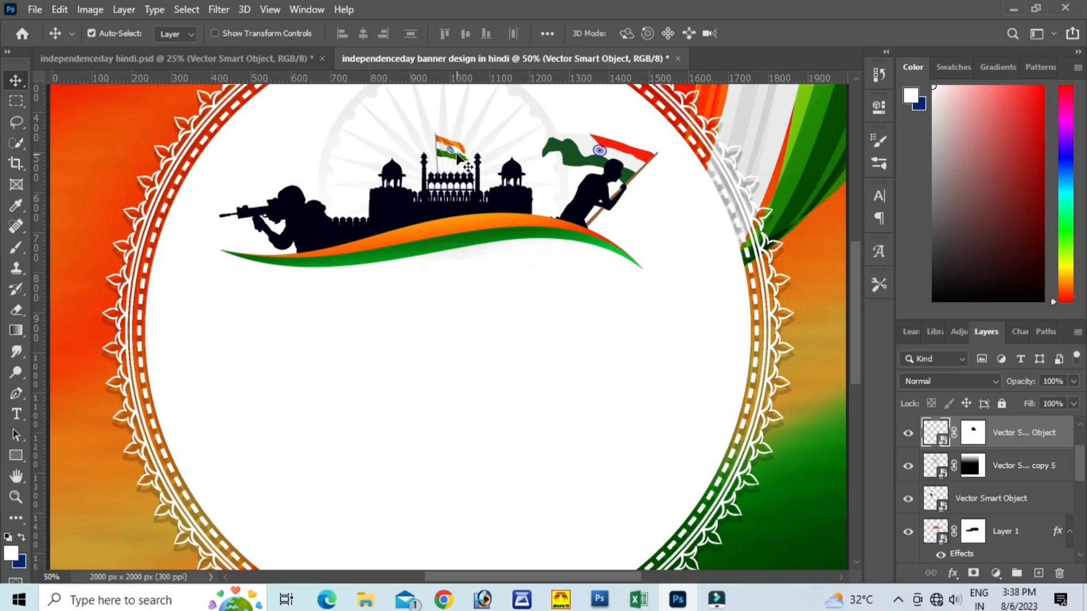
Copy the "15TH AUGUST HAPPY INDEPENDENCE DAY" heading from the finished PSD into the banner and centre it above the fort.
scroll(458, 158, "up", 3)
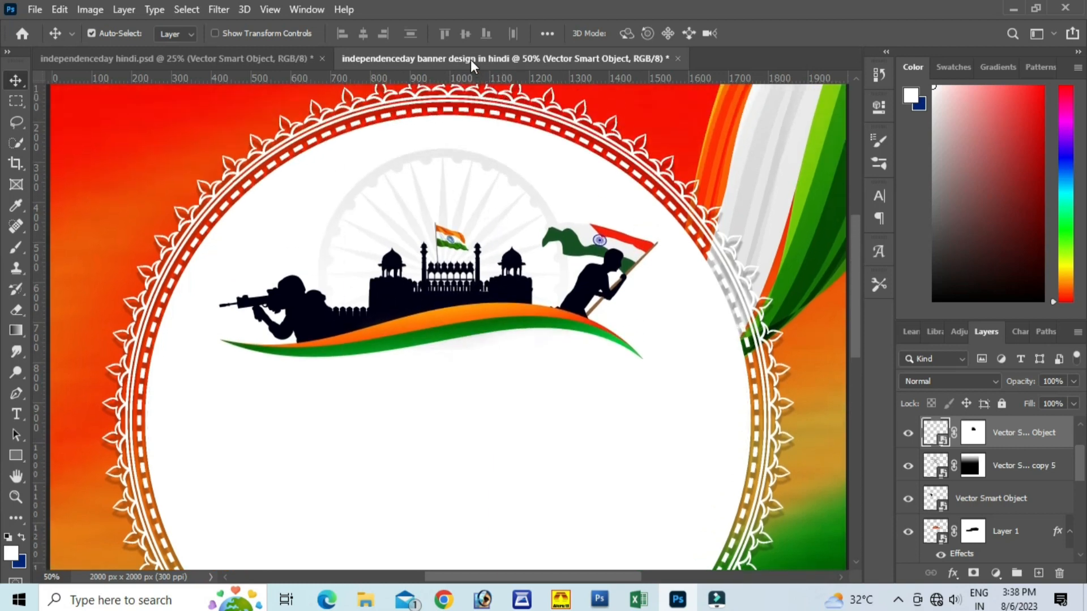
left_click(300, 59)
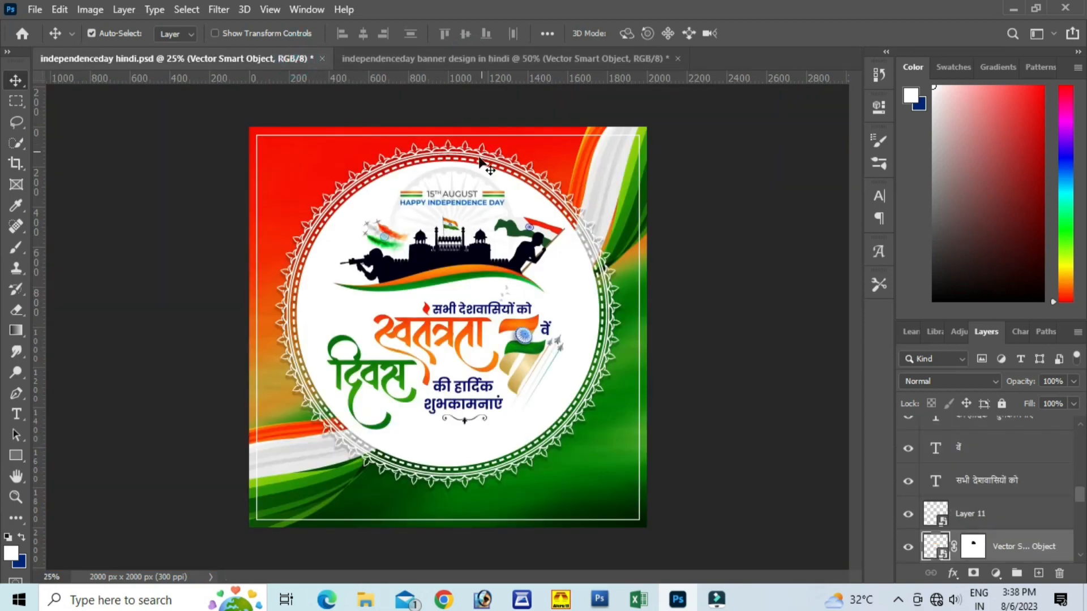
left_click_drag(490, 185, 461, 187)
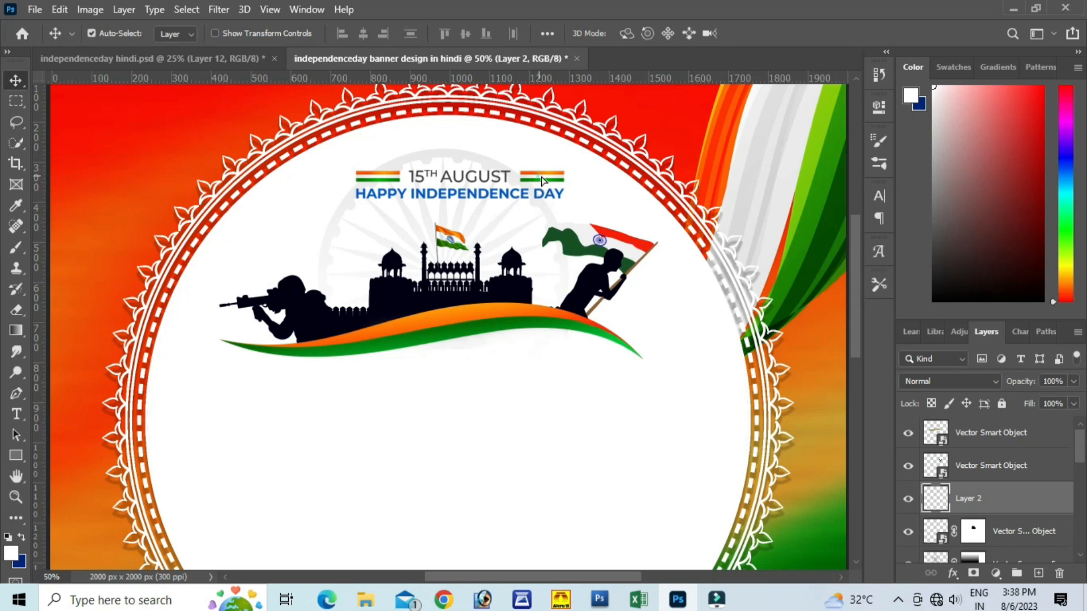
left_click_drag(542, 181, 530, 179)
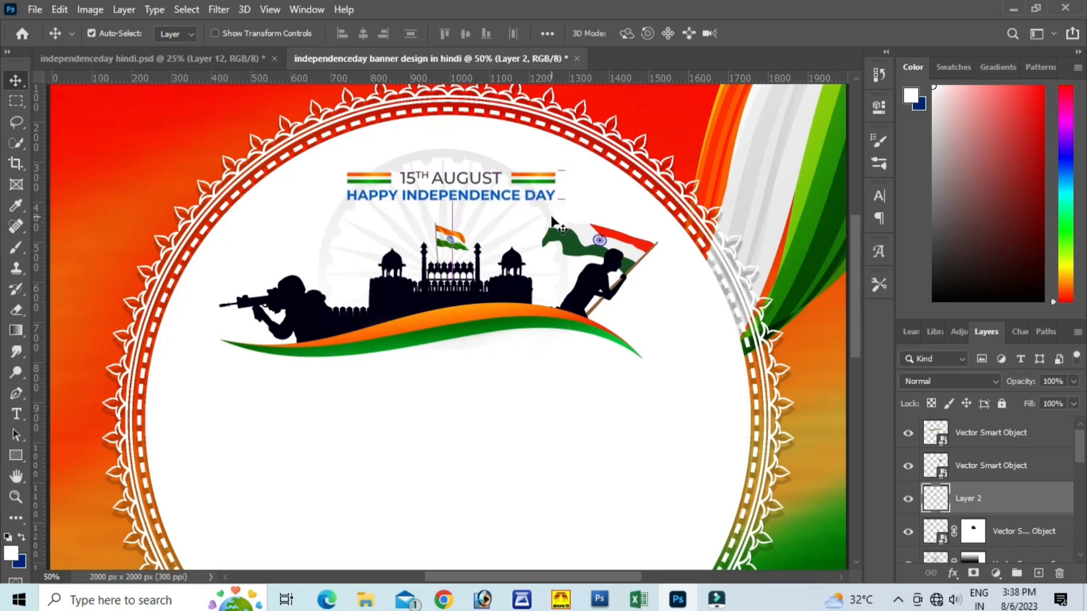
Copy the orange स्वतंत्रता lettering from the finished PSD into the banner's white circle below the wave.
scroll(552, 222, "up", 3)
scroll(552, 226, "down", 8)
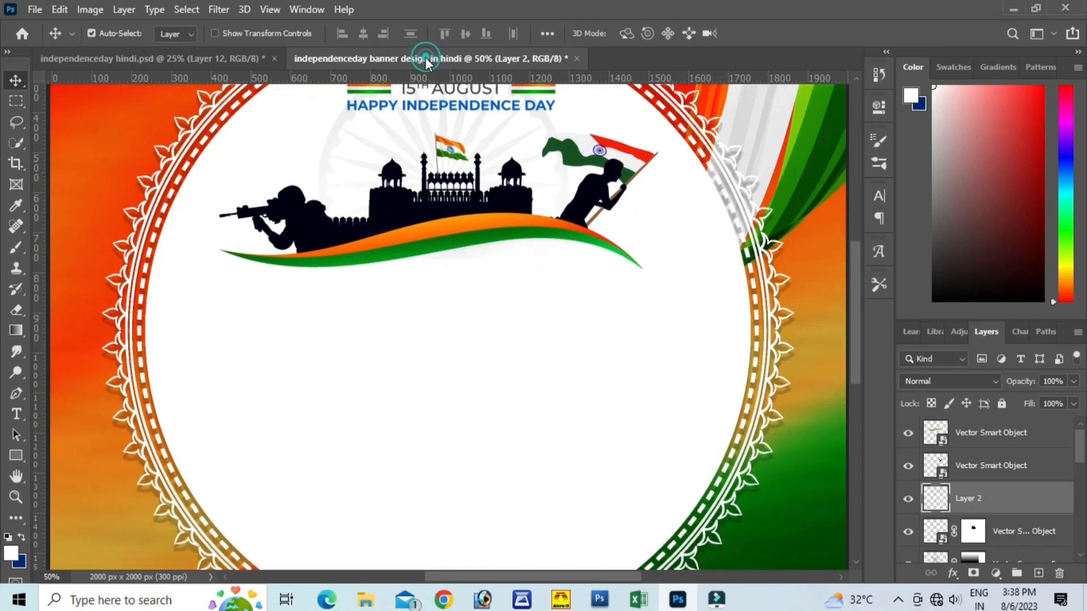
left_click(247, 59)
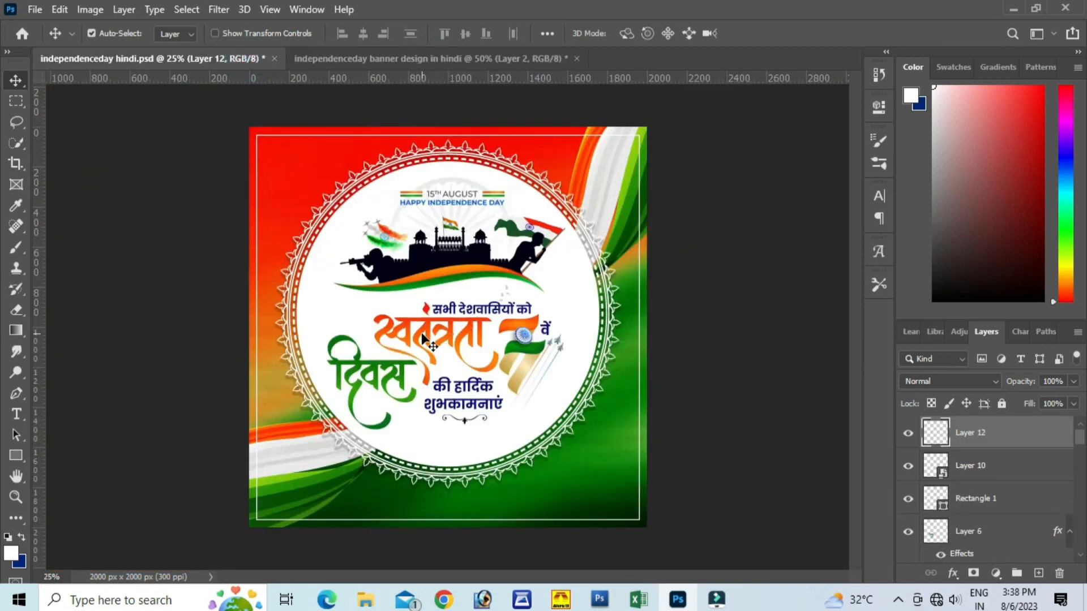
left_click_drag(424, 340, 232, 62)
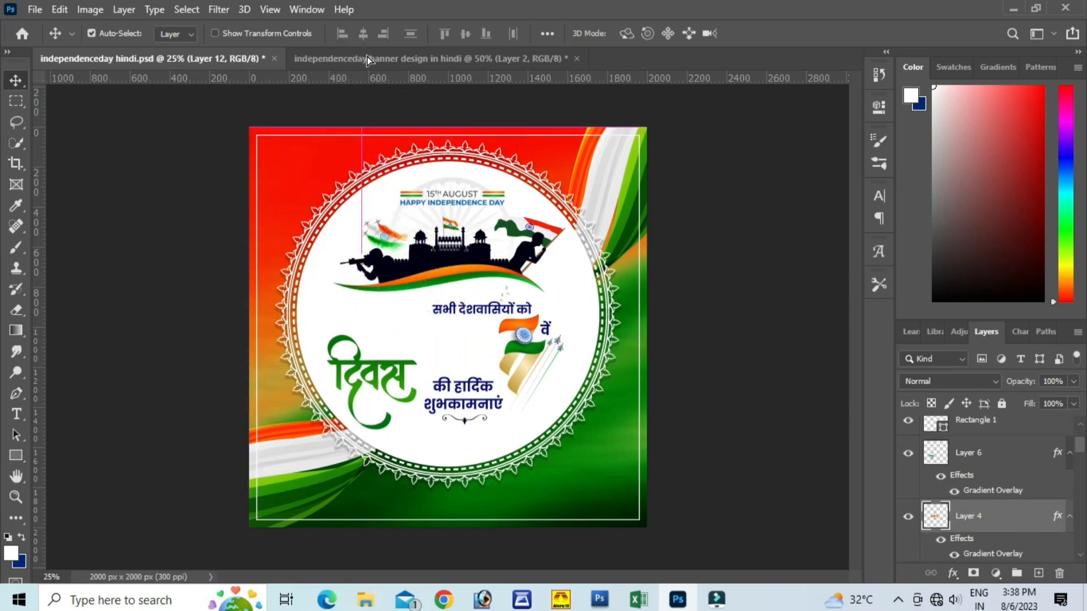
left_click_drag(367, 57, 416, 331)
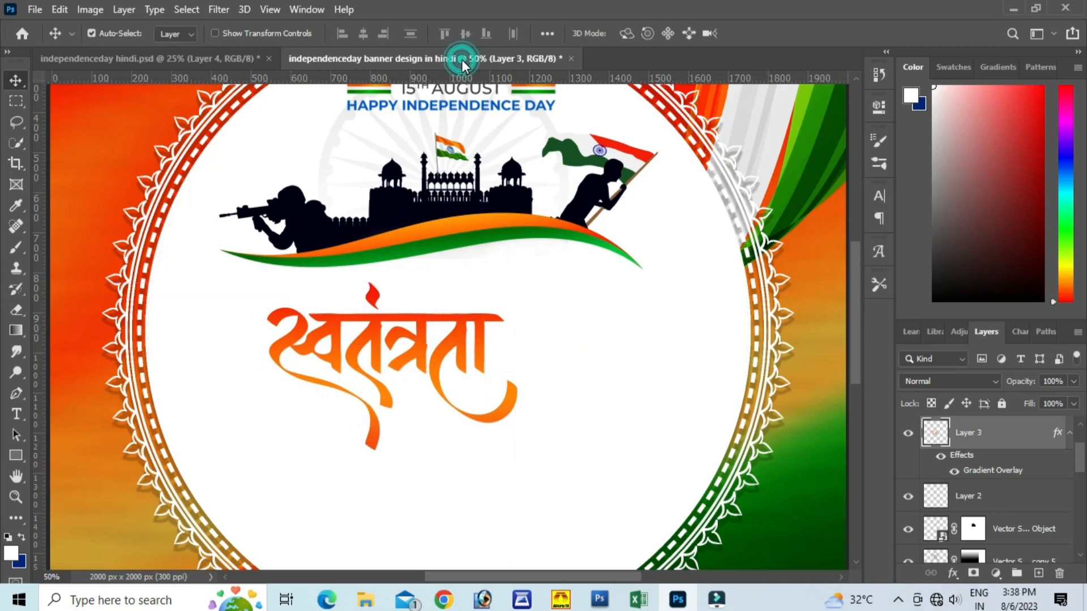
Copy the green दिवस lettering from the finished PSD into the banner below the start of स्वतंत्रता.
left_click(257, 56)
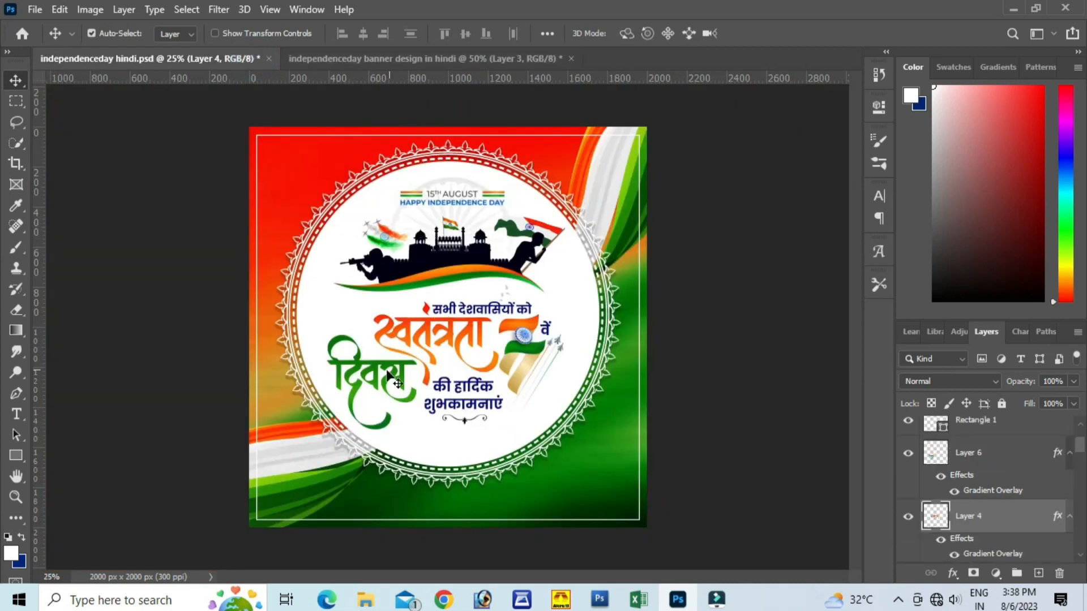
left_click_drag(379, 384, 389, 106)
left_click_drag(304, 453, 304, 453)
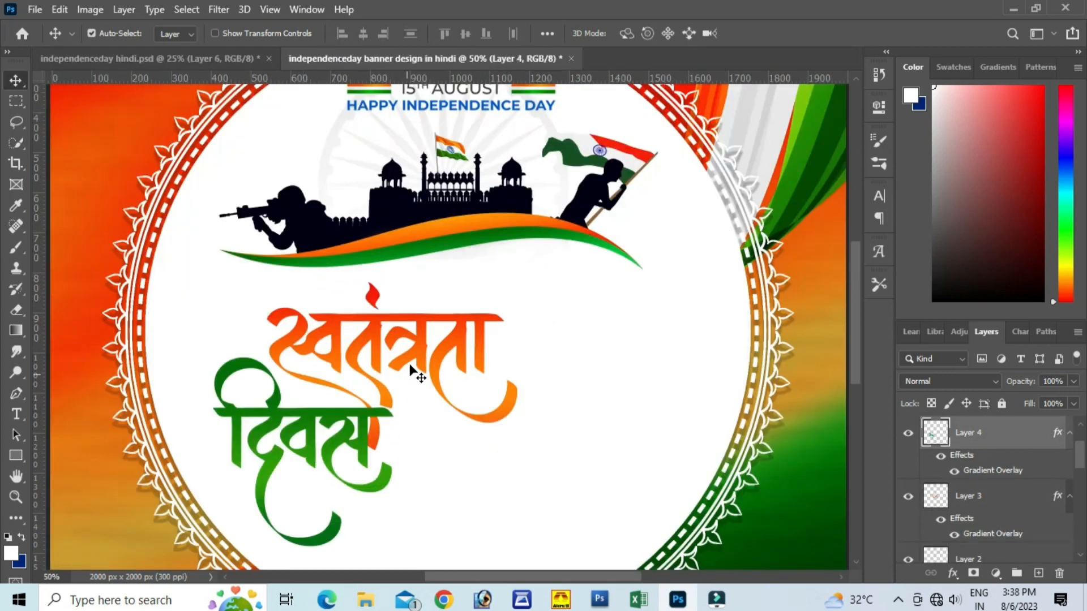
Shift स्वतंत्रता to the right beneath the wave and tuck दिवस under its left end so the two words interlock.
left_click_drag(413, 323, 476, 308)
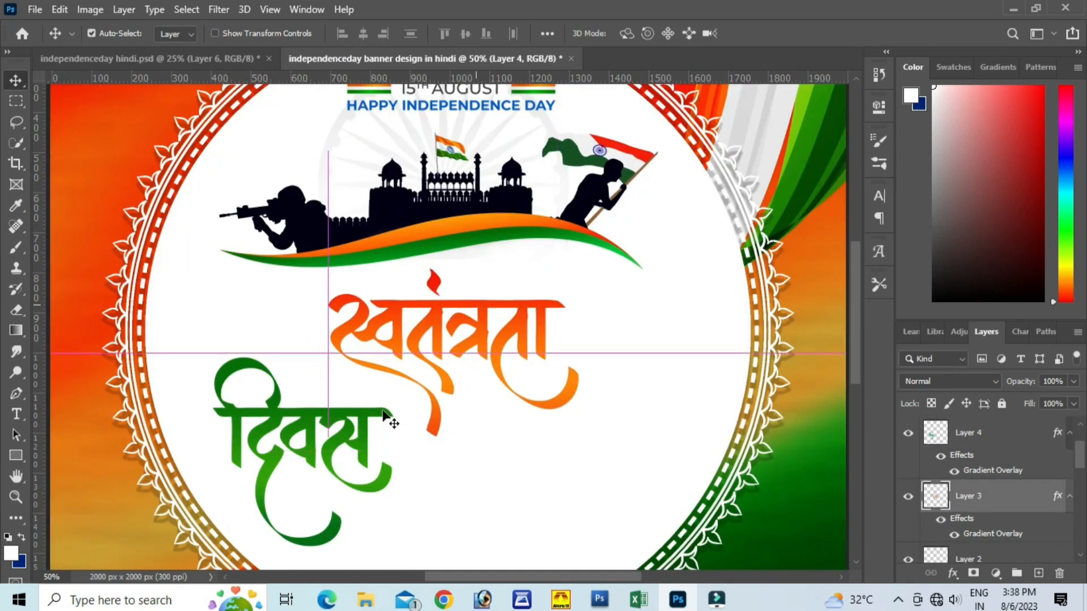
left_click_drag(340, 418, 365, 403)
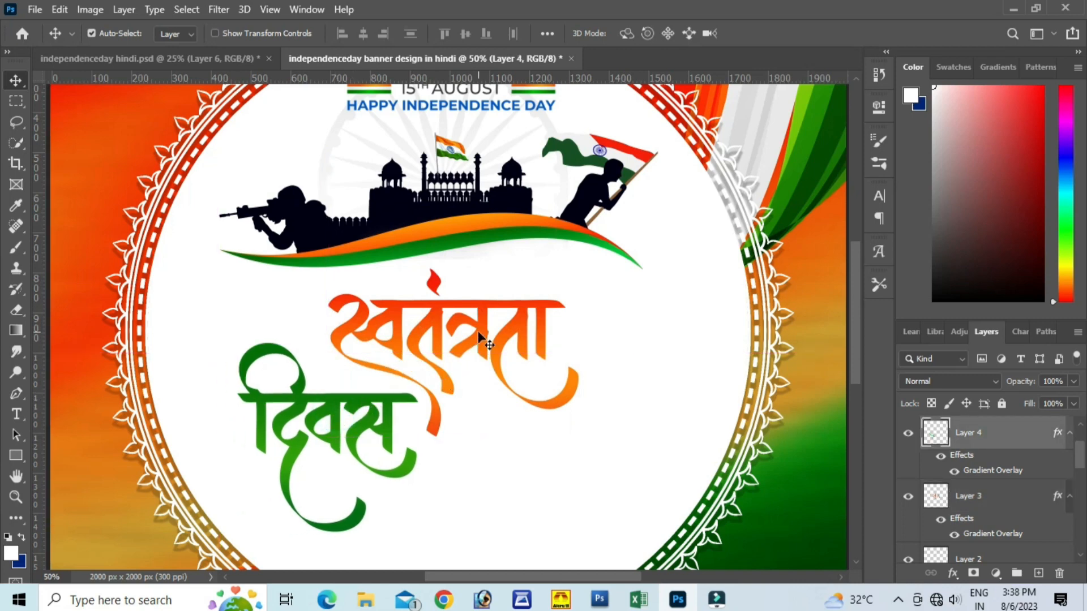
left_click_drag(482, 321, 495, 323)
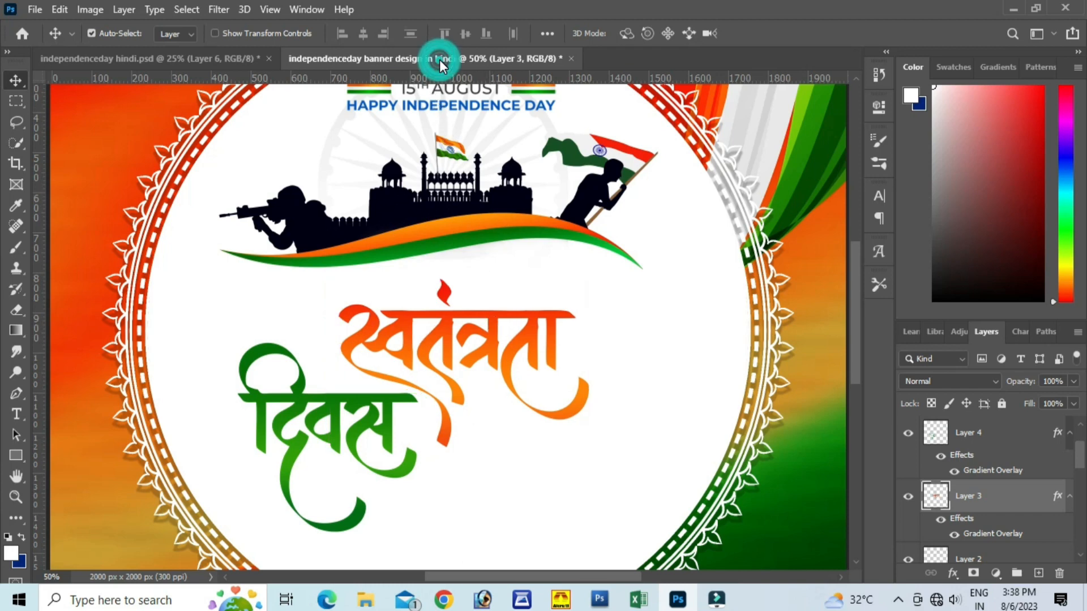
Copy the tricolour numeral 7 with the Ashoka Chakra from the finished PSD into the banner beside स्वतंत्रता.
left_click(253, 62)
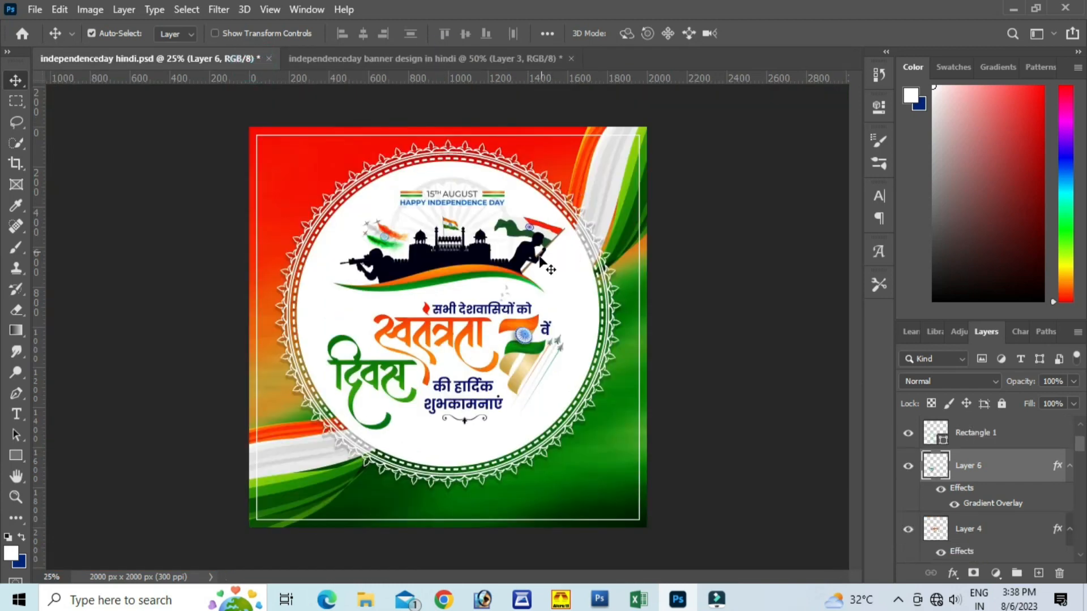
left_click_drag(538, 348, 334, 59)
mouse_move(616, 372)
left_mouse_down()
mouse_move(625, 382)
mouse_move(616, 335)
mouse_move(634, 342)
mouse_move(637, 381)
mouse_move(622, 317)
mouse_move(650, 381)
mouse_move(623, 382)
left_mouse_up()
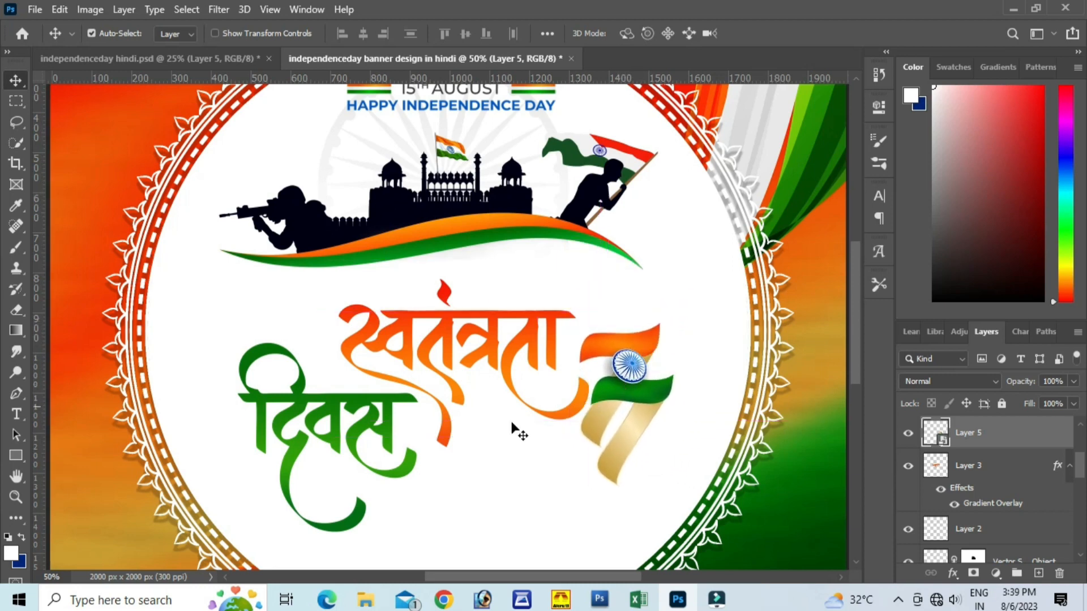
Move दिवस slightly down and right, and place the tricolour 7 just clear of the right end of स्वतंत्रता.
left_click_drag(382, 428, 394, 436)
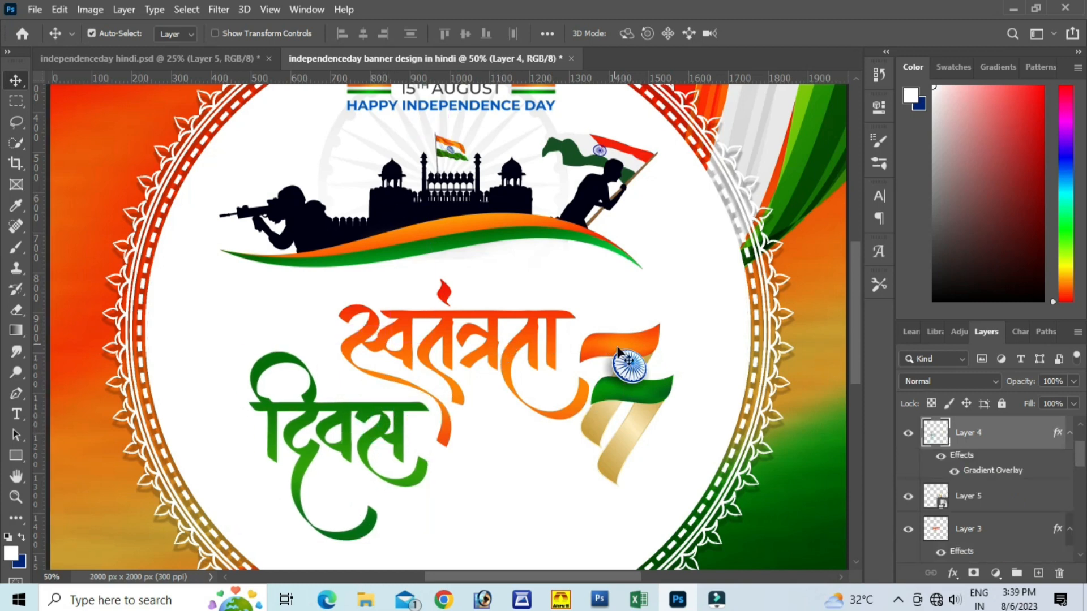
left_click_drag(618, 351, 623, 303)
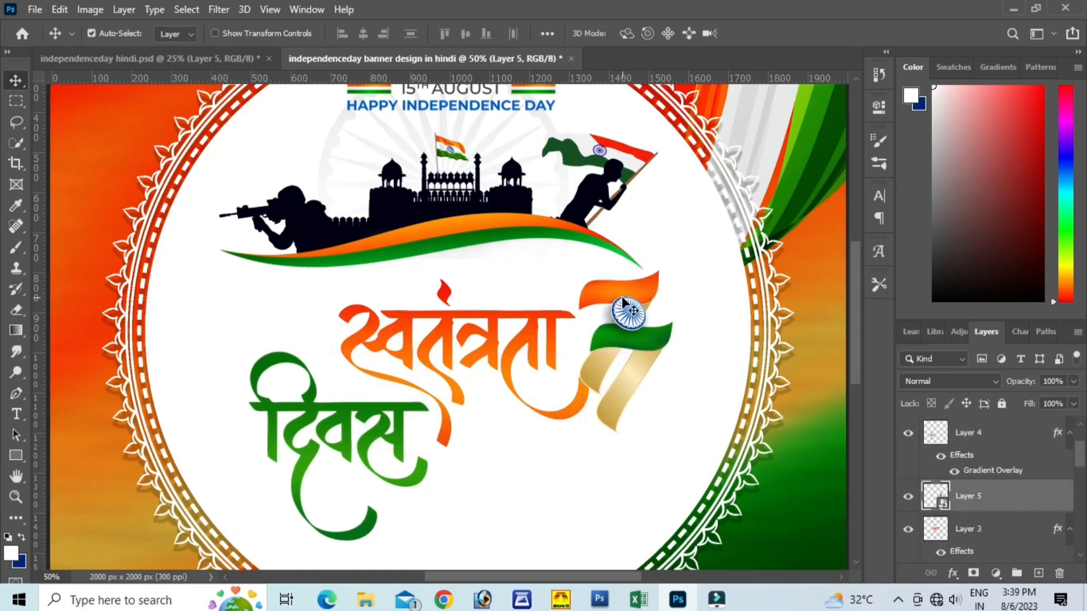
key("ctrl+t")
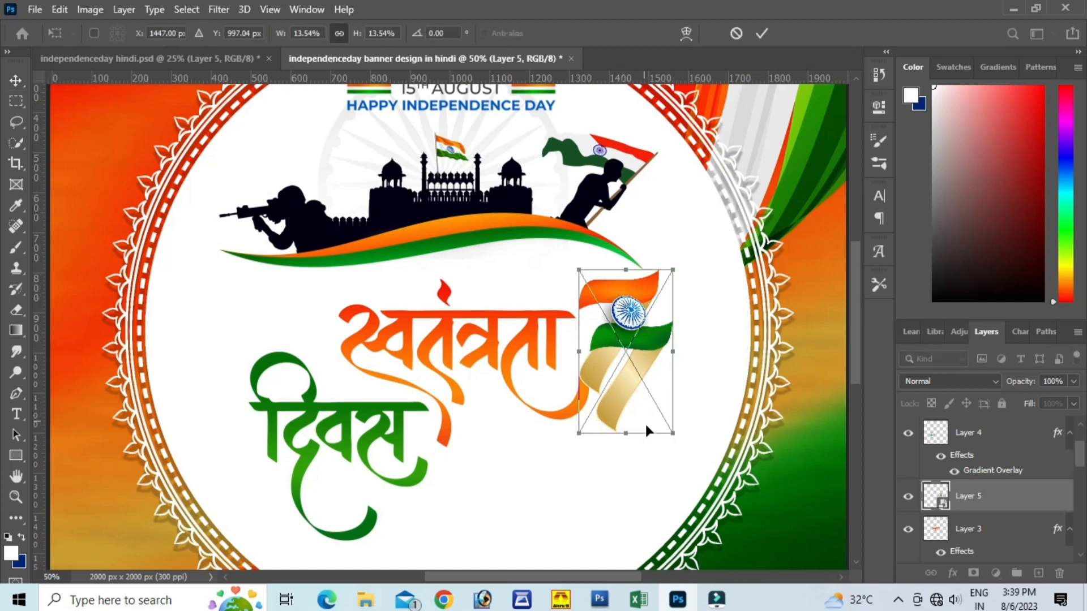
left_click_drag(653, 352, 674, 382)
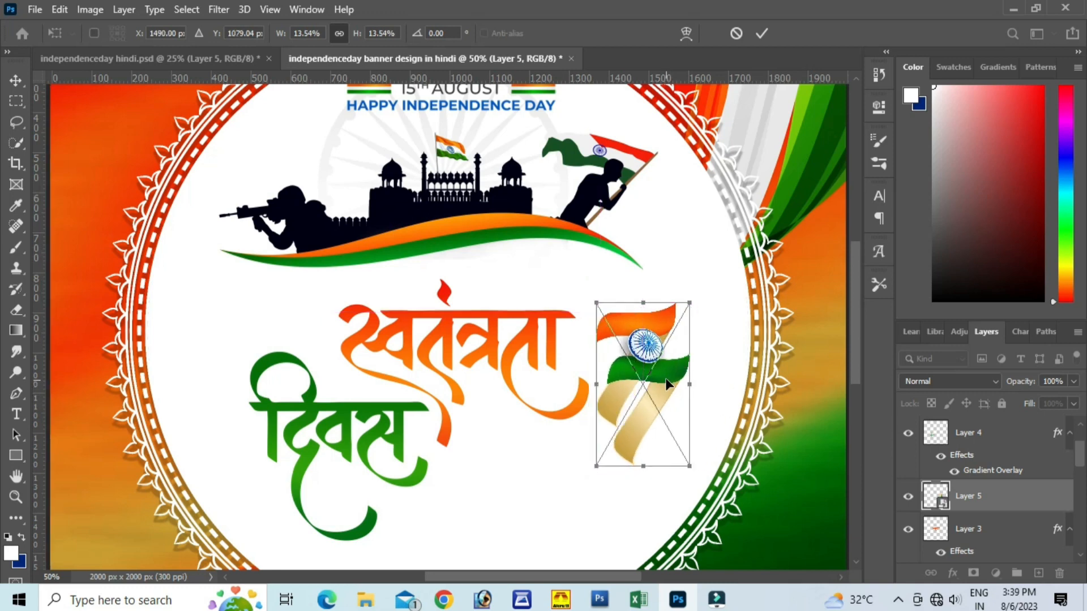
left_click(759, 34)
left_click(249, 57)
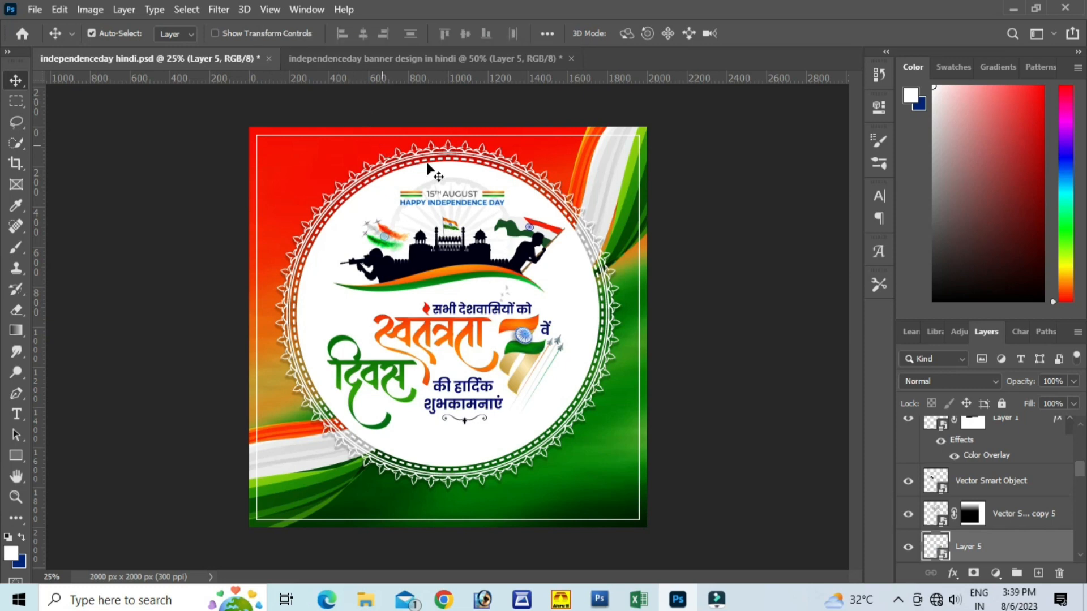
left_click(461, 57)
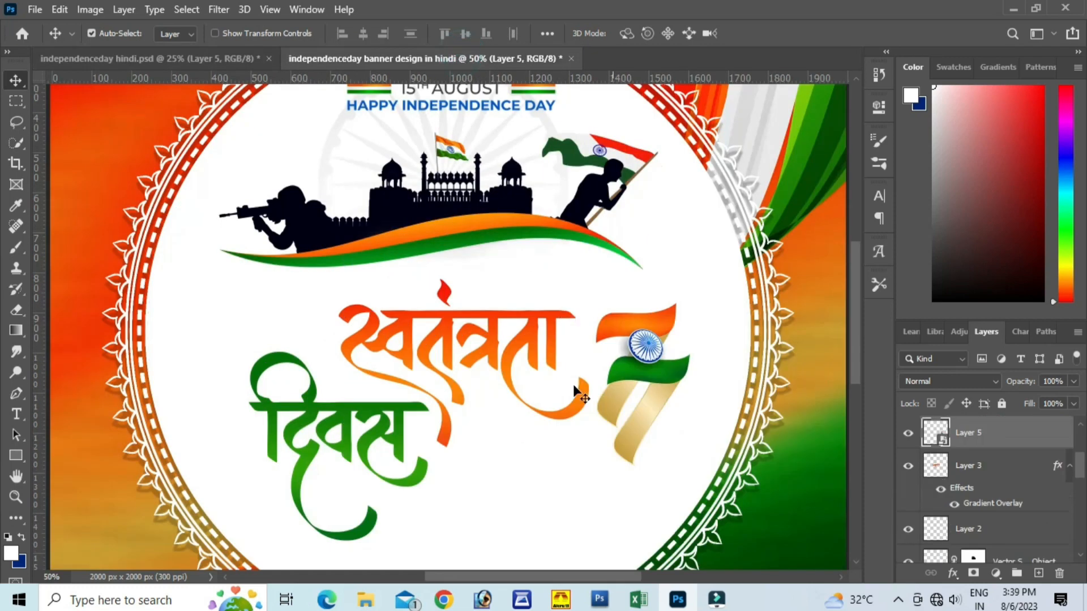
Nudge दिवस slightly up and right, and scale the tricolour 7 to 16.69%, repositioning it just clear of स्वतंत्रता.
left_click_drag(382, 433, 389, 425)
left_click(623, 408)
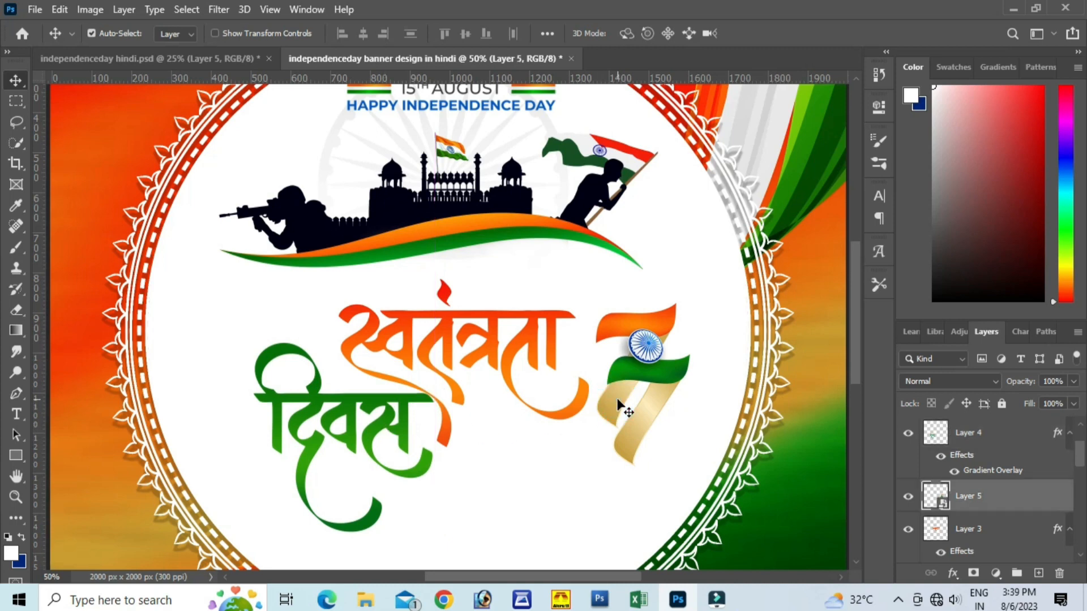
key("ctrl+t")
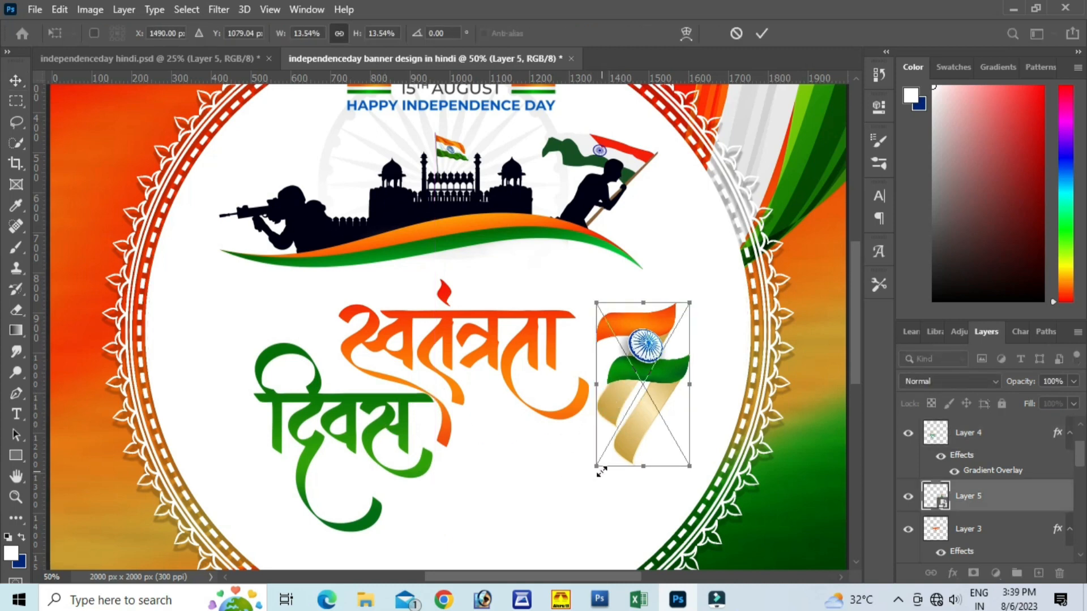
left_click_drag(596, 468, 574, 504)
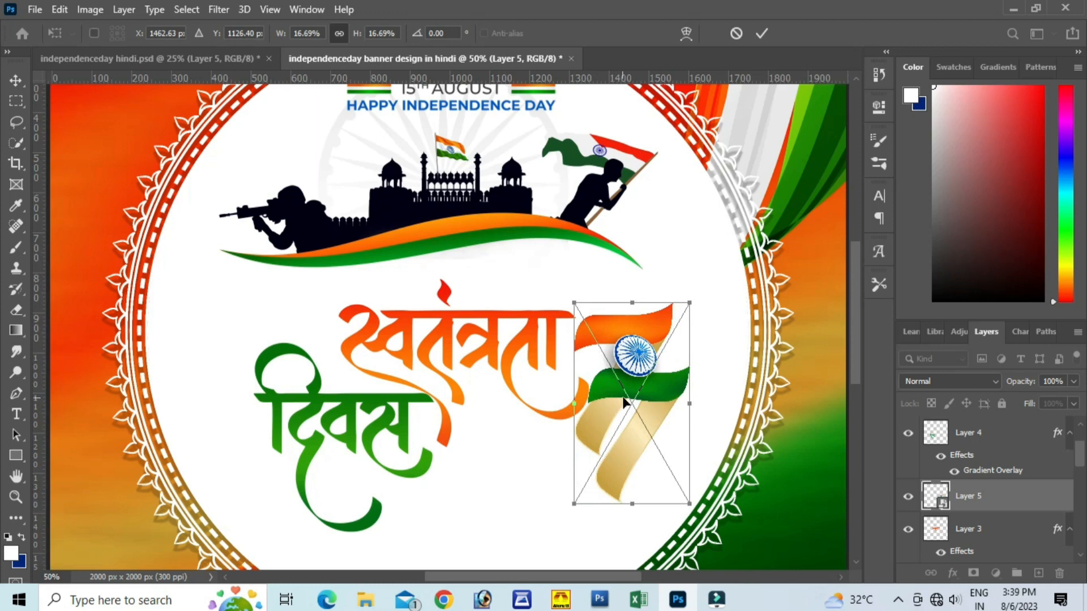
left_click_drag(623, 403, 632, 392)
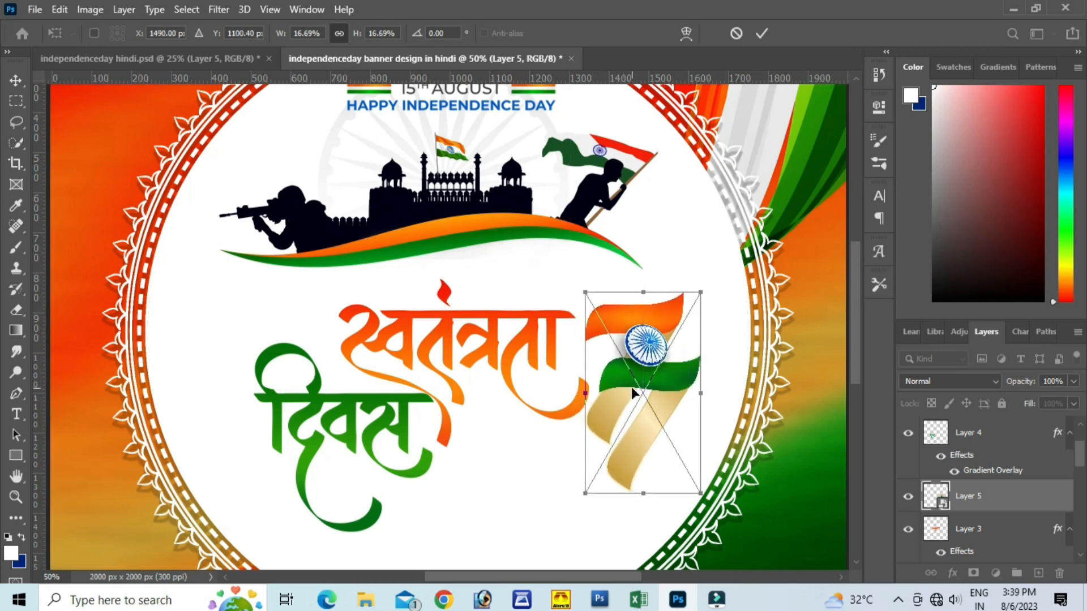
left_click(762, 33)
scroll(686, 226, "down", 3)
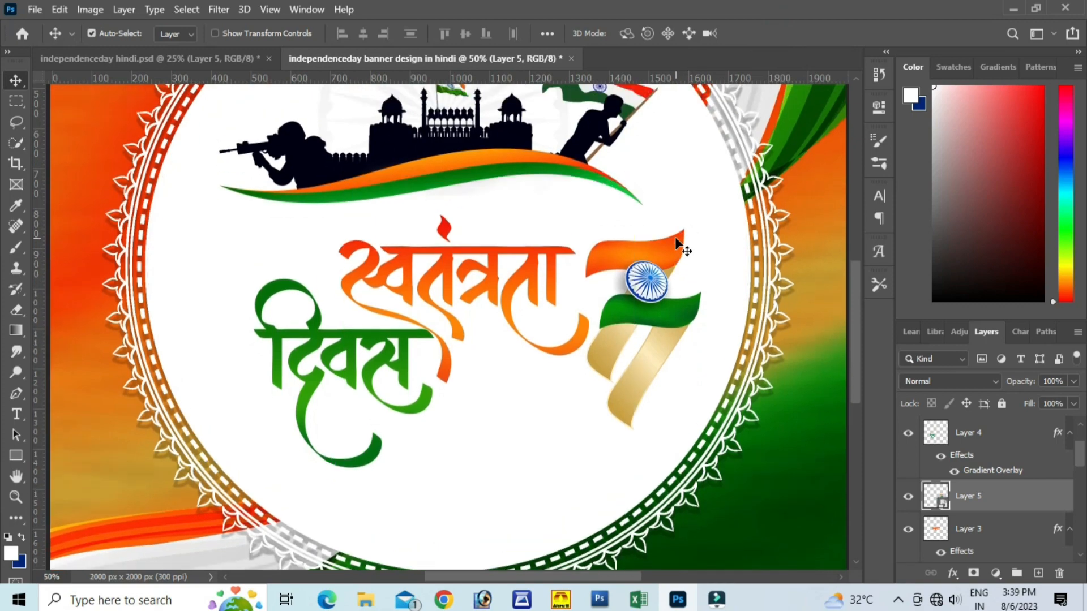
scroll(675, 238, "down", 2)
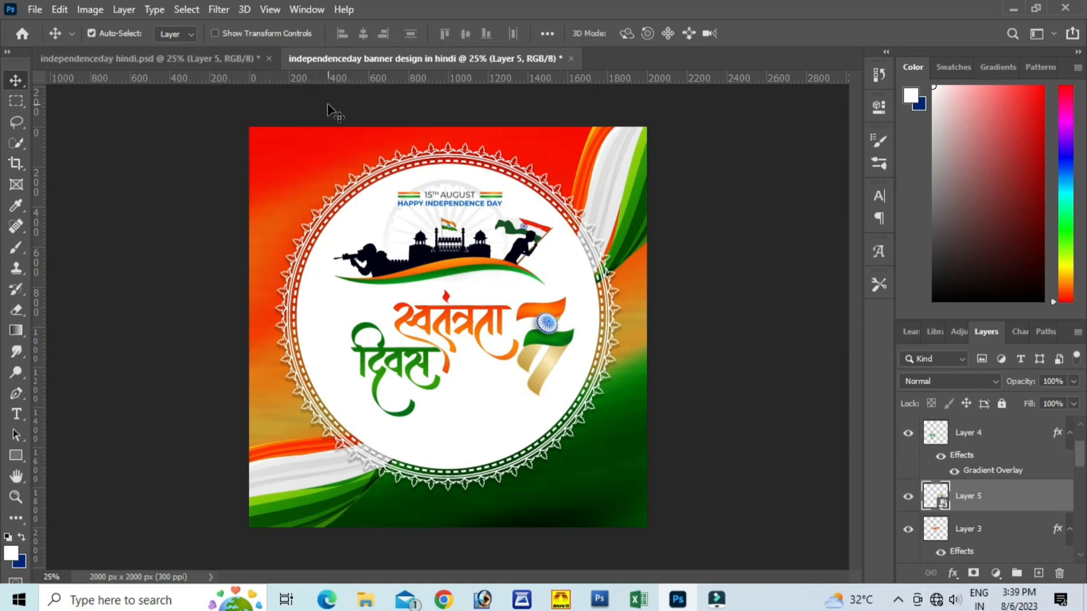
Switch the keyboard input to Hindi Google Input Tools and start a text line between the wave and स्वतंत्रता with the word सभी.
left_click(251, 59)
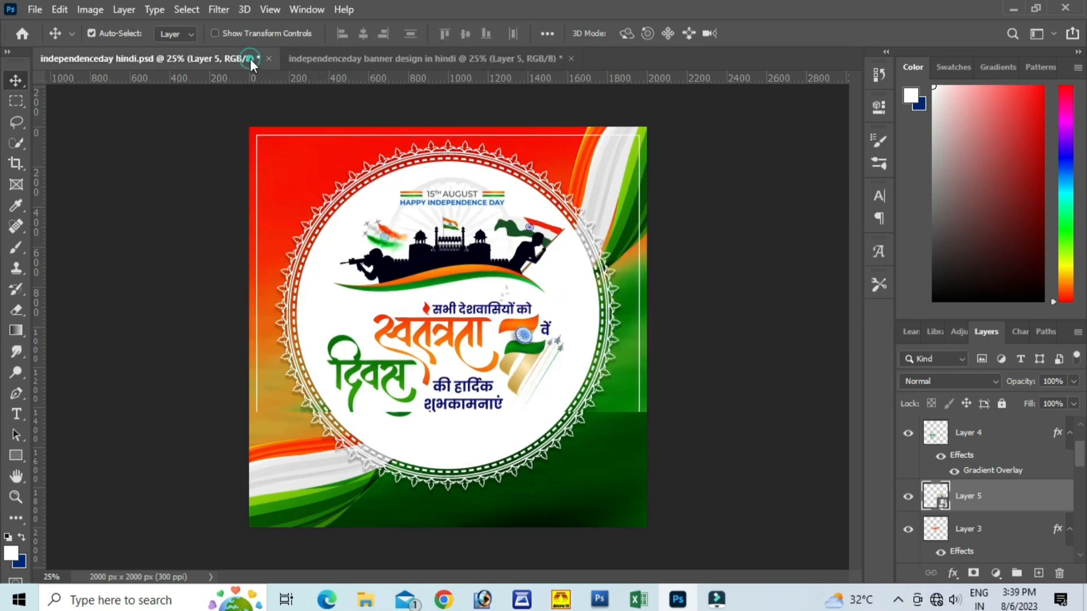
left_click(453, 58)
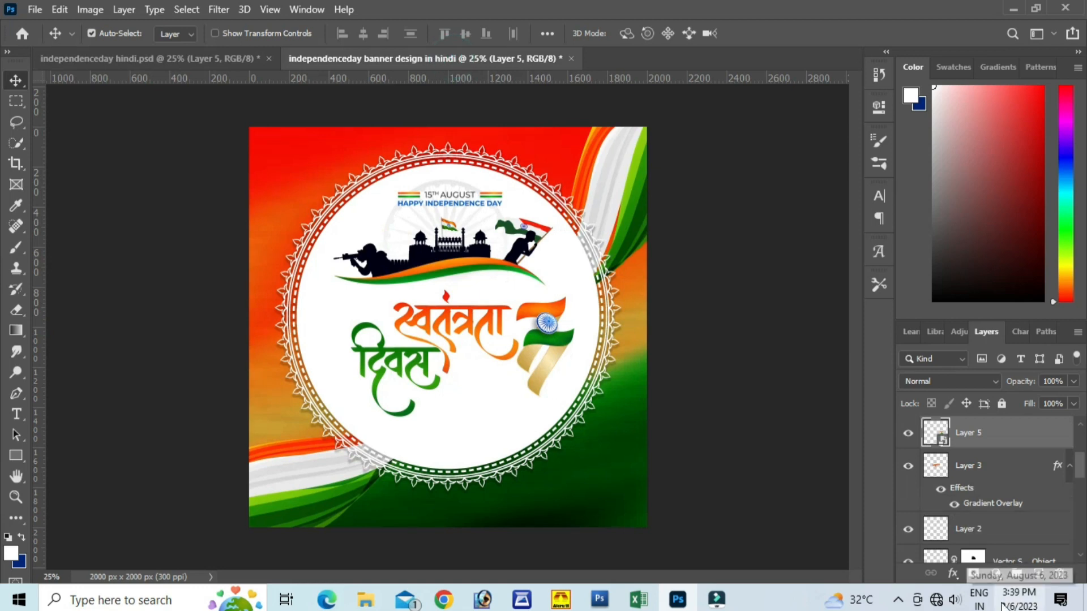
left_click(980, 599)
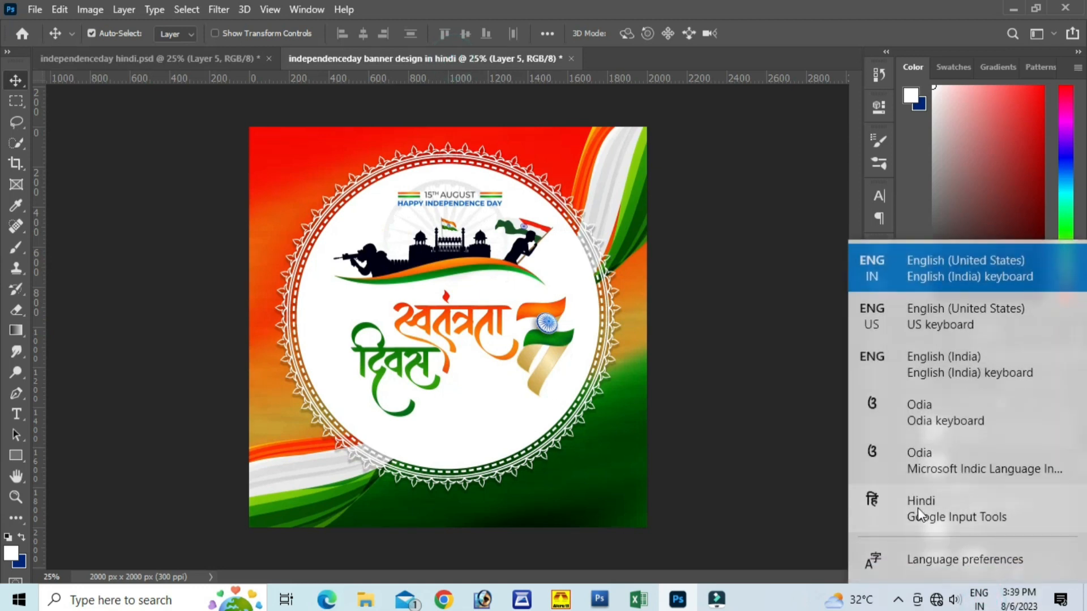
left_click(920, 509)
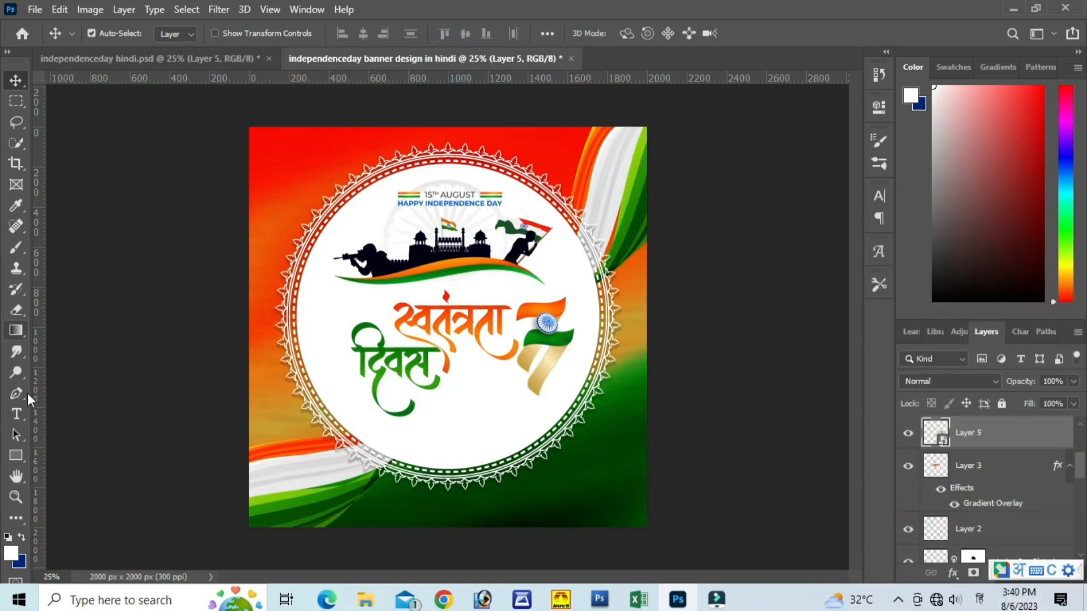
left_click(16, 414)
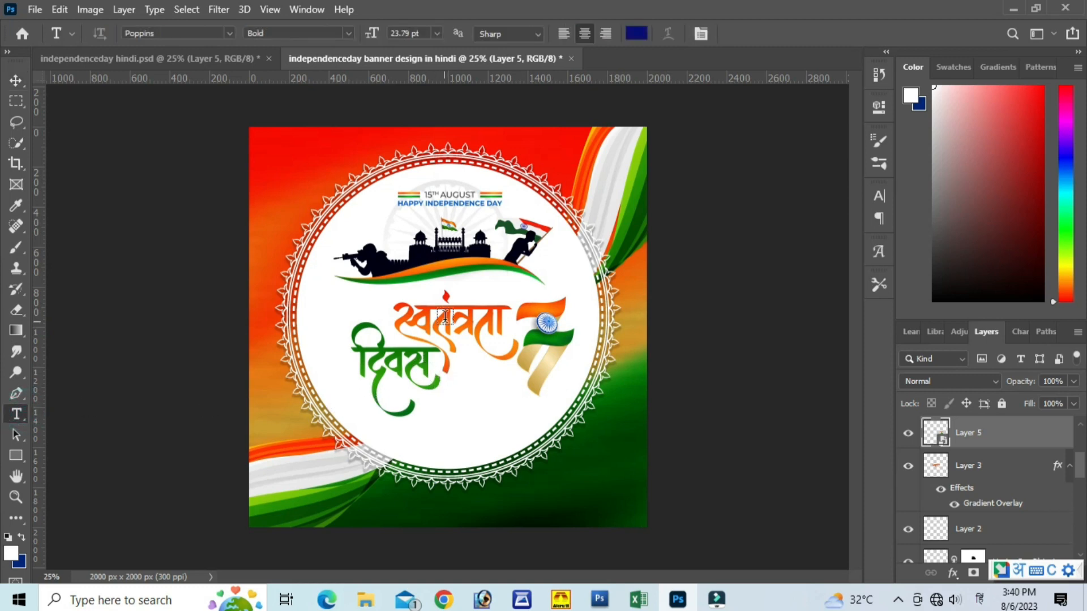
left_click(467, 294)
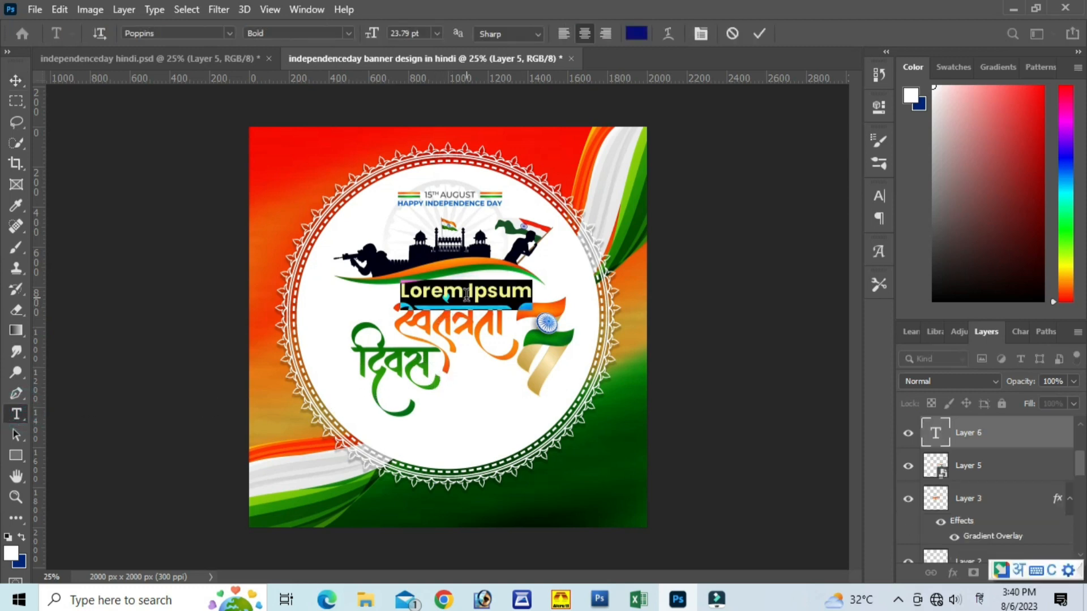
type("sabhi")
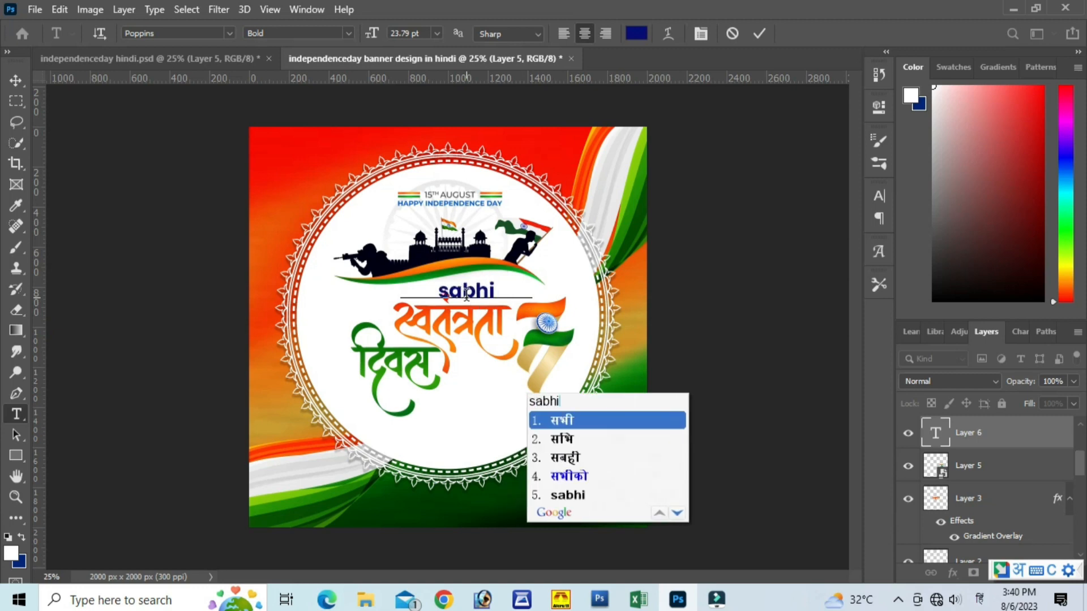
key("space")
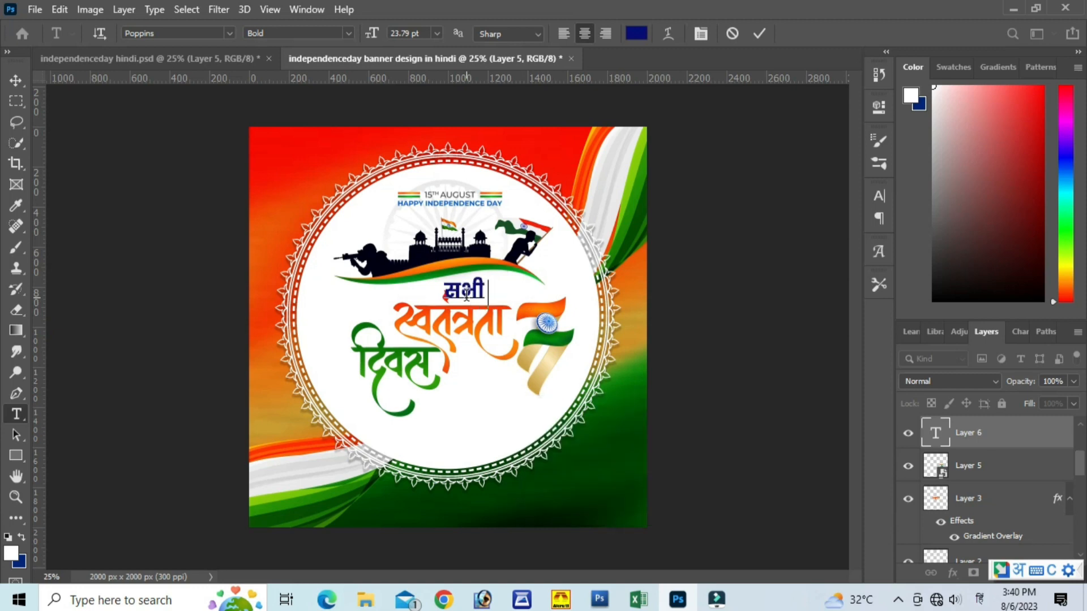
Enter देश्वसियोंको after सभी and delete the misspelled ending back to देश.
type("des")
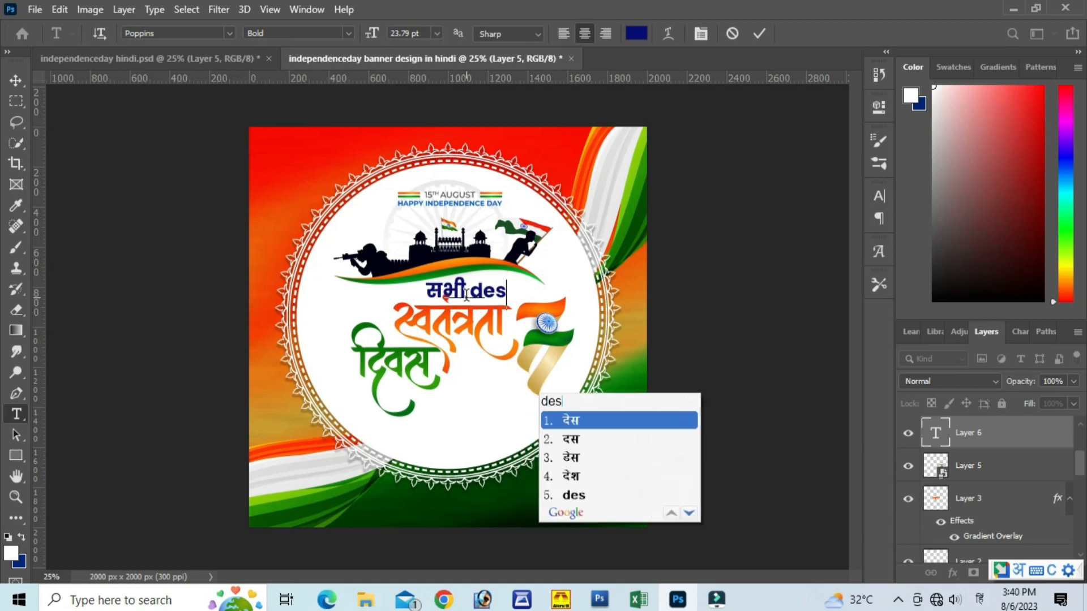
type("hwas")
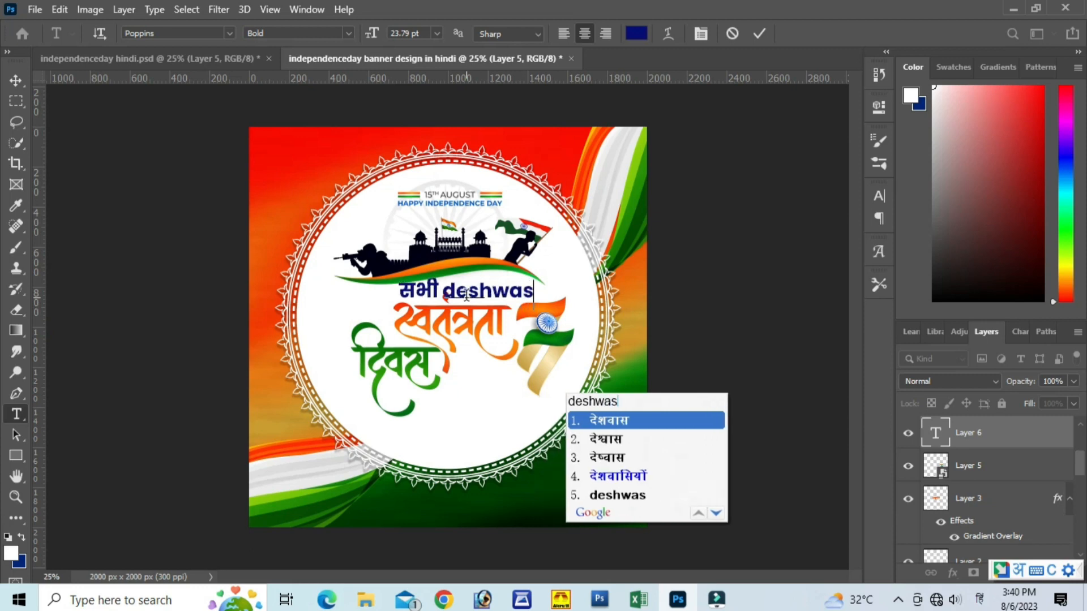
type("iyo")
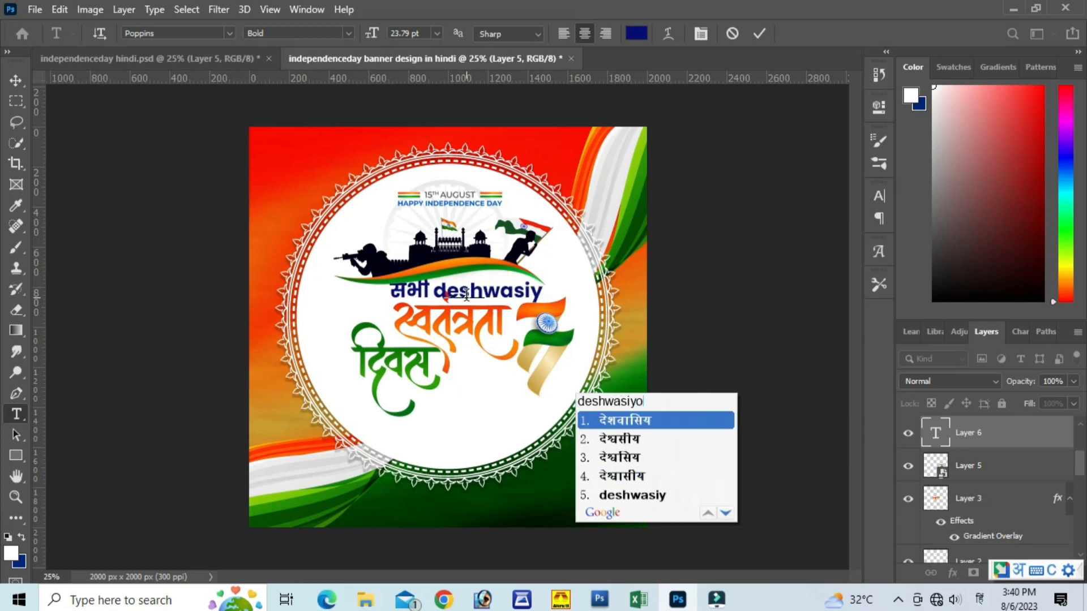
type("nko")
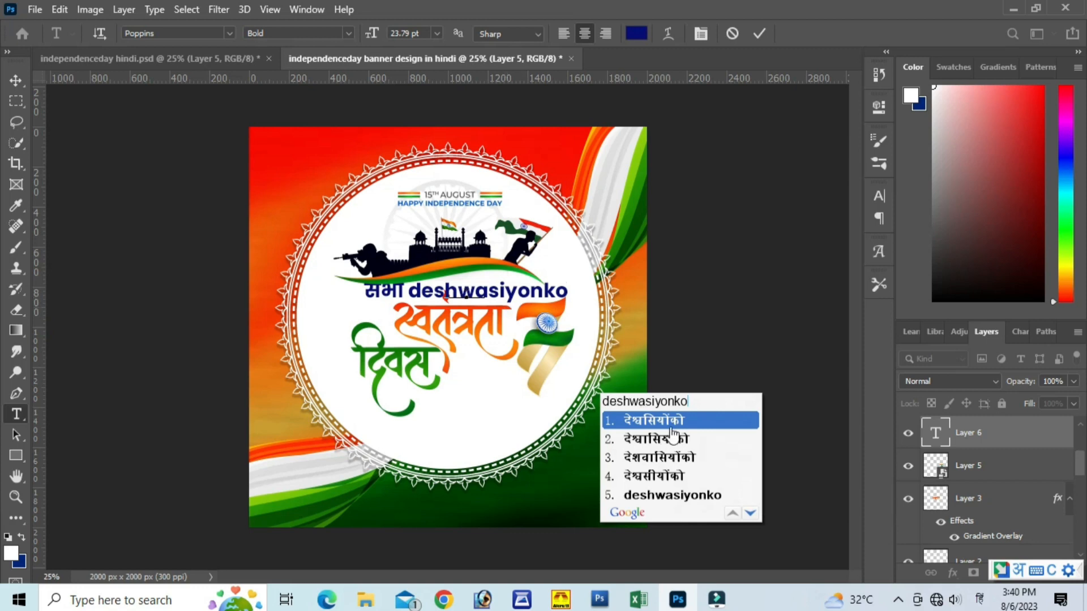
key("space")
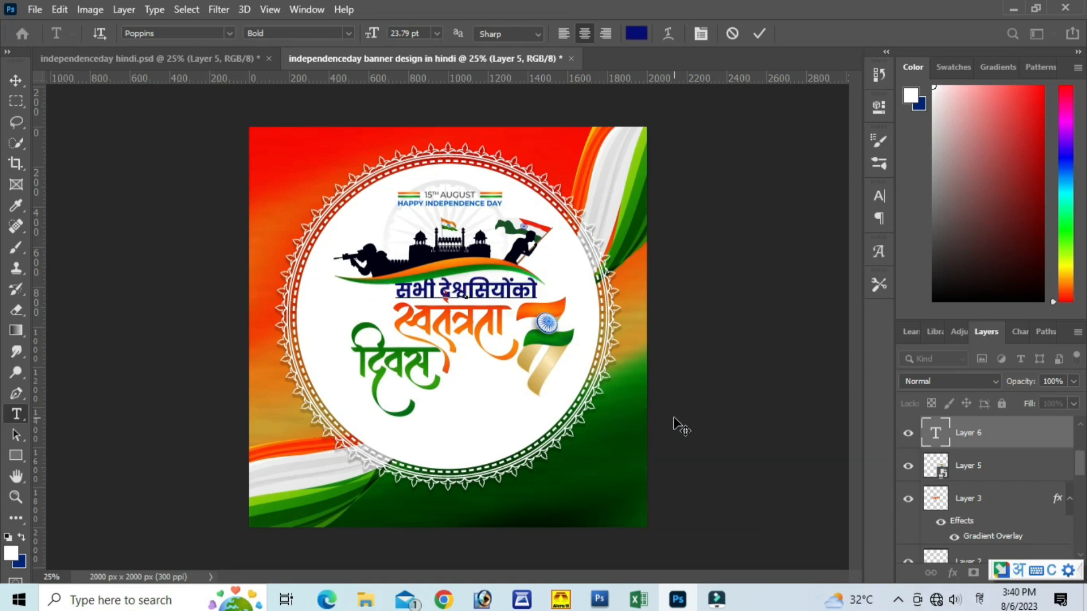
key("BackSpace")
key("BackSpace")
key("BackSpace")
key("BackSpace")
key("BackSpace")
key("BackSpace")
key("BackSpace")
key("BackSpace")
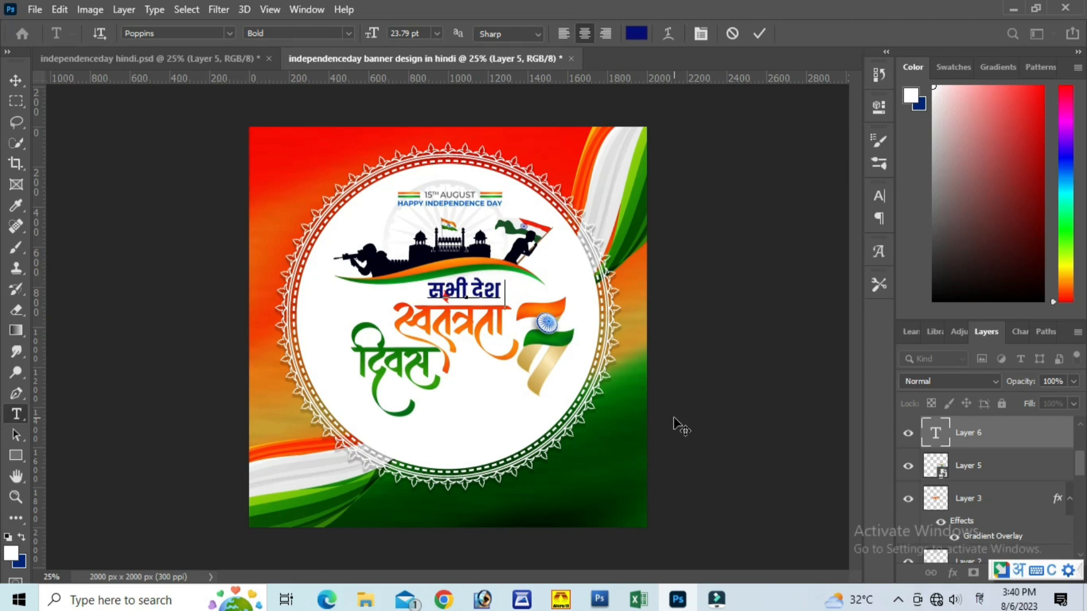
Complete the second word as देशवासियोंको and commit the Hindi text line.
type("was")
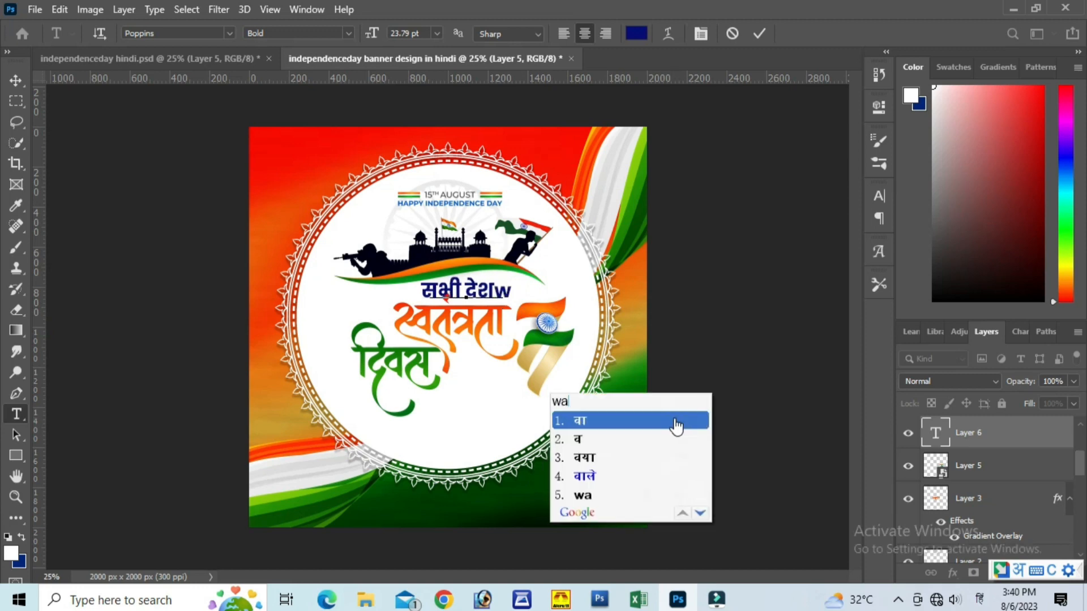
type("iy")
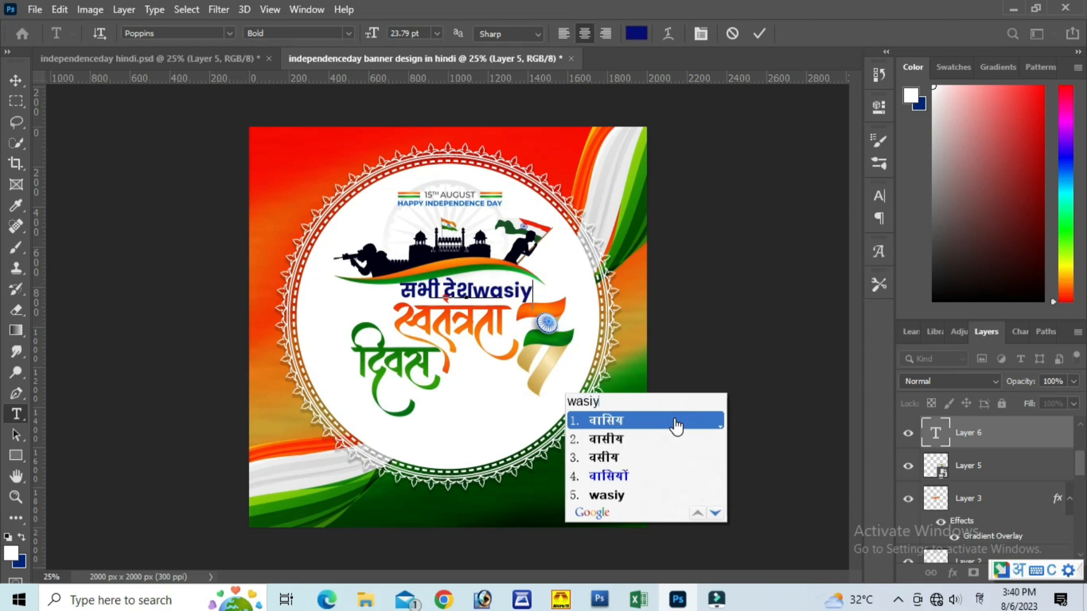
type("on")
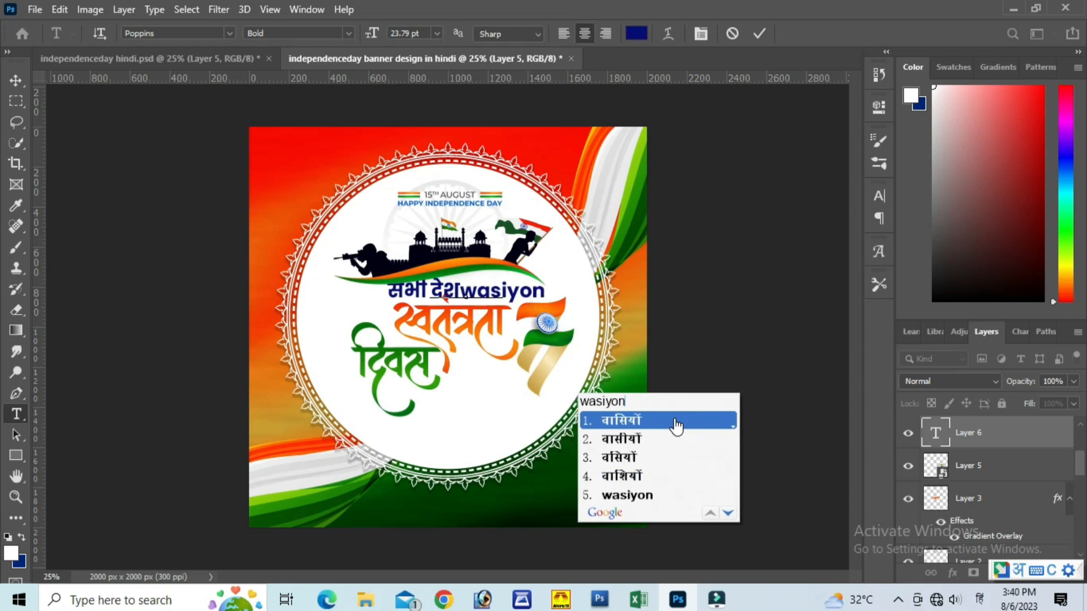
type("ko")
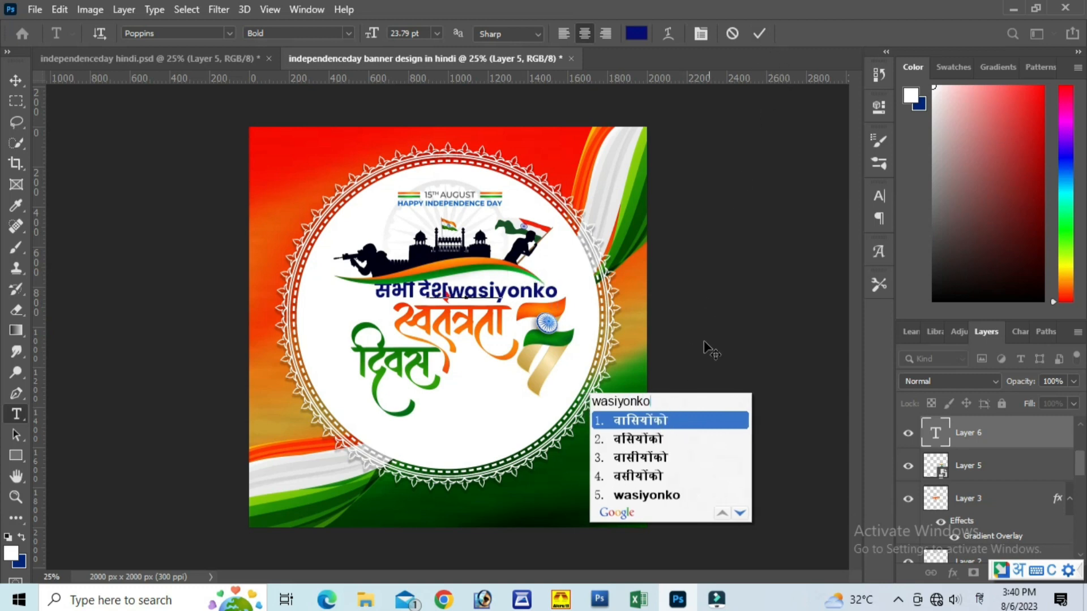
left_click(666, 422)
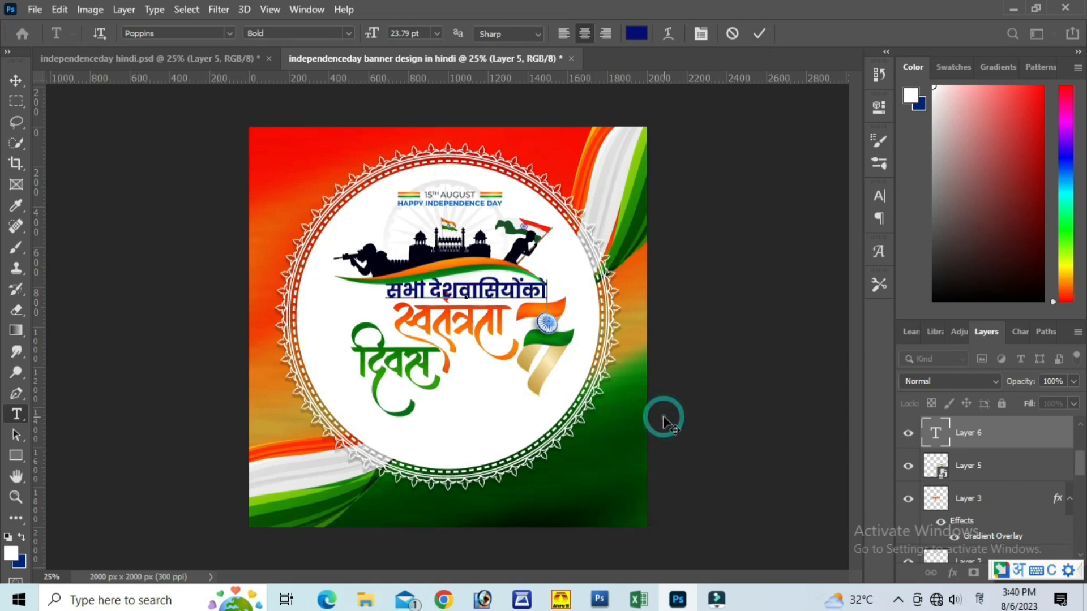
left_click(759, 35)
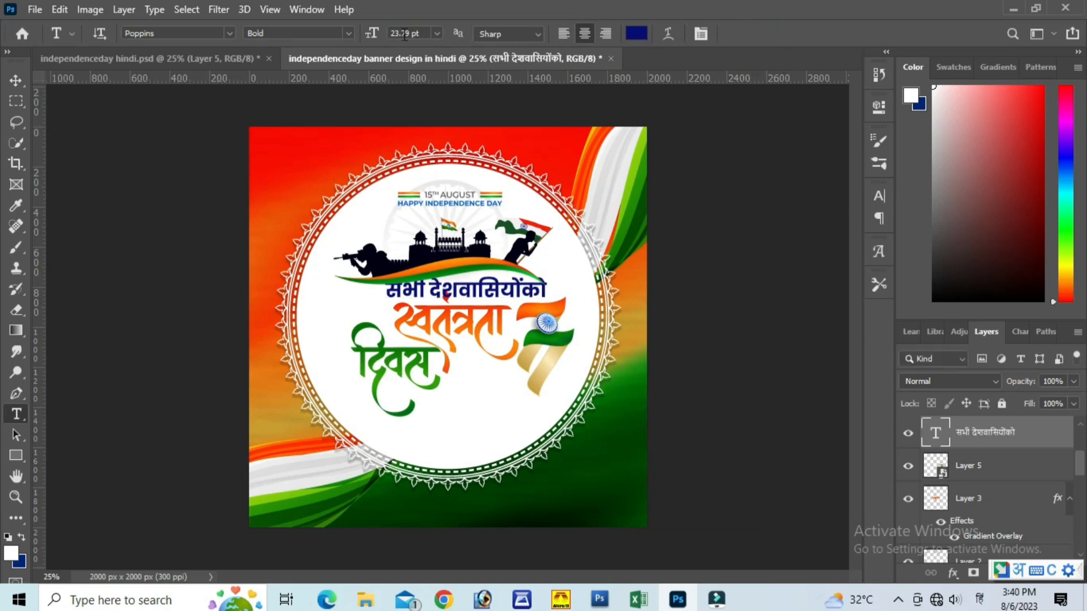
Set the Hindi line's text size to 13 pt and insert a space before को, making it सभी देशवासियों को.
left_click_drag(374, 37, 366, 39)
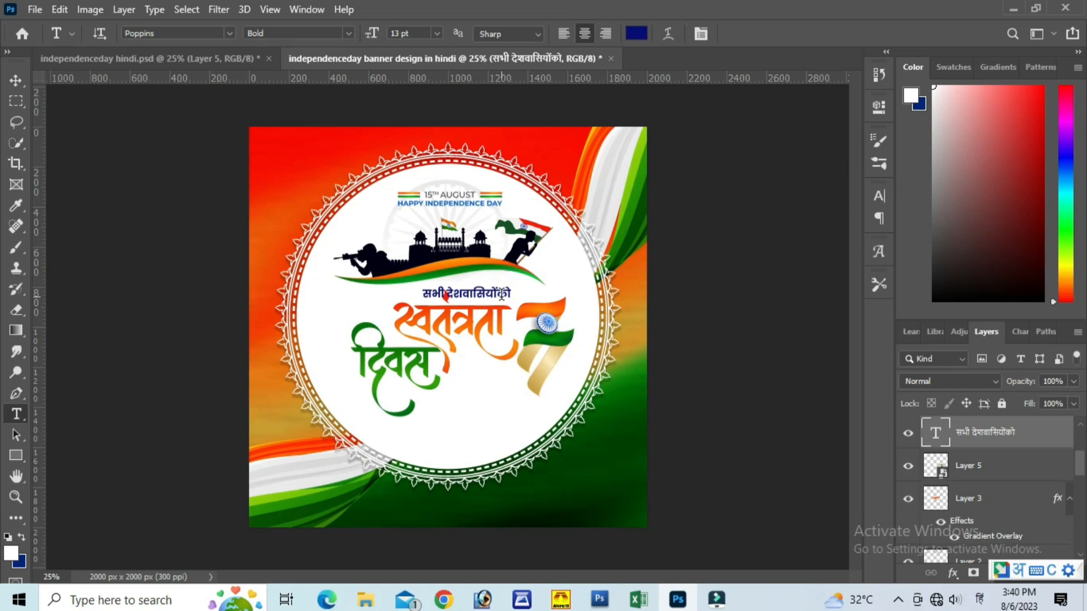
left_click(501, 295)
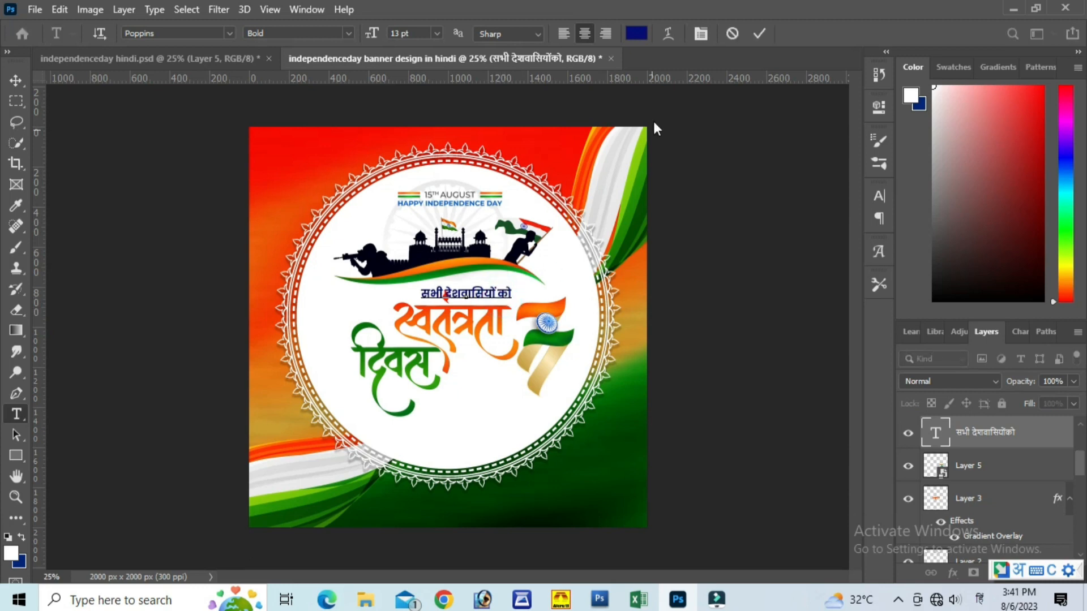
left_click(760, 32)
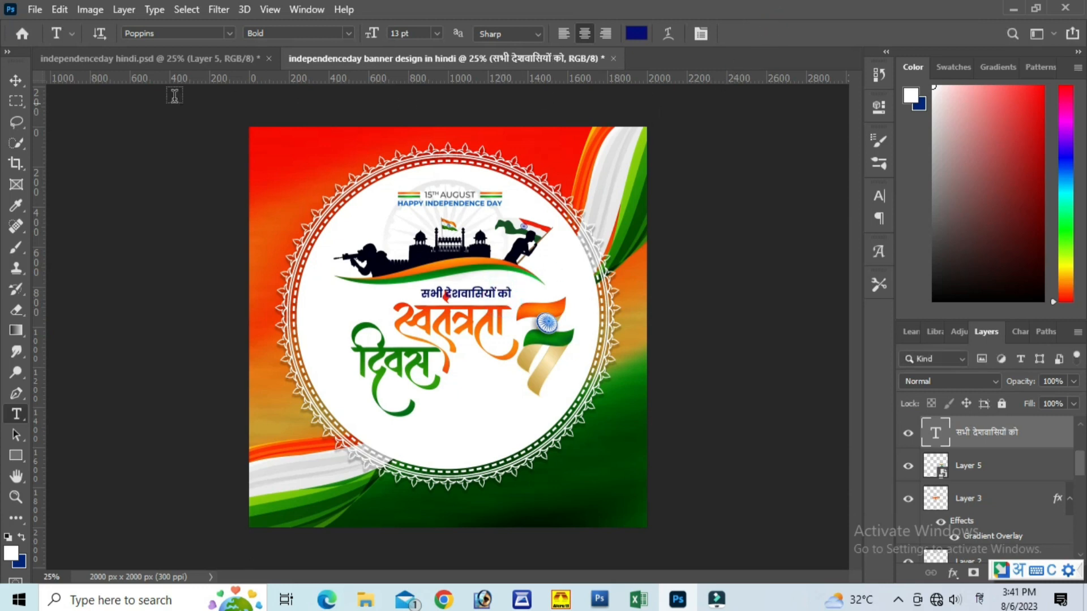
Move स्वतंत्रता to the left and shift दिवस left and slightly down so the two words no longer overlap.
left_click(15, 80)
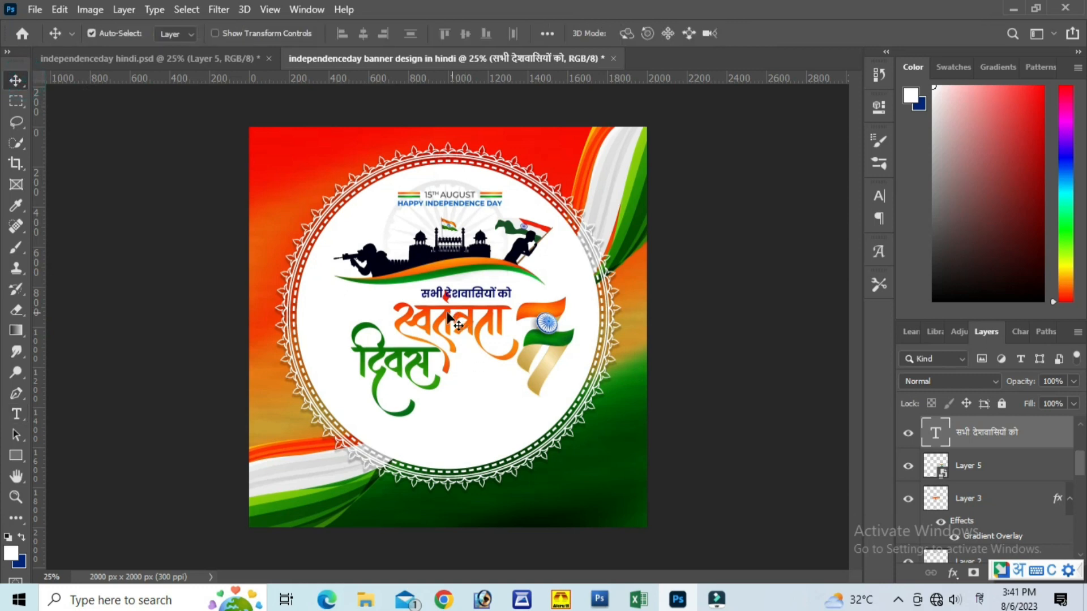
left_click_drag(449, 319, 433, 315)
left_click_drag(398, 359, 393, 361)
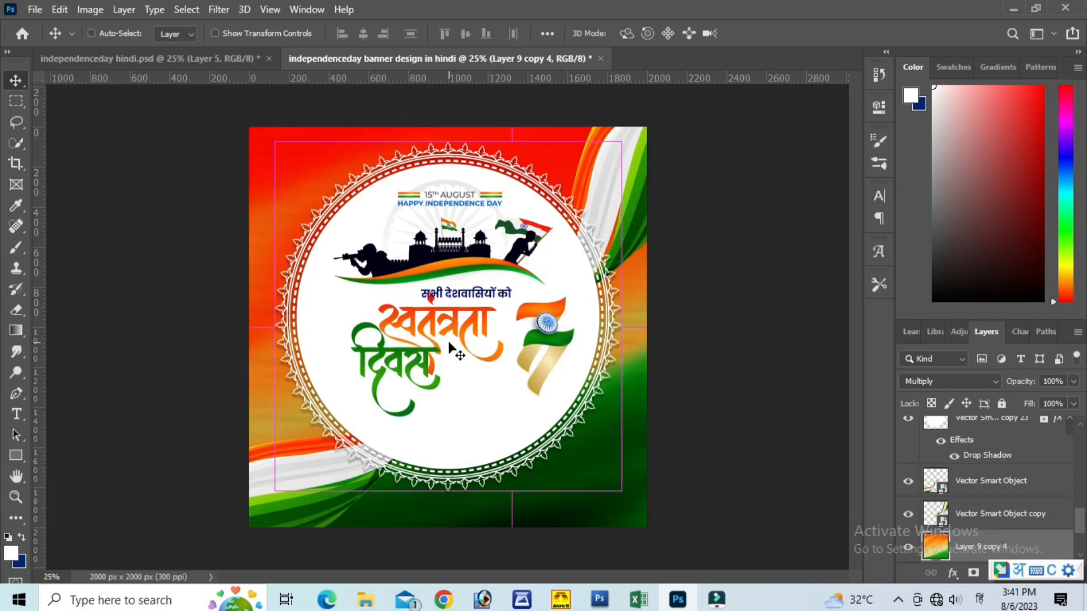
key("ctrl+plus")
key("ctrl+plus")
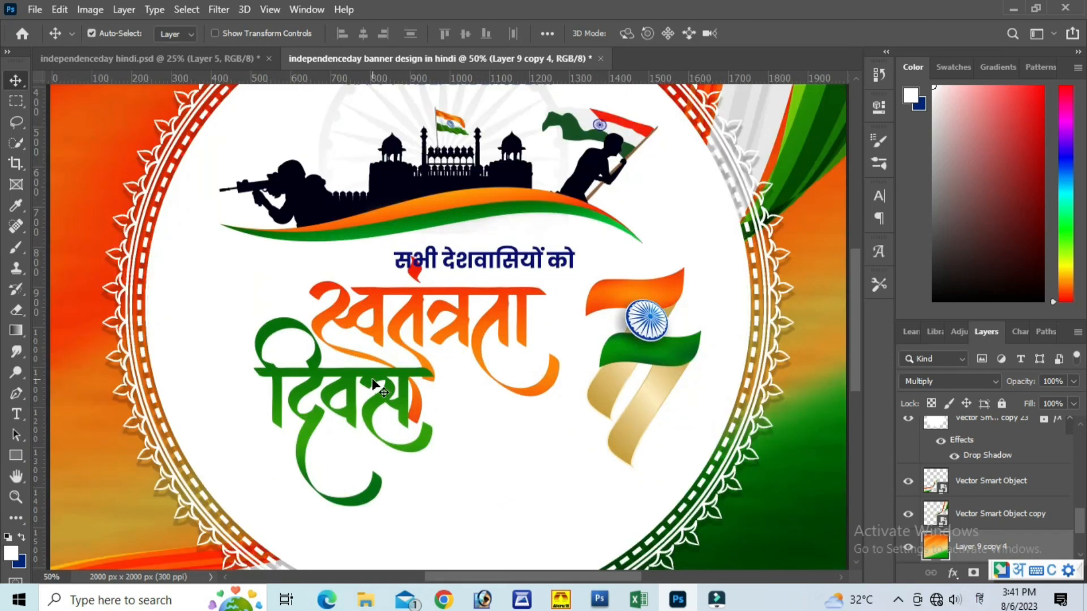
left_click_drag(380, 378, 334, 386)
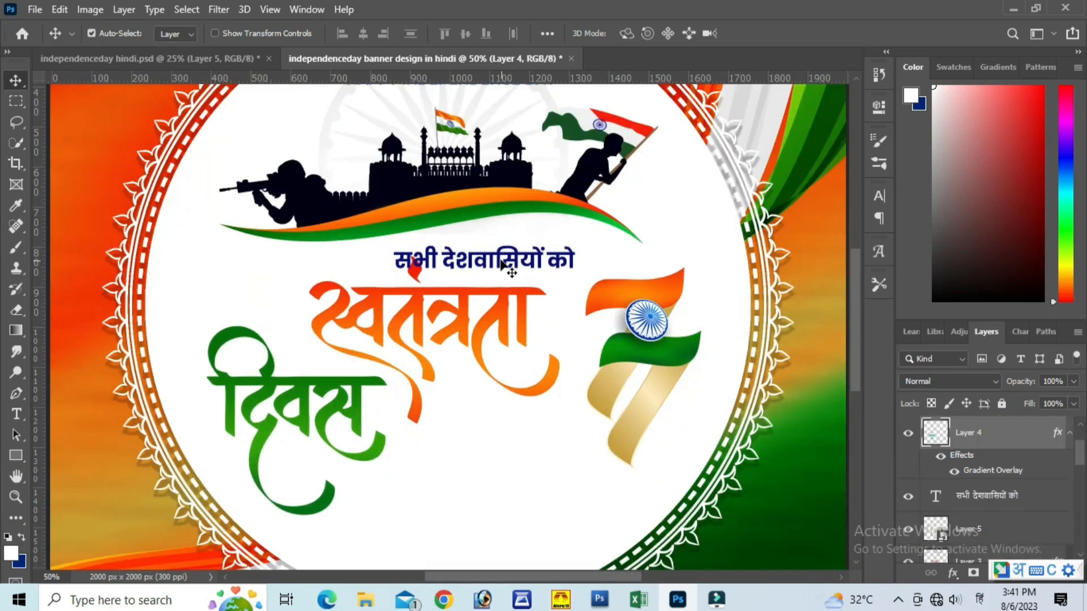
Move सभी देशवासियों को about 122 px right and 25 px down, and bring the tricolour 7 left and slightly down beside स्वतंत्रता.
left_click_drag(494, 262, 542, 272)
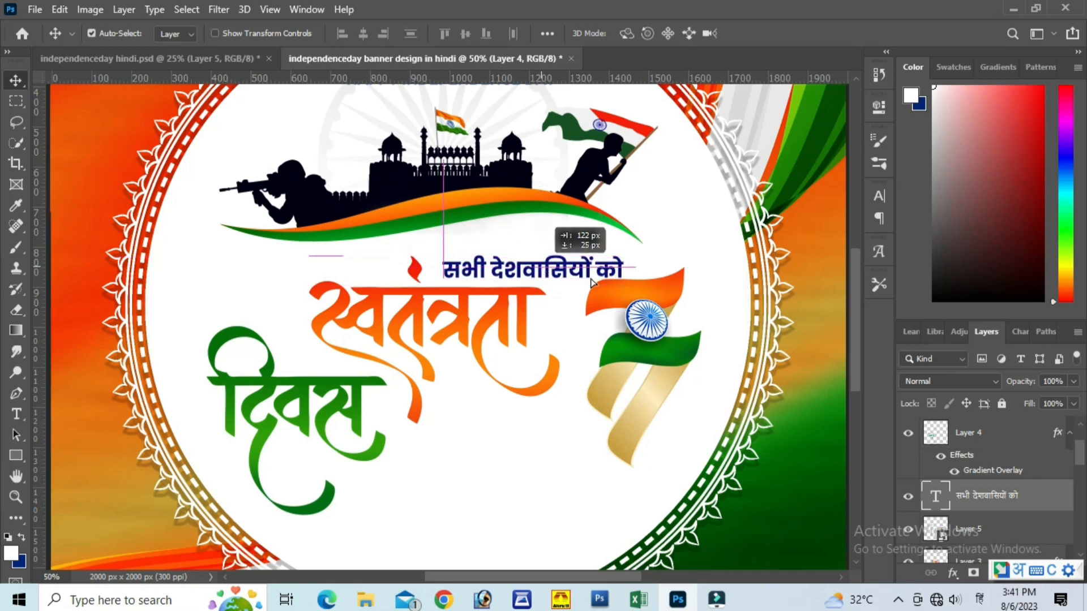
left_click_drag(653, 317, 628, 326)
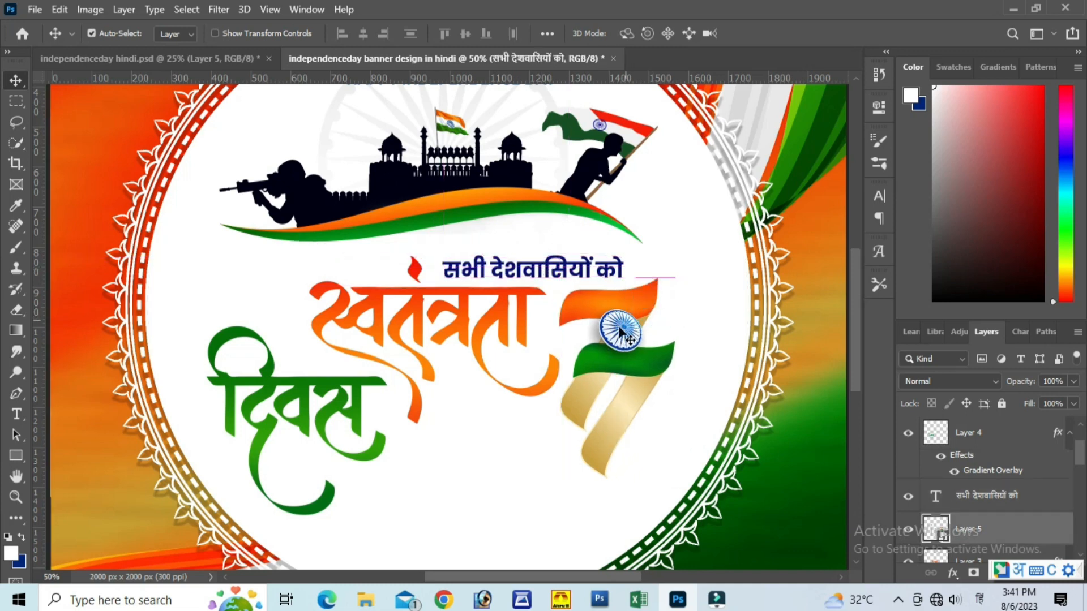
Shift दिवस slightly right, then move सभी देशवासियों को slightly left and nudge it down closer to स्वतंत्रता.
left_click_drag(354, 421, 366, 425)
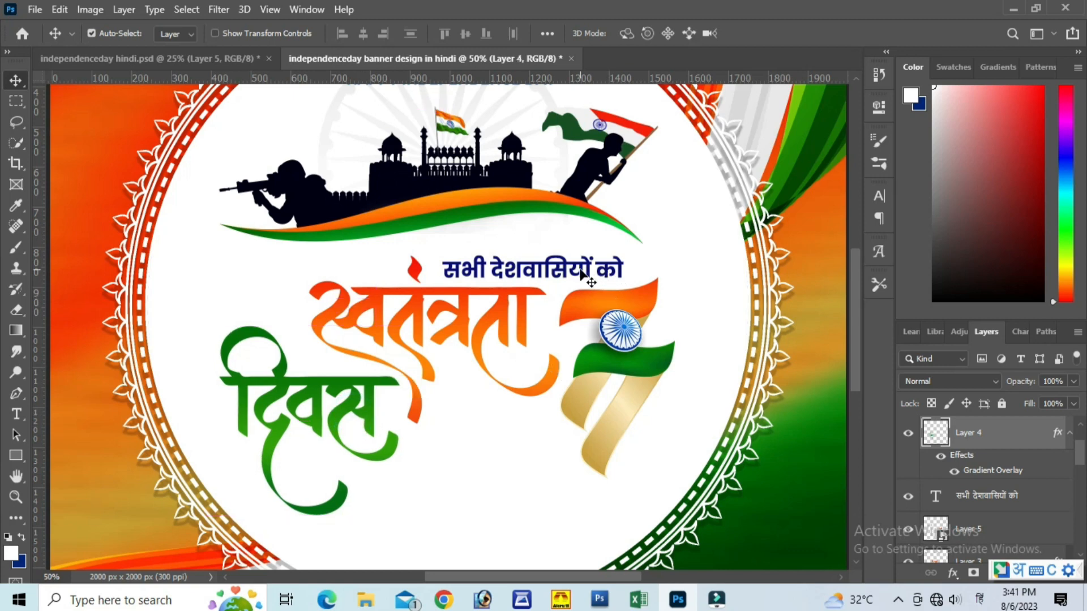
left_click_drag(588, 273, 564, 273)
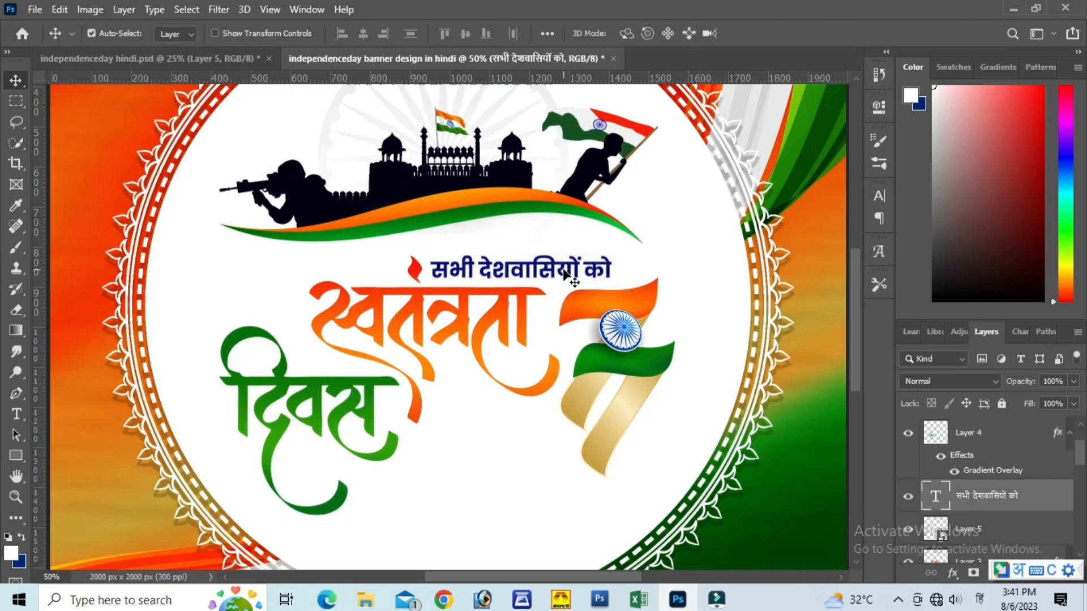
key("Down")
key("Down")
key("Down")
key("Down")
key("Down")
key("Down")
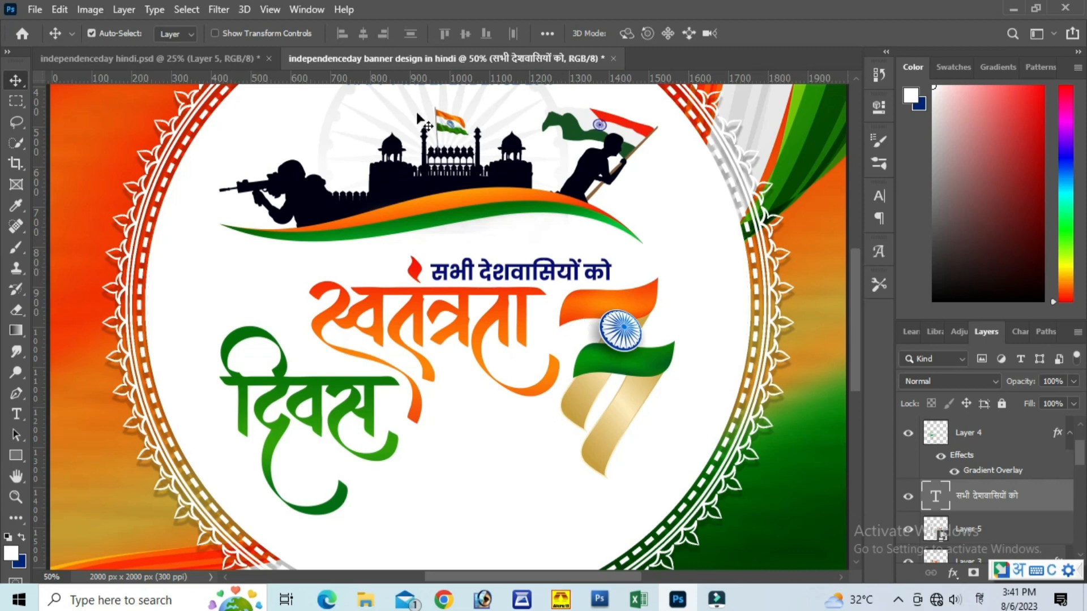
Check the text layout in independenceday hindi.psd, then duplicate सभी देशवासियों को into the empty area below स्वतंत्रता.
left_click(168, 59)
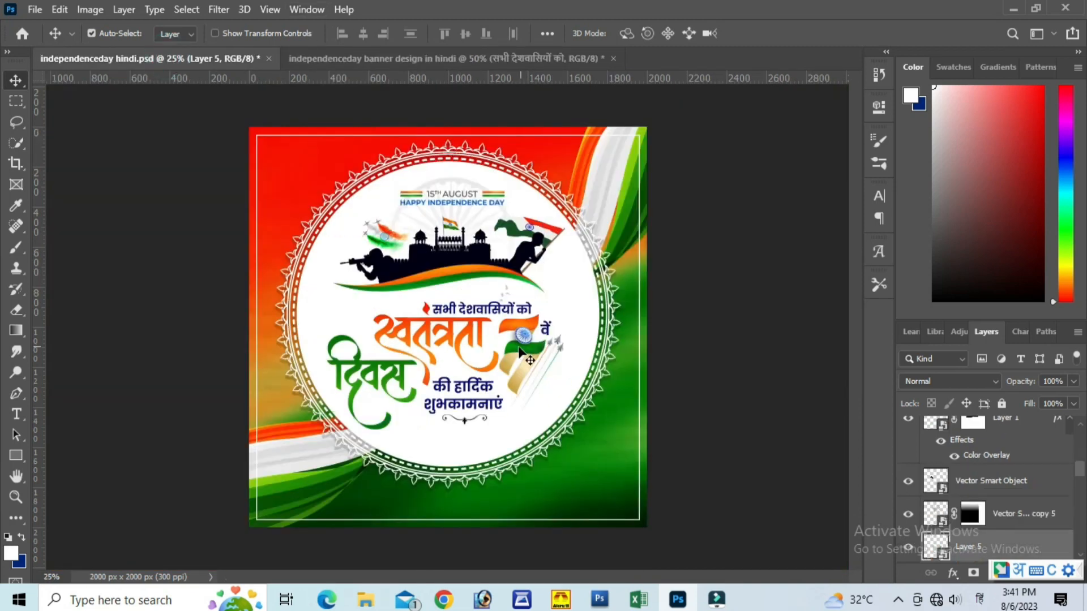
left_click(365, 57)
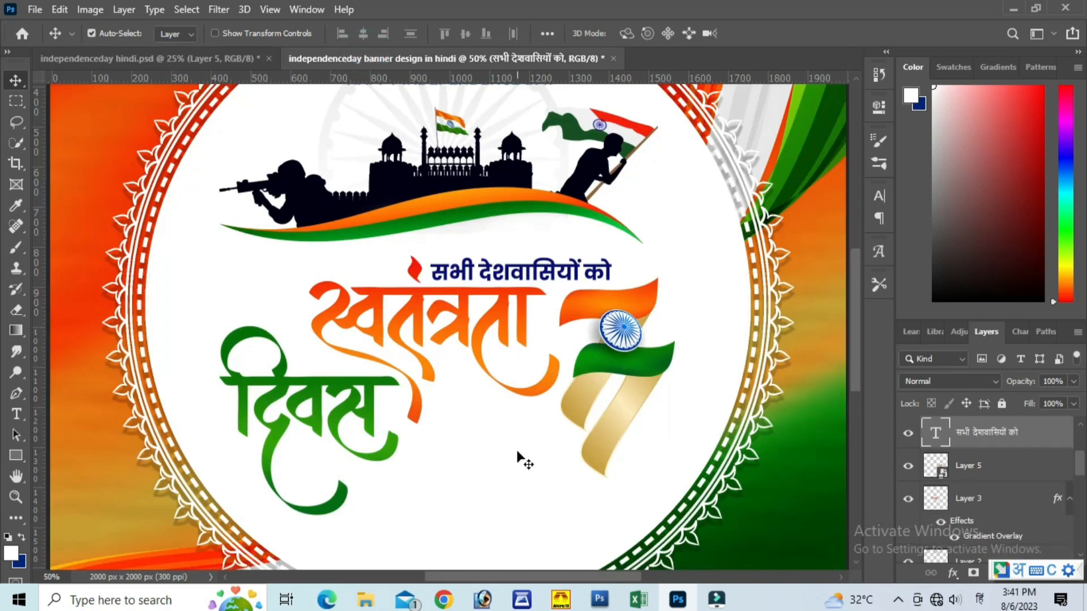
left_click(536, 275)
left_click_drag(543, 279, 522, 448)
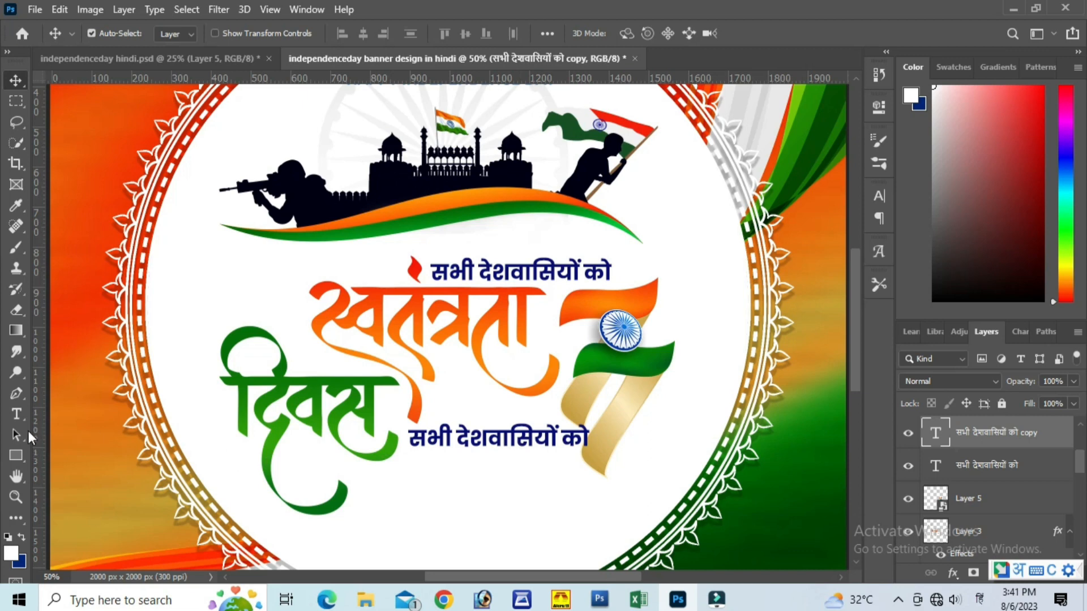
Replace the duplicated line's text with की हार्दिक.
left_click(16, 414)
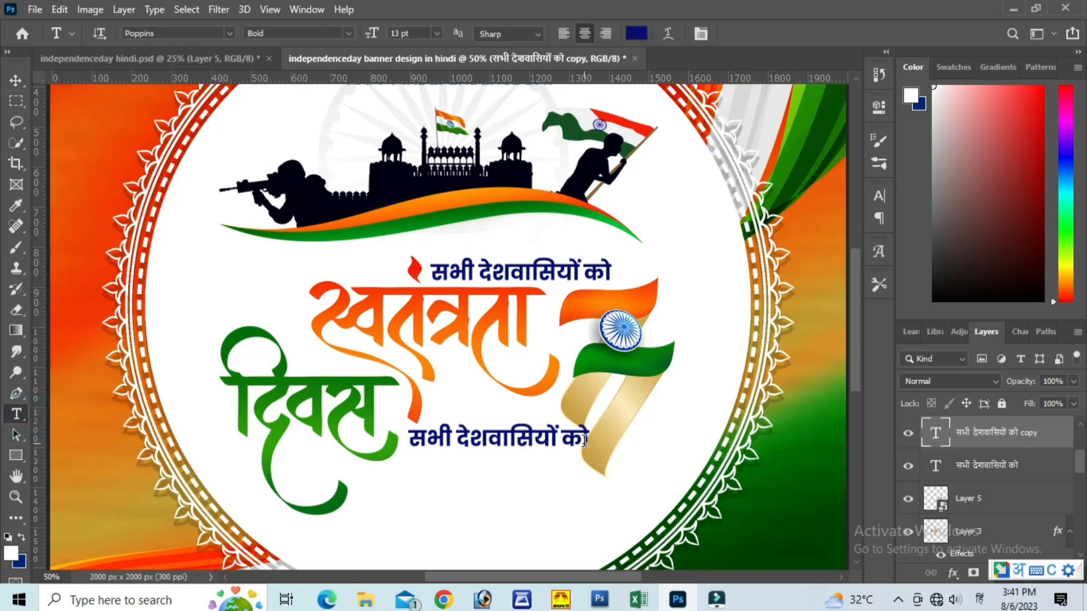
left_click_drag(586, 439, 397, 434)
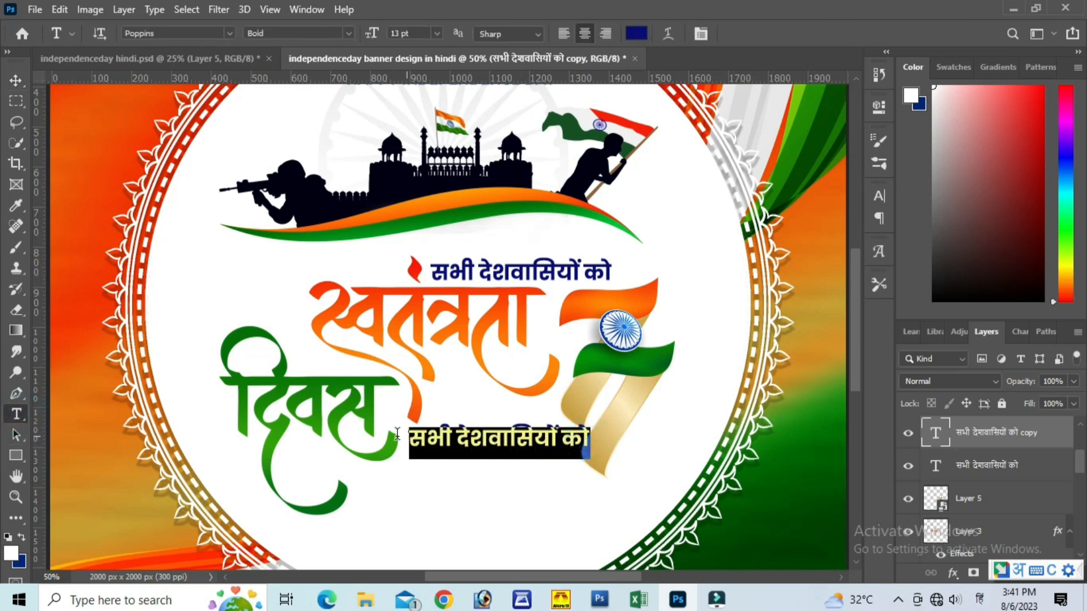
type("ki")
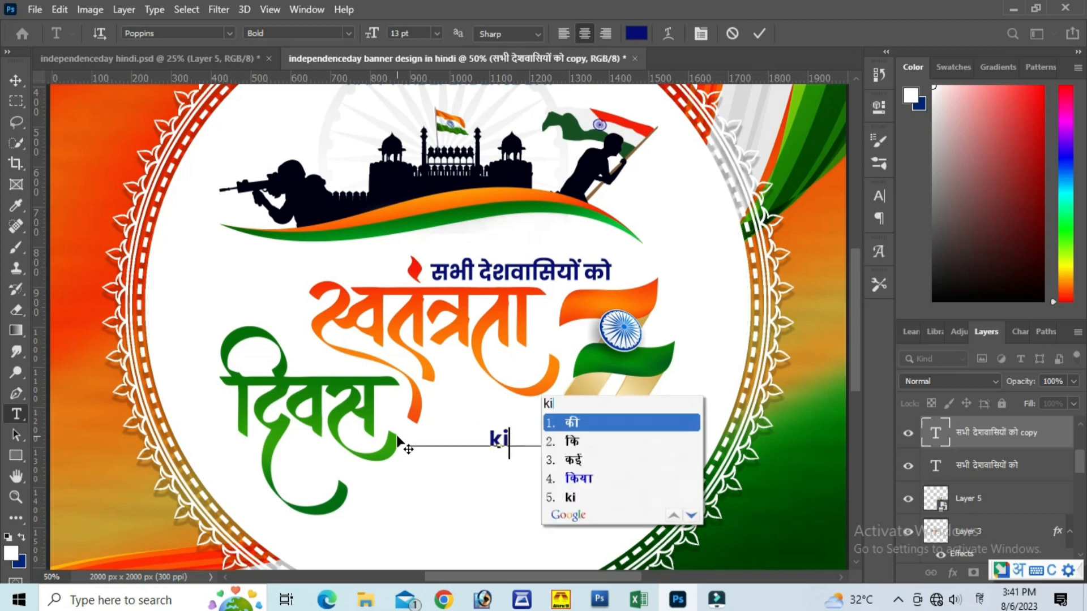
key("space")
type("ha")
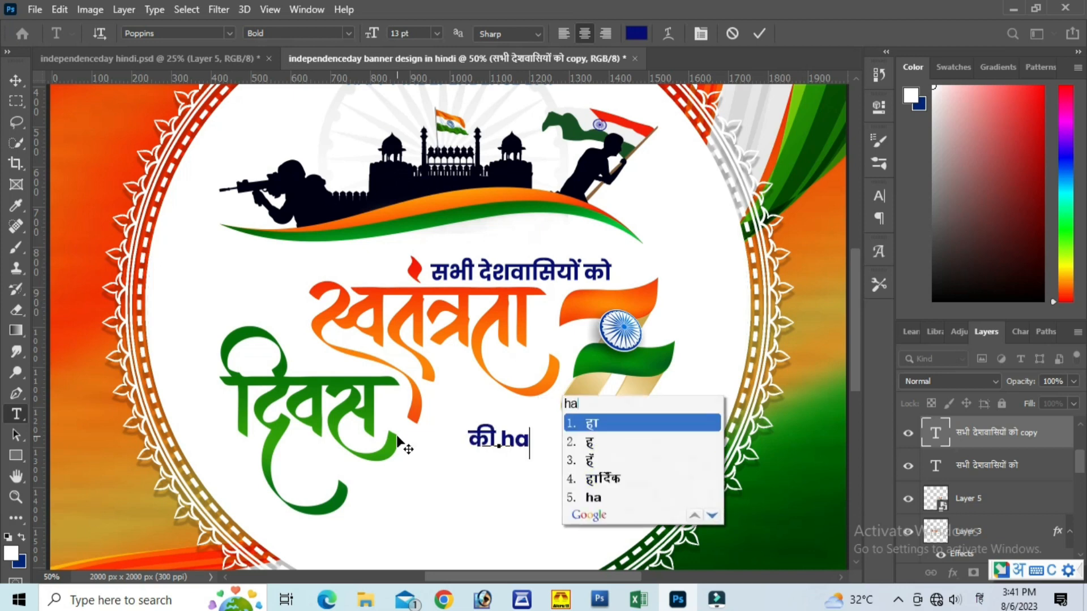
type("rdik")
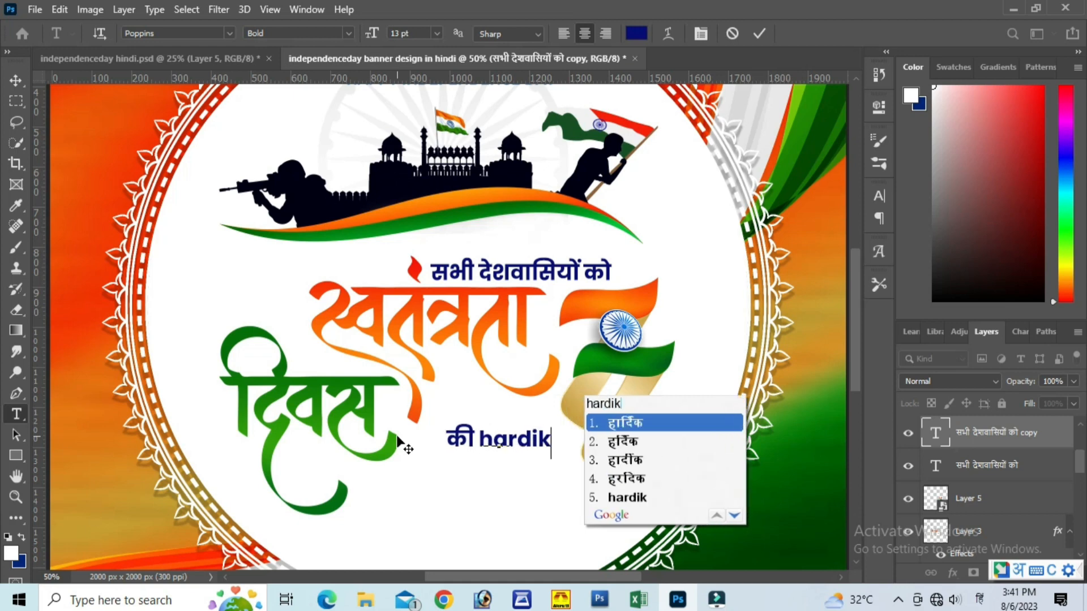
key("space")
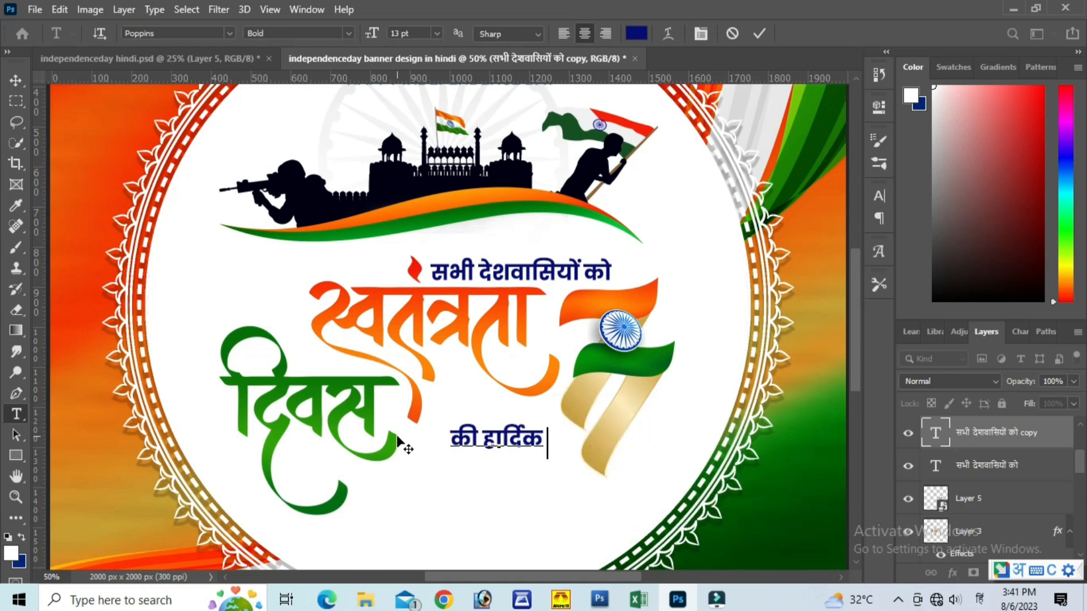
Add शुभकामनाएं as a second line below की हार्दिक and commit the text.
key("Return")
type("shub")
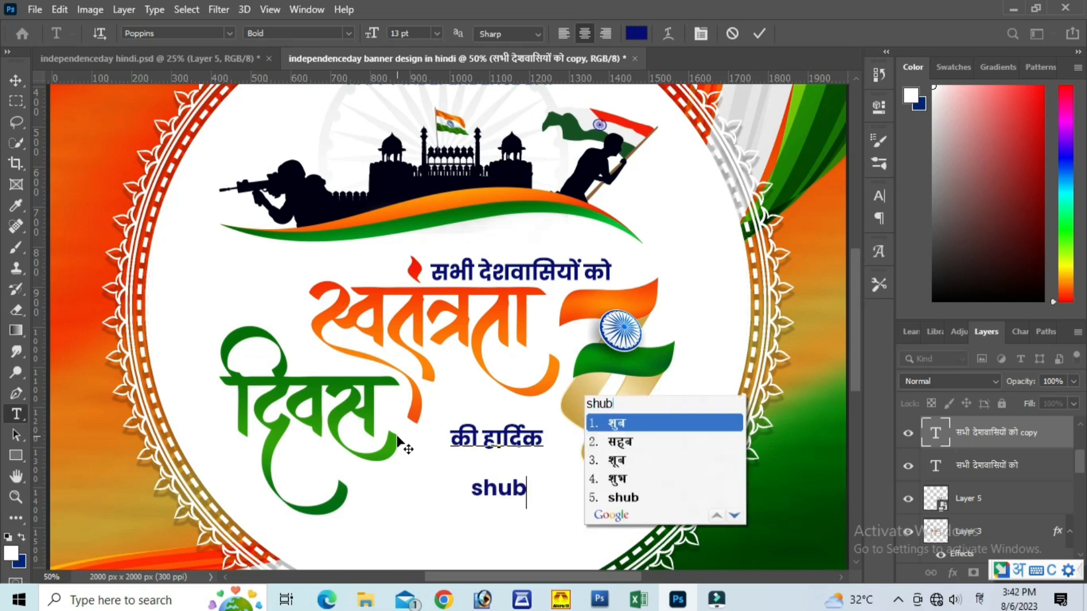
type("hkamana")
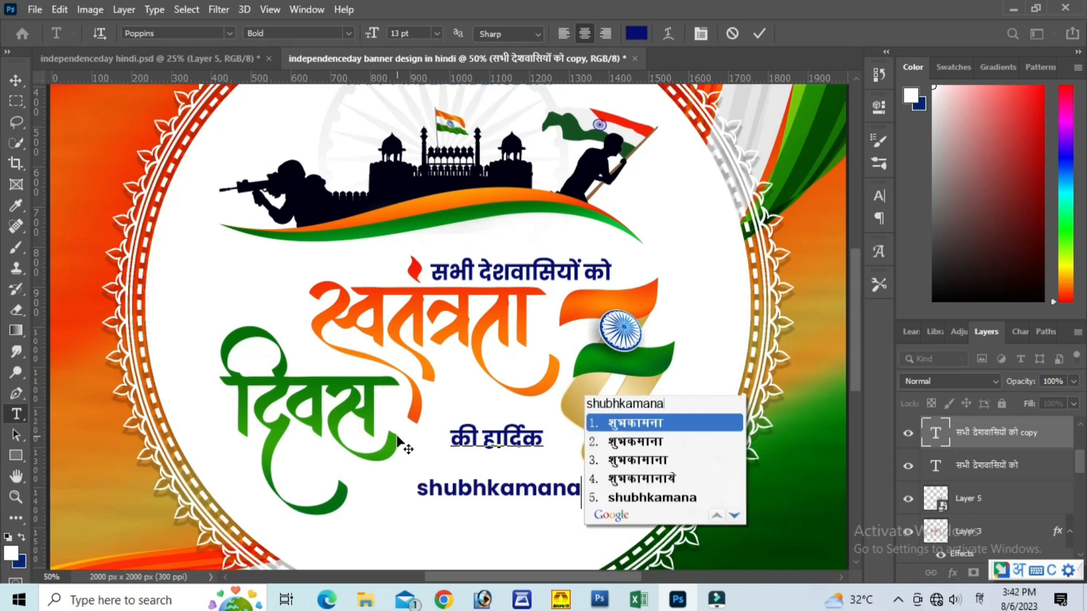
type("e")
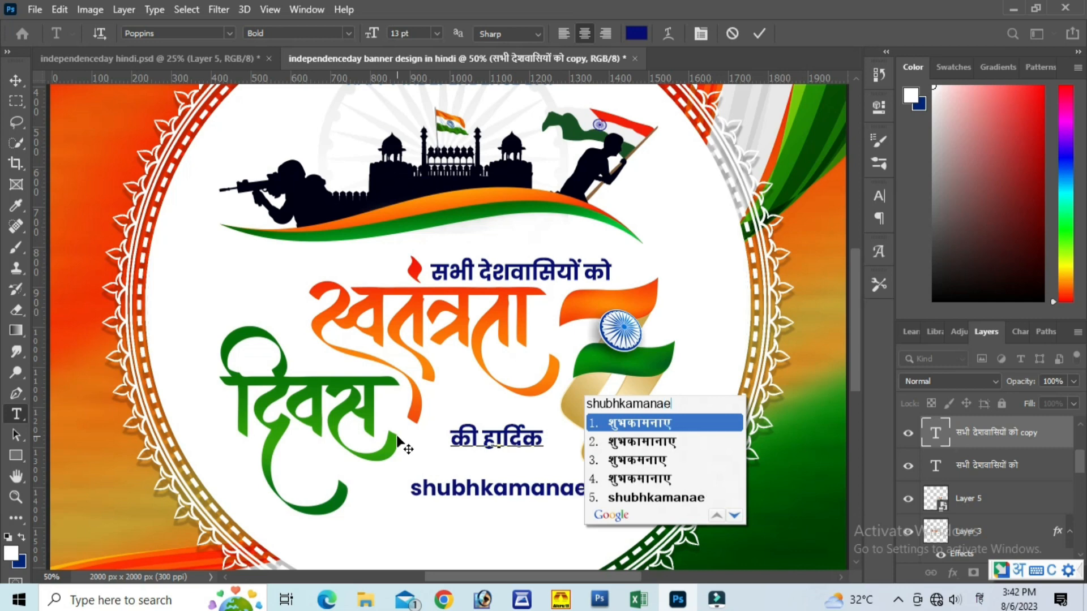
type("n")
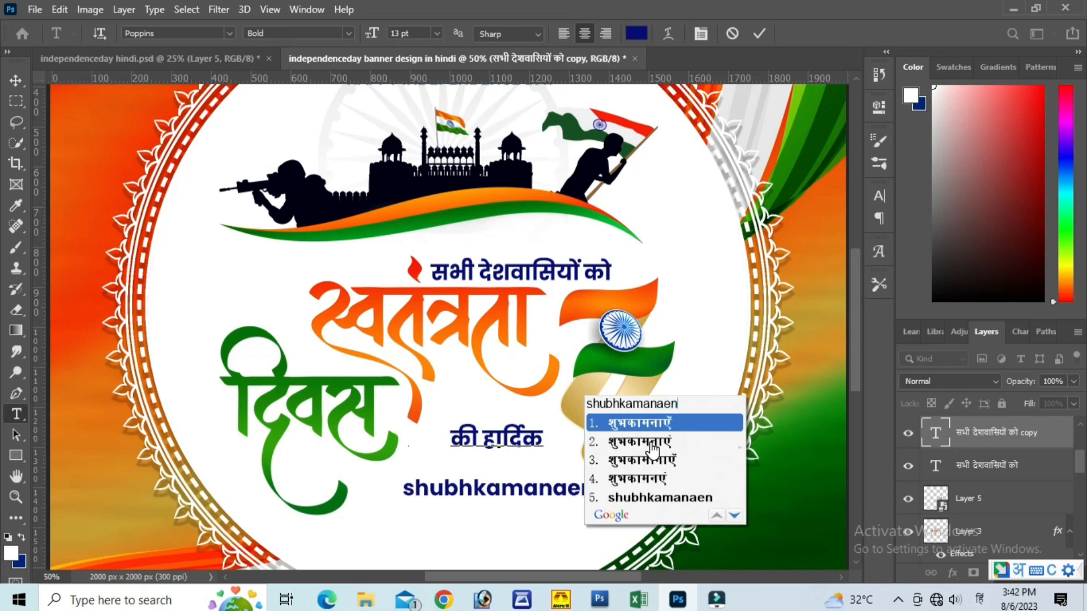
key("Return")
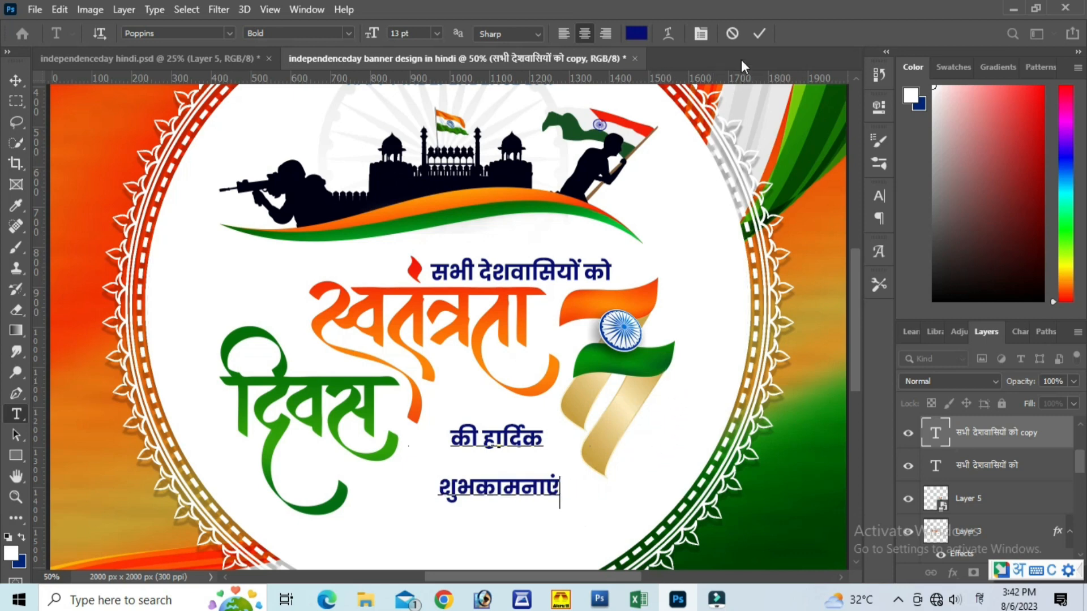
left_click(759, 33)
Set the two-line greeting's leading to 17 pt and its text size to 17 pt.
left_click(702, 33)
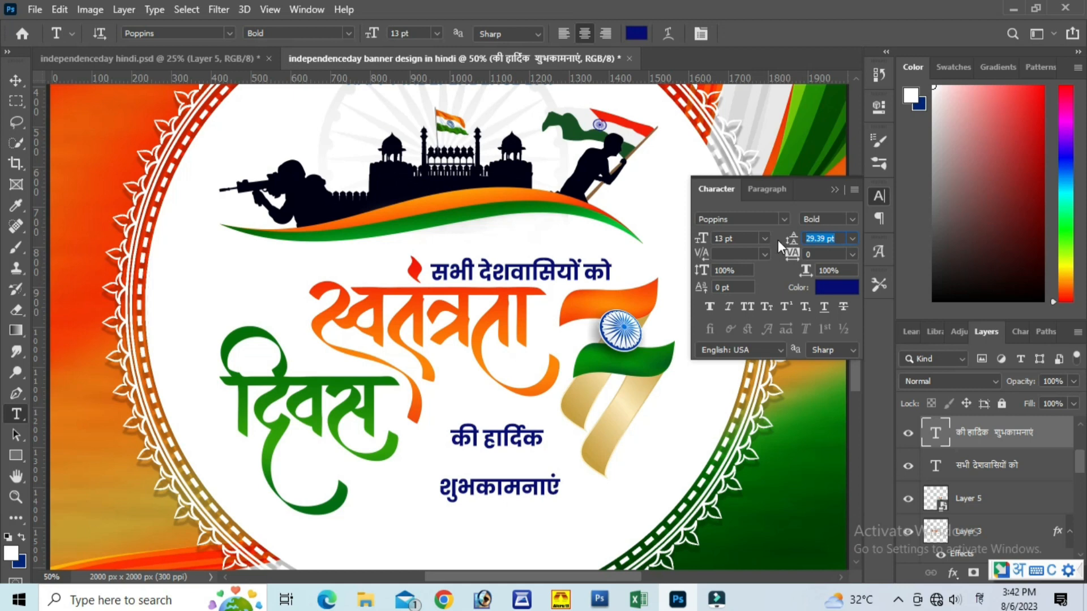
left_click_drag(788, 241, 777, 240)
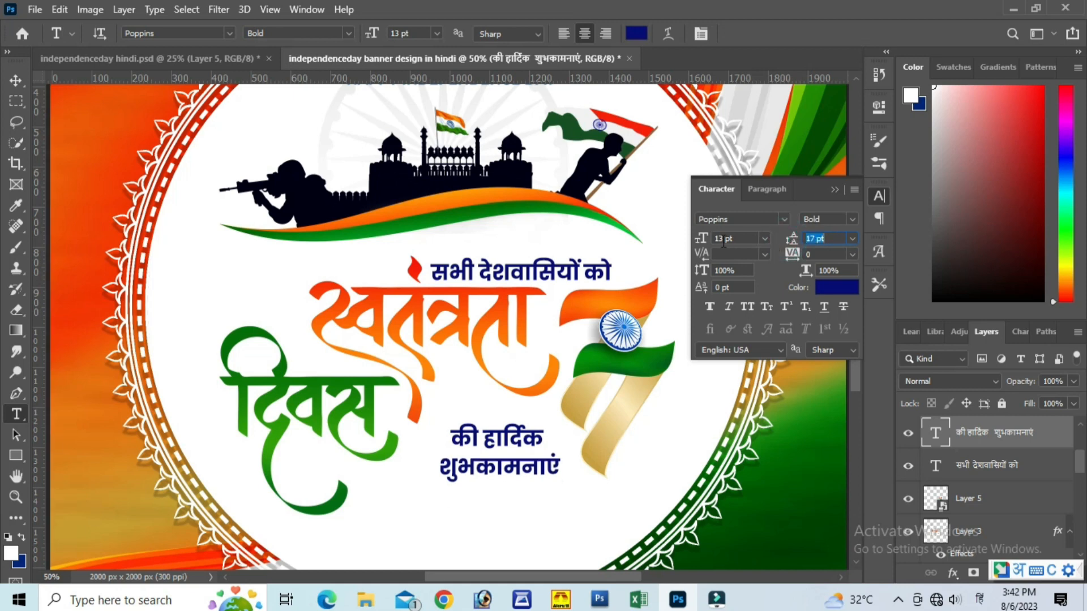
left_click_drag(701, 243, 706, 243)
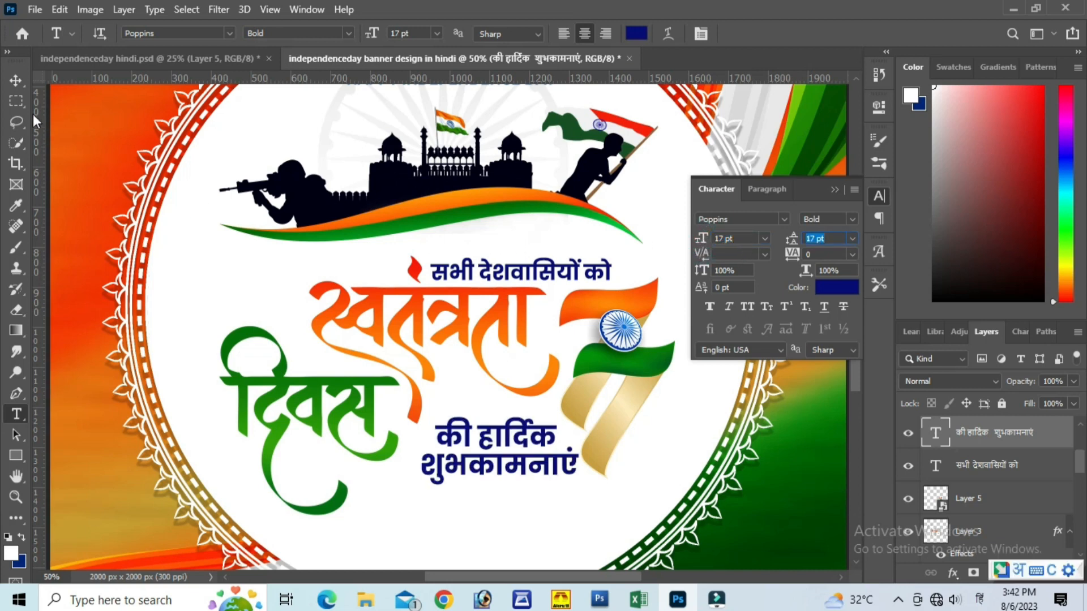
Move the two-line greeting slightly up and left, the tricolour 7 slightly left, and सभी देशवासियों को slightly right and up.
left_click(16, 80)
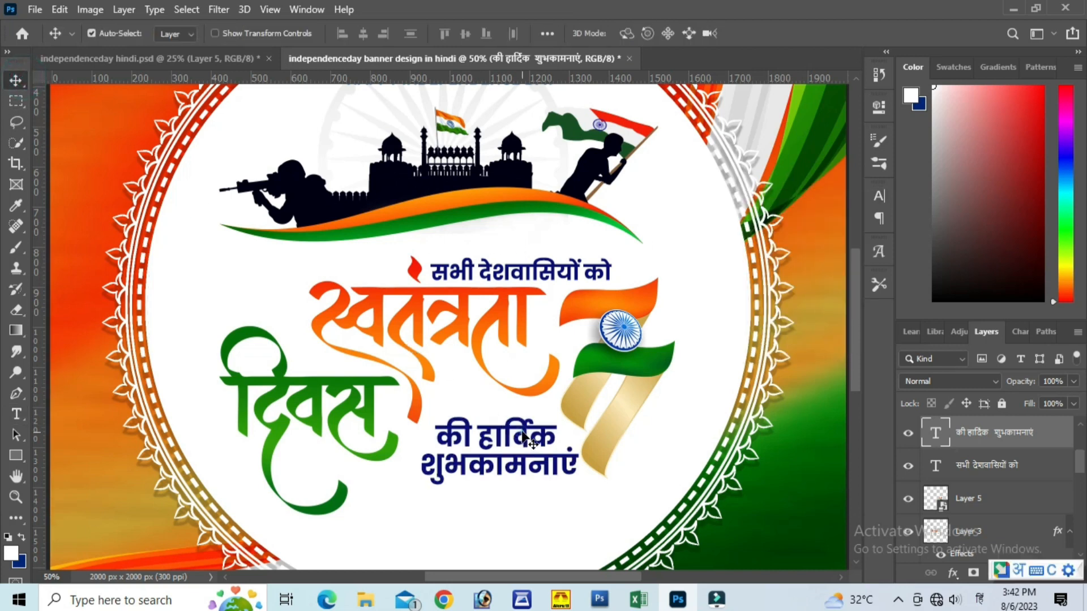
left_click_drag(524, 439, 516, 431)
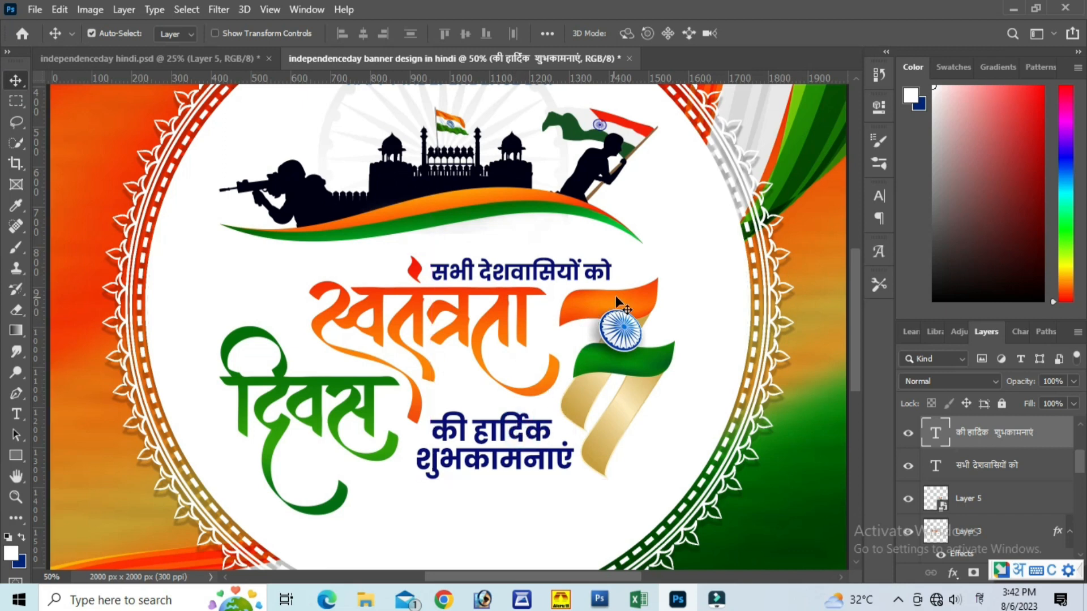
left_click_drag(632, 293, 542, 275)
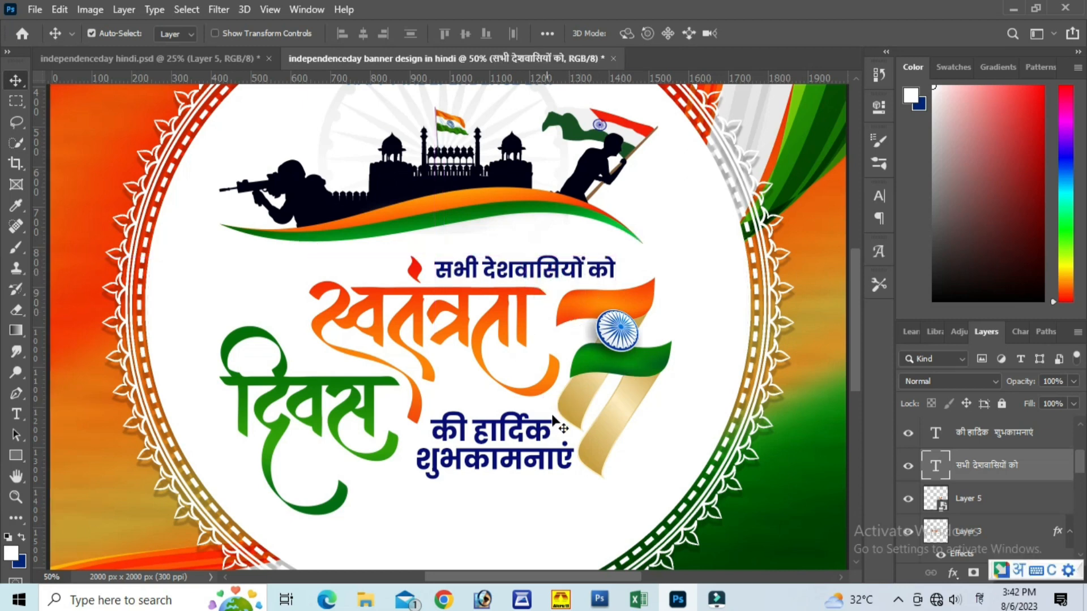
left_click_drag(545, 435, 538, 433)
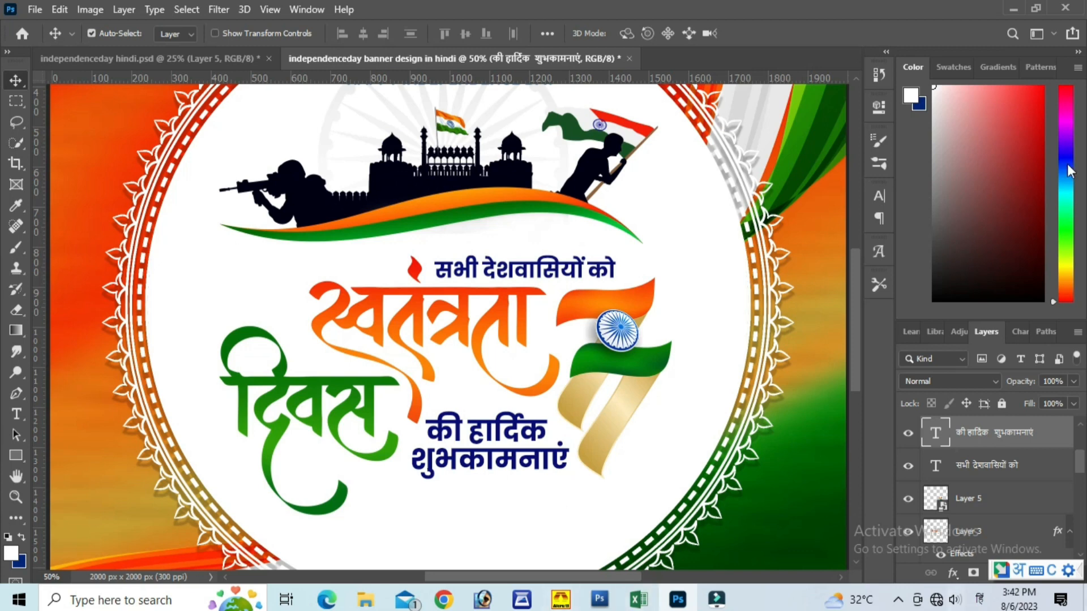
Delete the word शुभकामनाएं from the greeting's second line, keeping की हार्दिक.
left_click(17, 418)
left_click(568, 460)
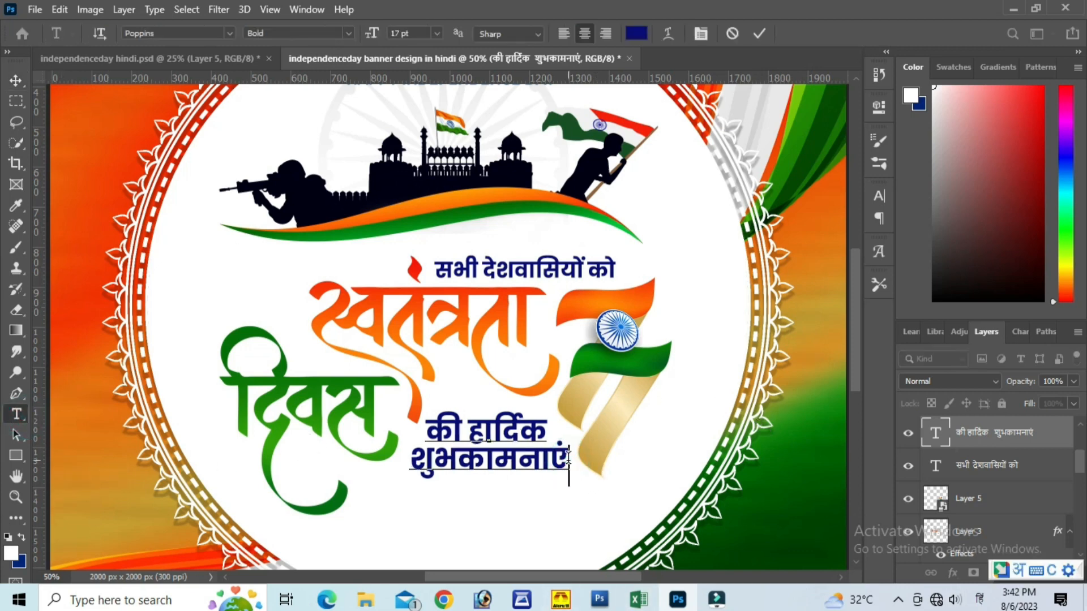
key("BackSpace")
key("BackSpace")
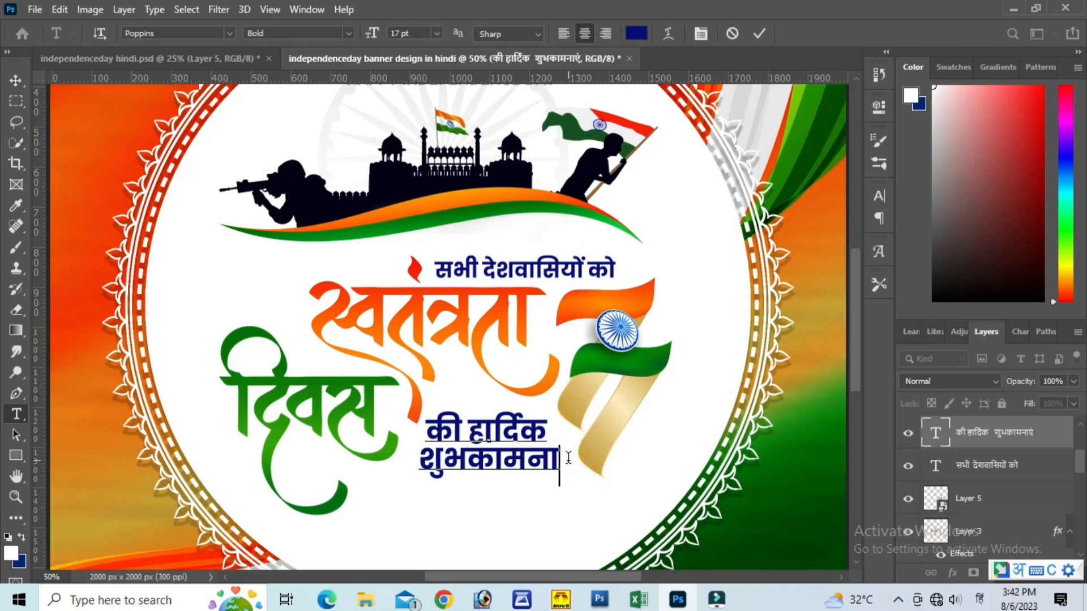
type("en")
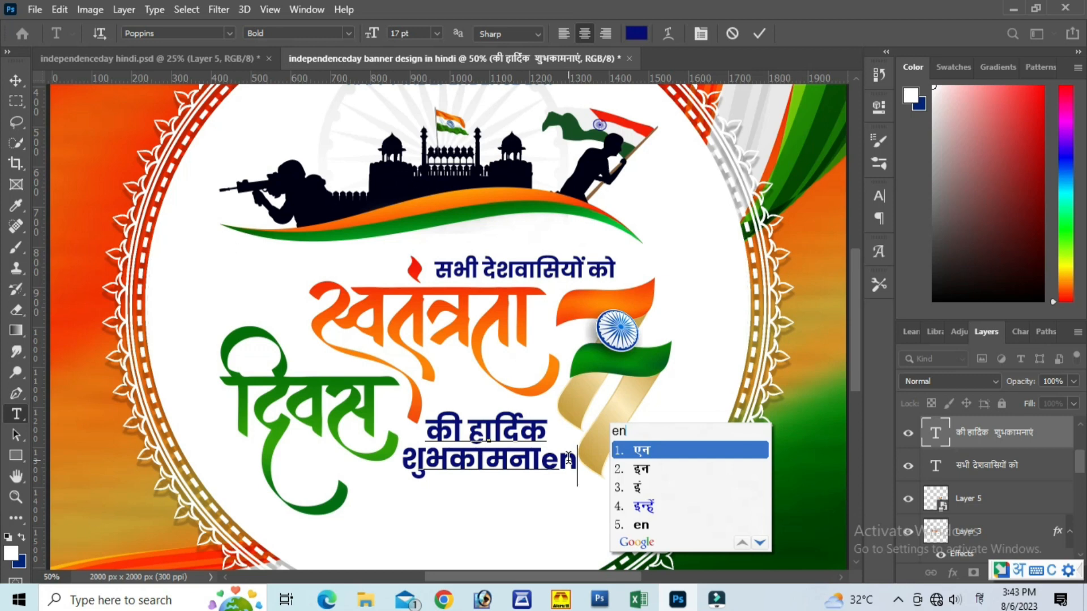
key("BackSpace")
key("BackSpace")
key("BackSpace")
key("BackSpace")
key("BackSpace")
key("BackSpace")
key("BackSpace")
key("BackSpace")
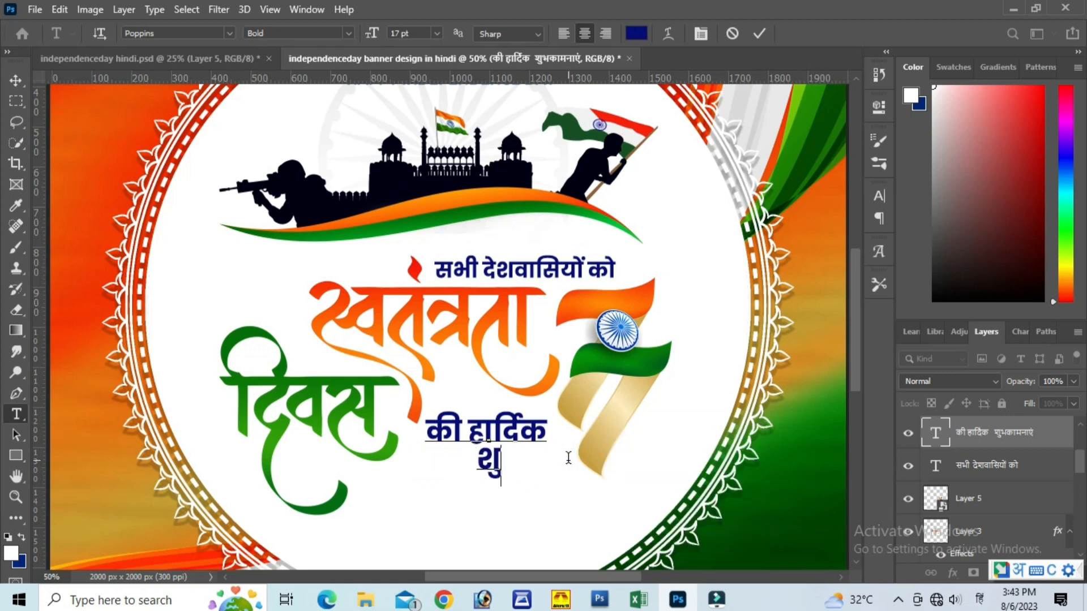
key("BackSpace")
key("BackSpace")
type("S")
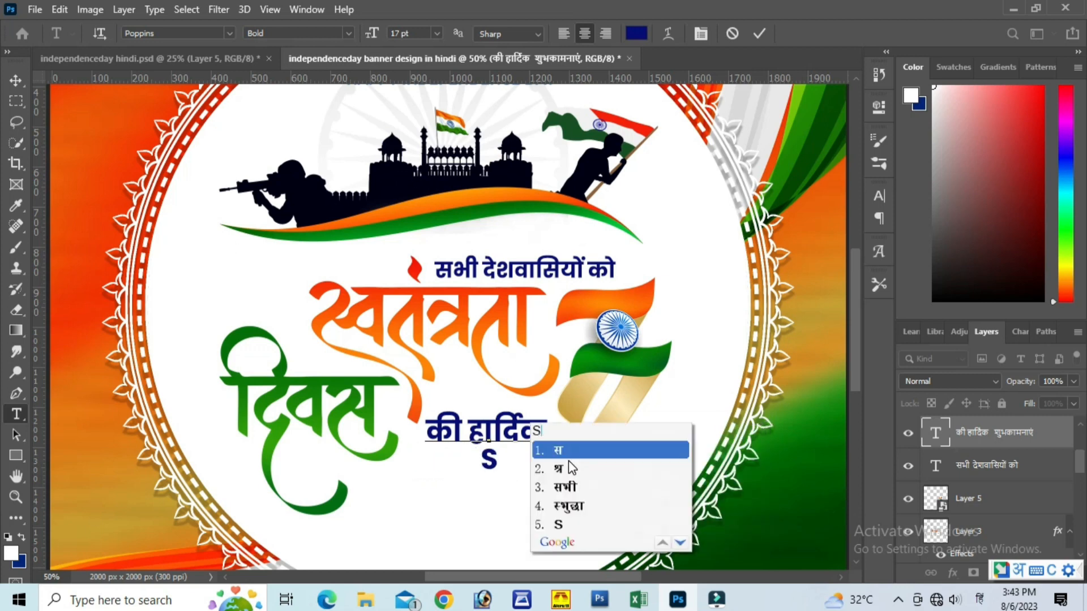
type("ubha")
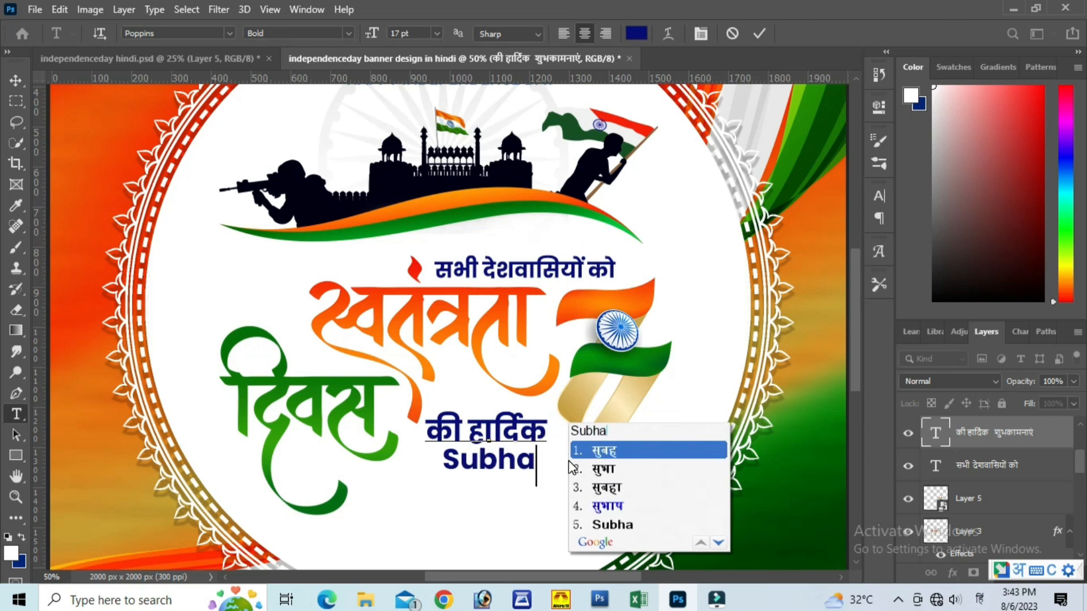
key("BackSpace")
key("BackSpace")
key("BackSpace")
key("BackSpace")
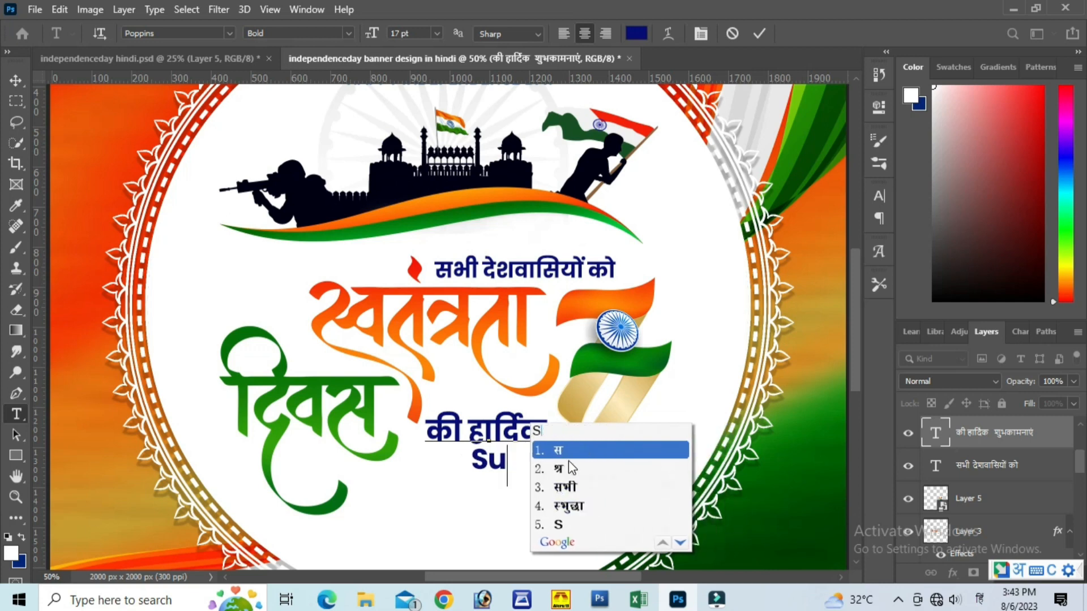
key("BackSpace")
key("BackSpace")
type("su")
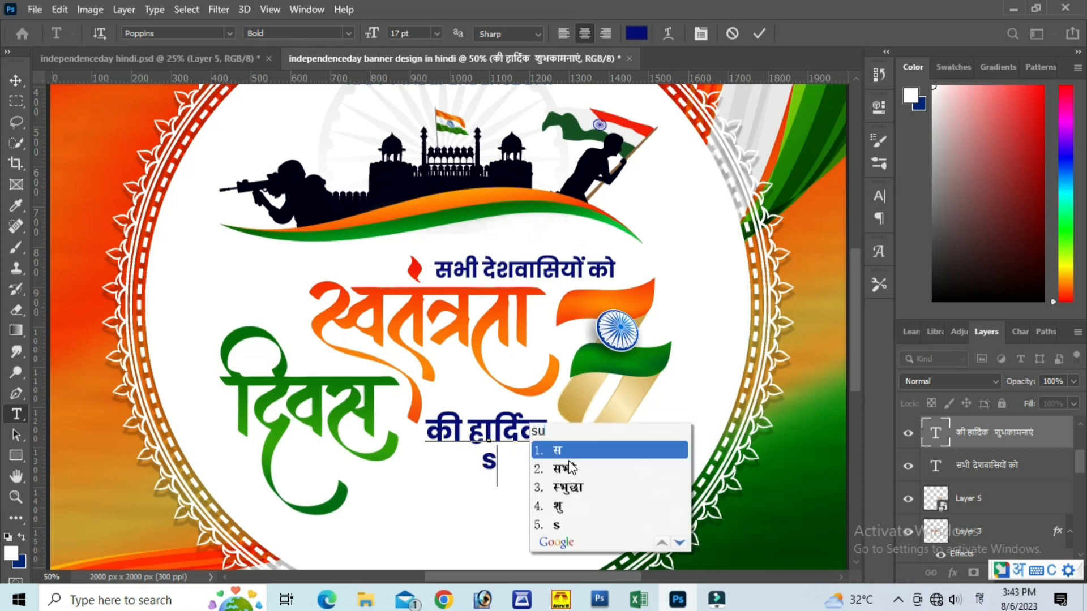
type("bhkana")
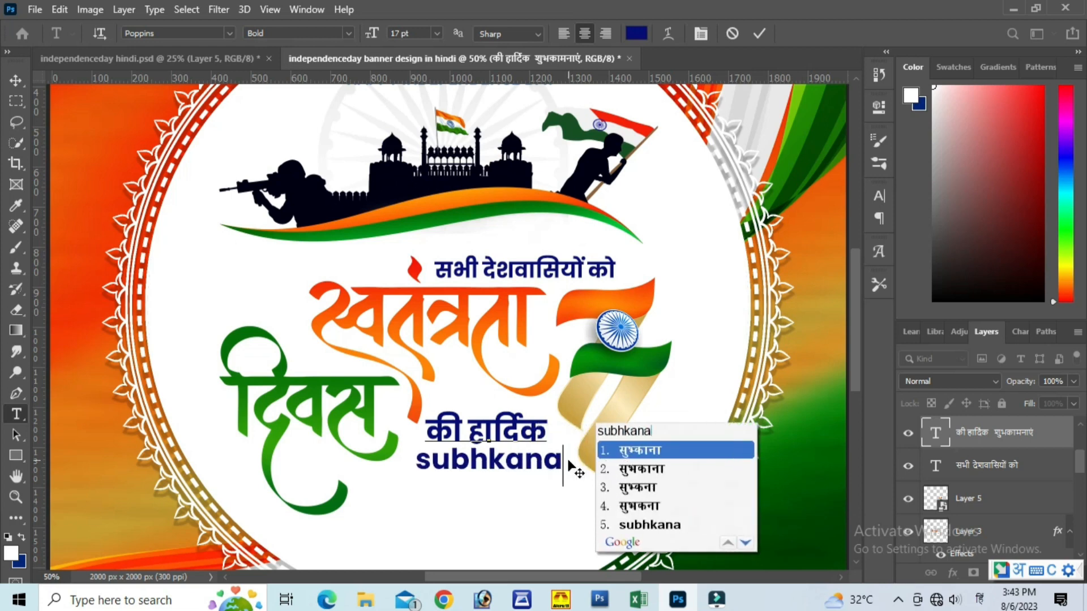
type("e")
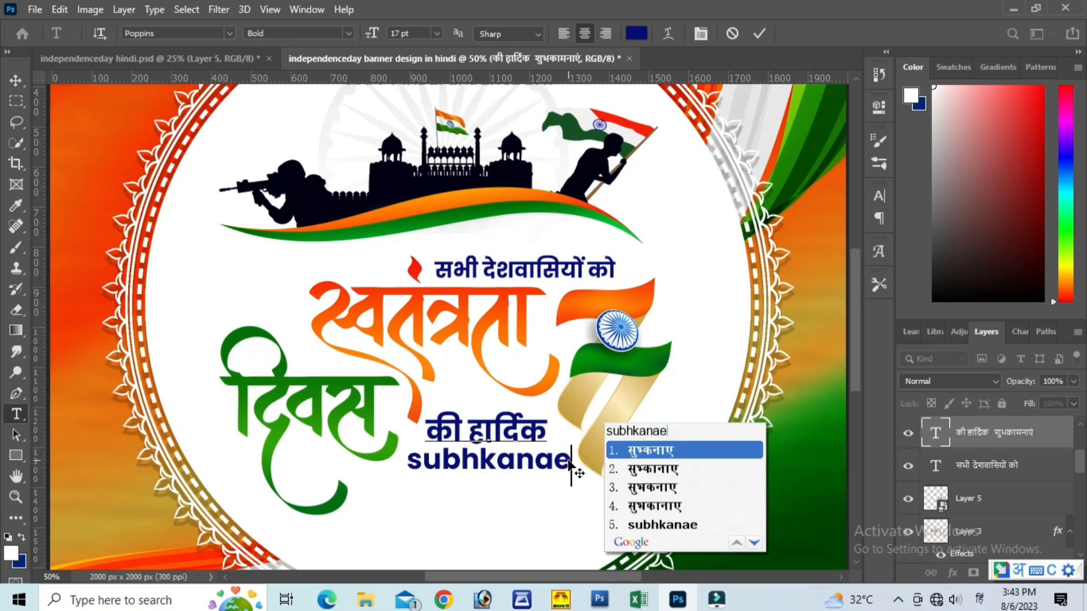
type("n")
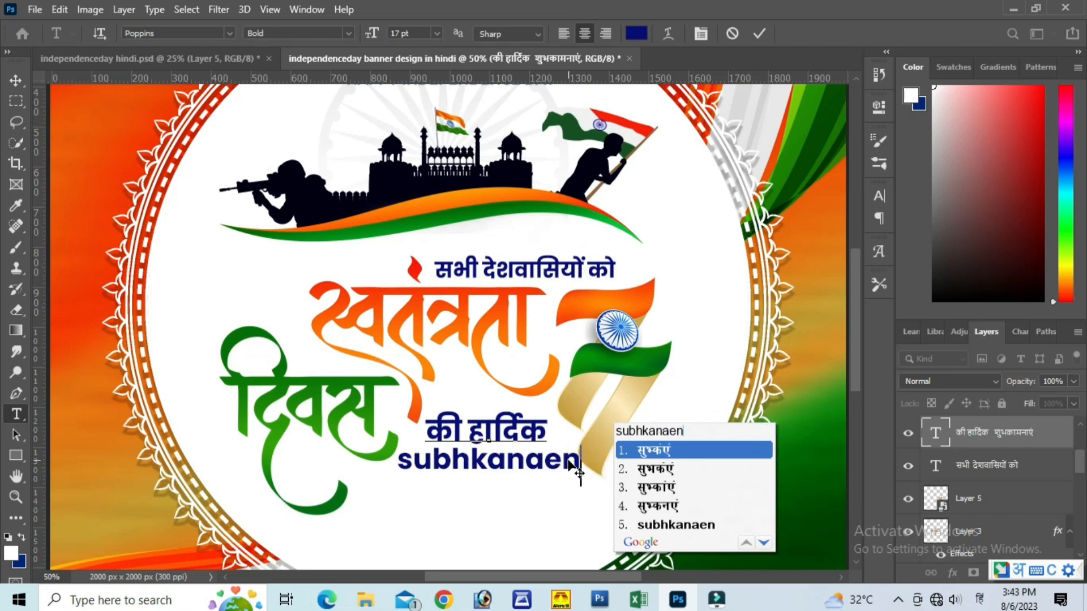
left_click(668, 480)
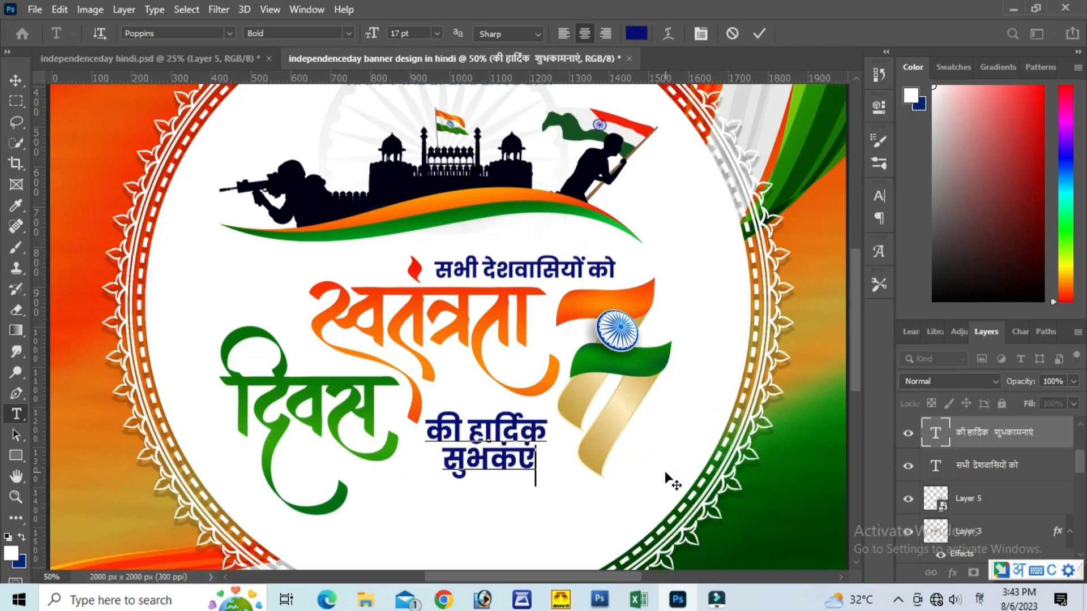
key("BackSpace")
key("BackSpace")
key("BackSpace")
key("BackSpace")
key("BackSpace")
key("BackSpace")
key("BackSpace")
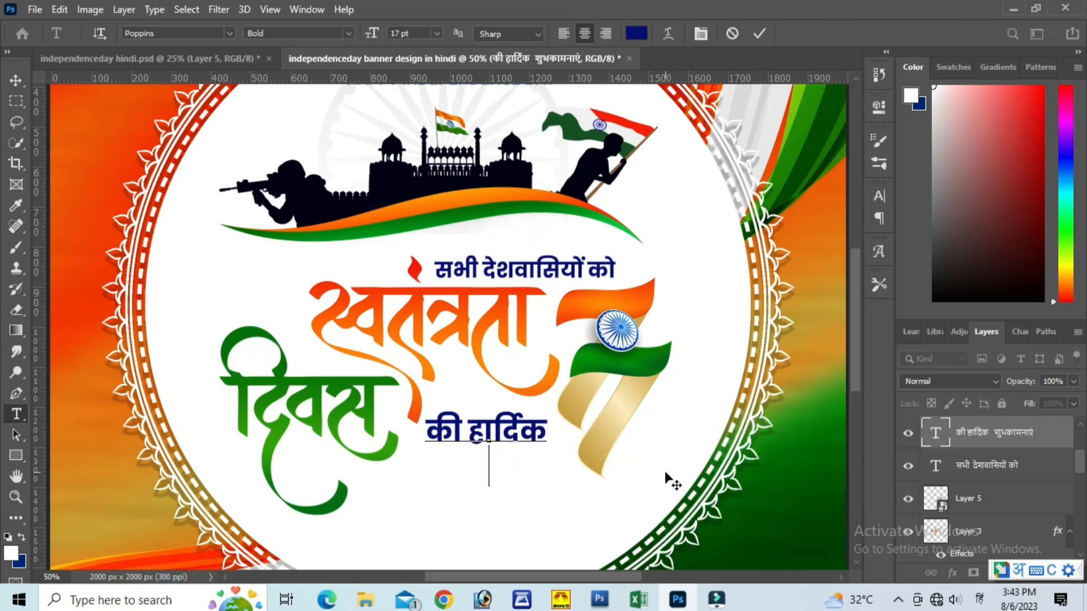
Enter शुभ कामनाएँ as the second line below की हार्दिक and commit the text.
type("s")
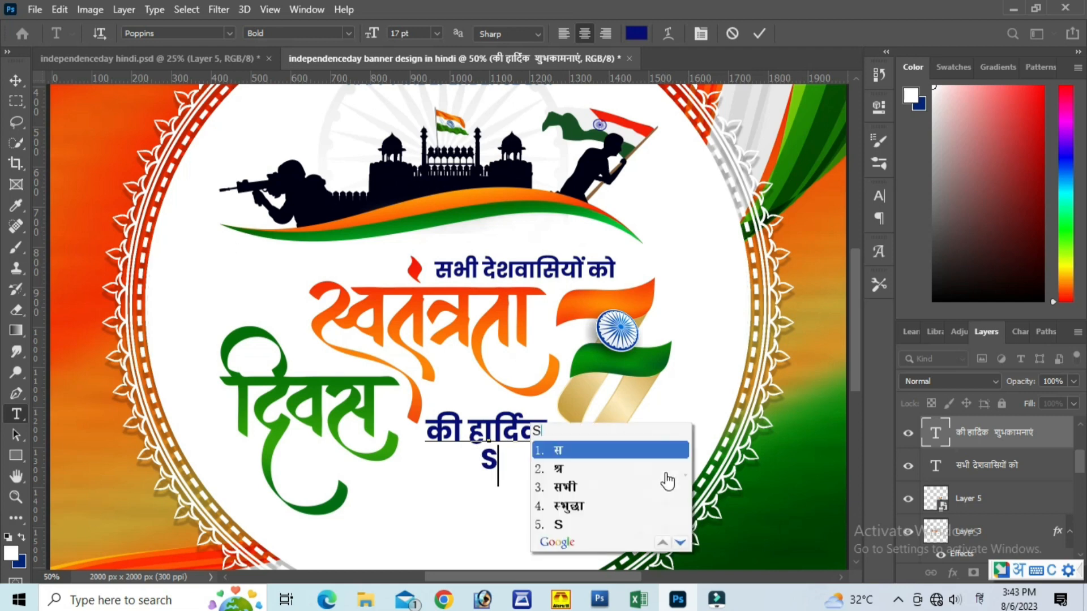
type("hu")
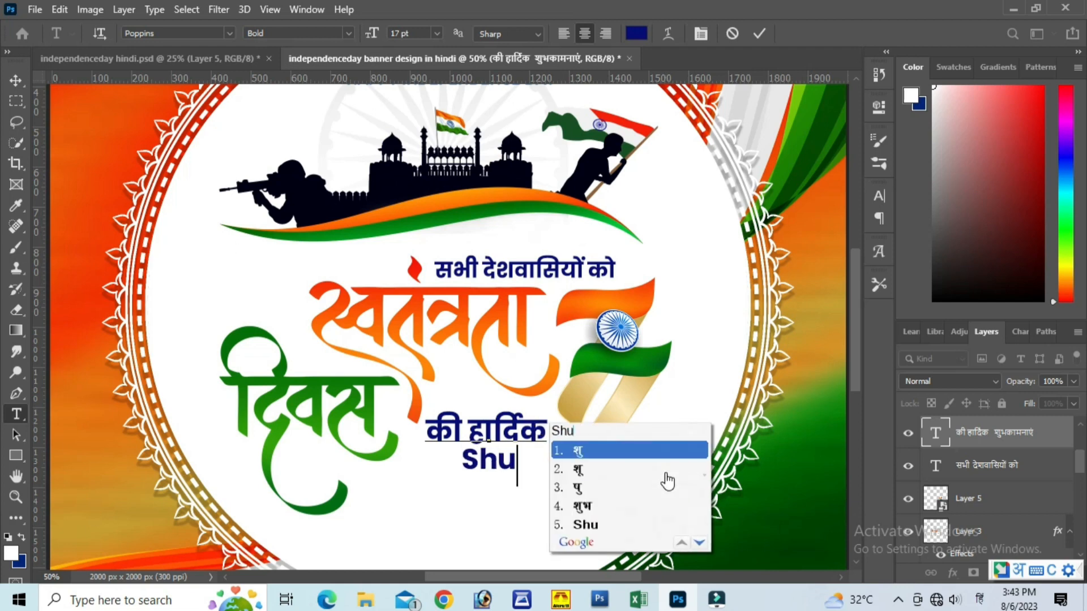
type("bh")
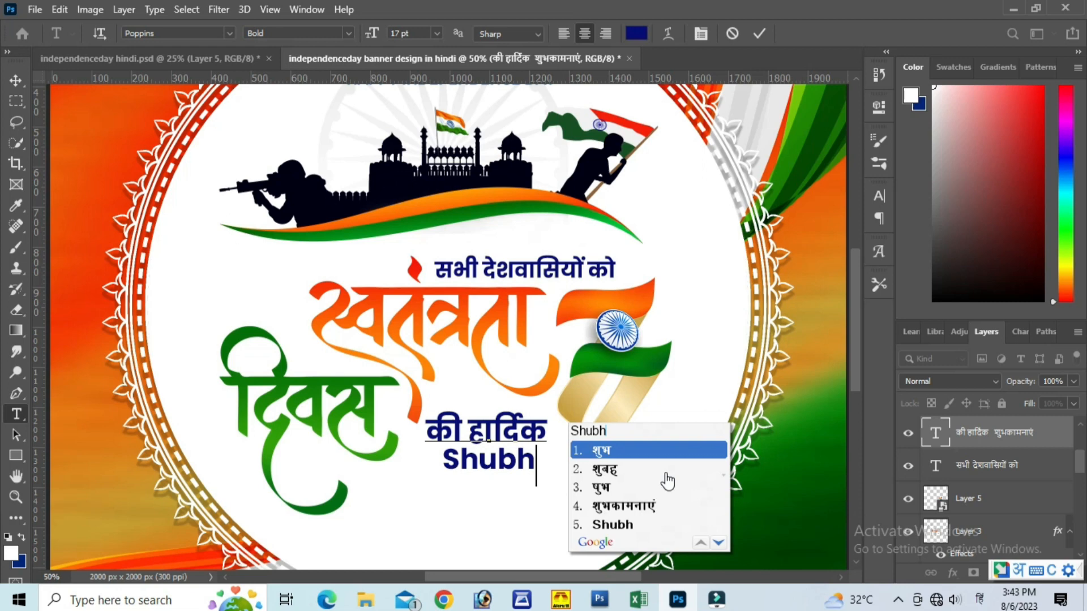
key("space")
type("ka")
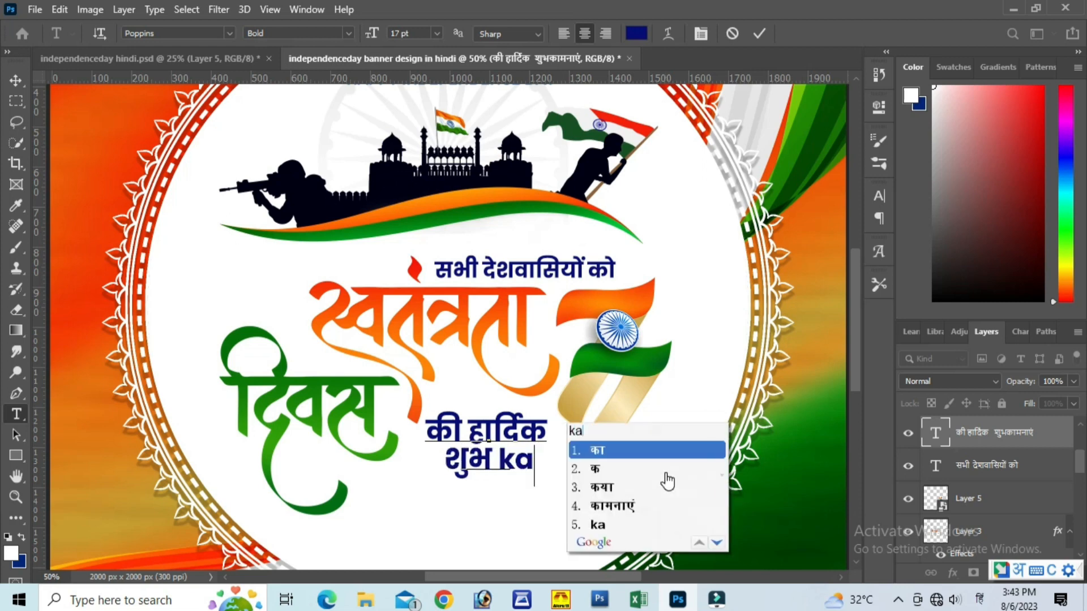
type("mana")
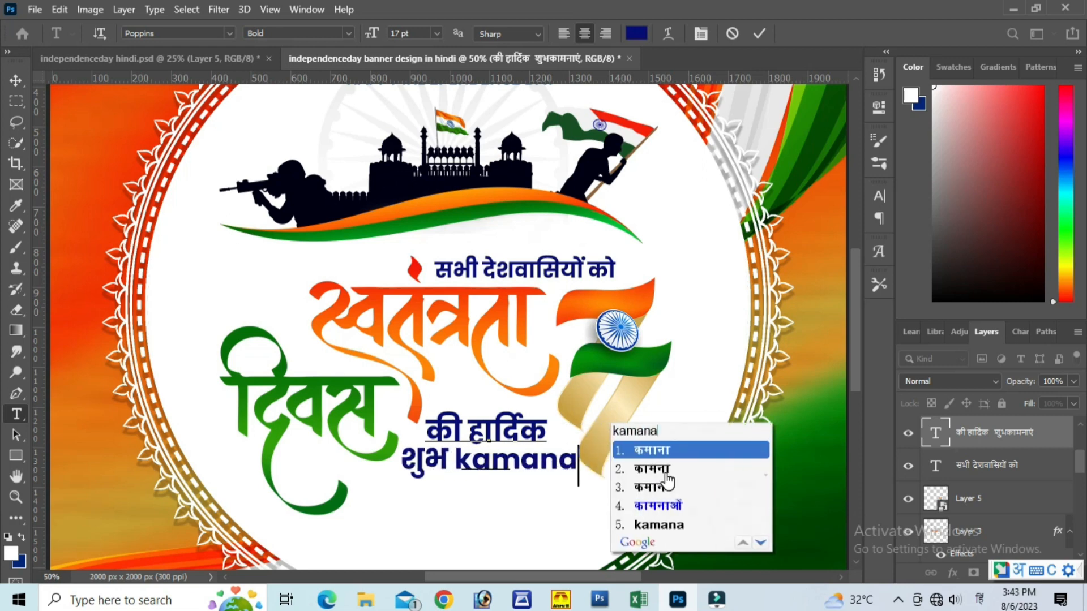
type("e")
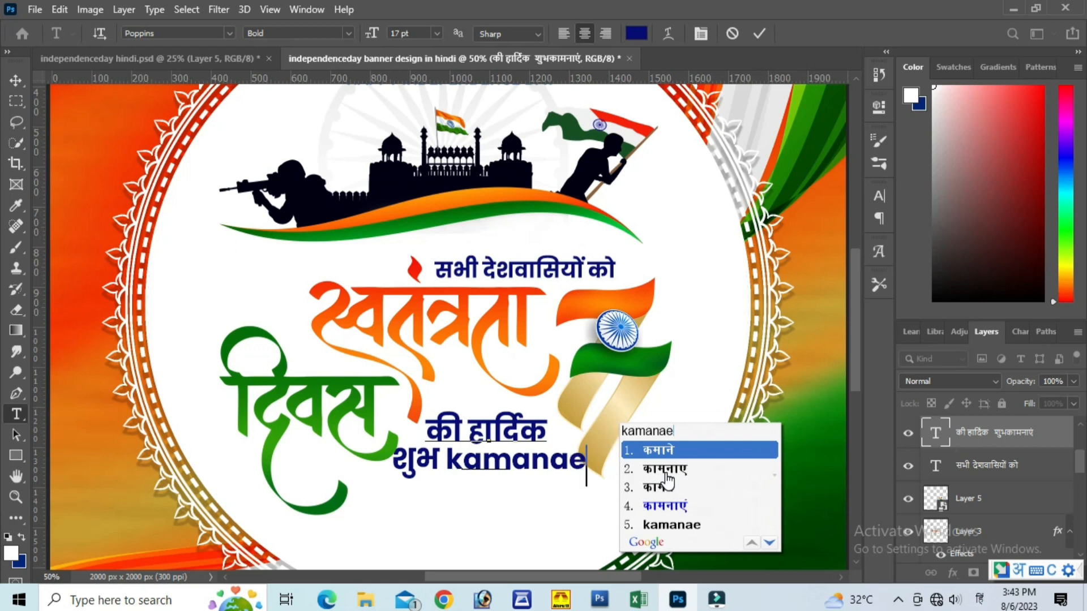
type("N")
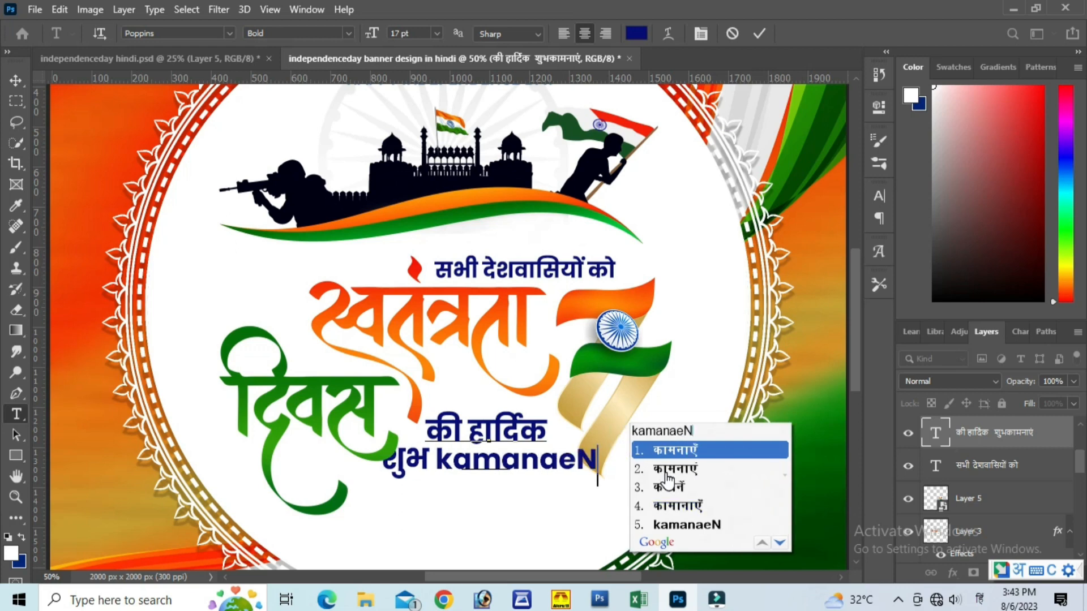
left_click(692, 448)
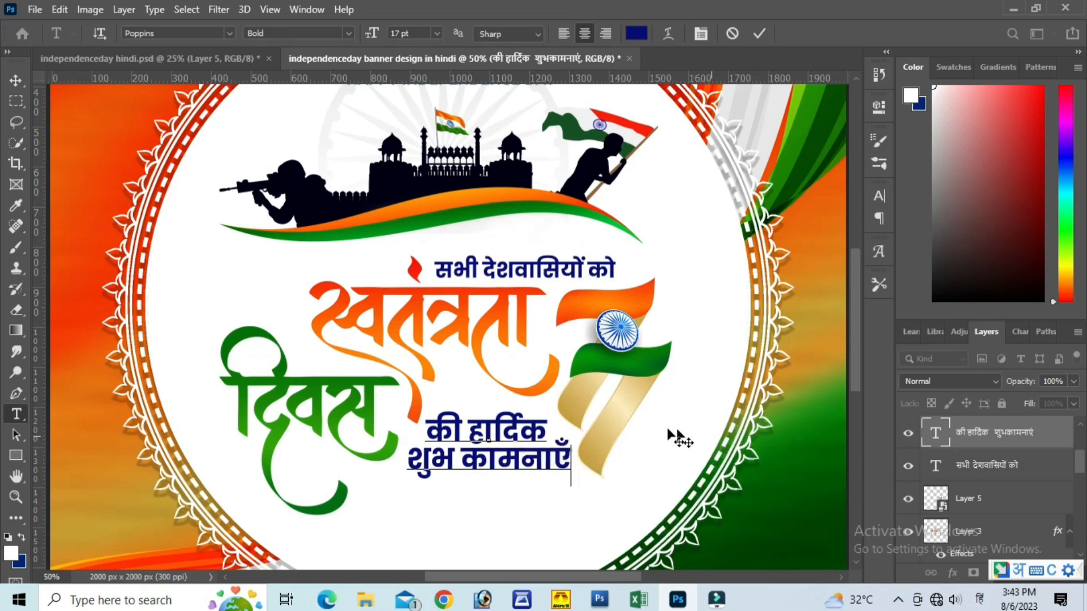
left_click(759, 33)
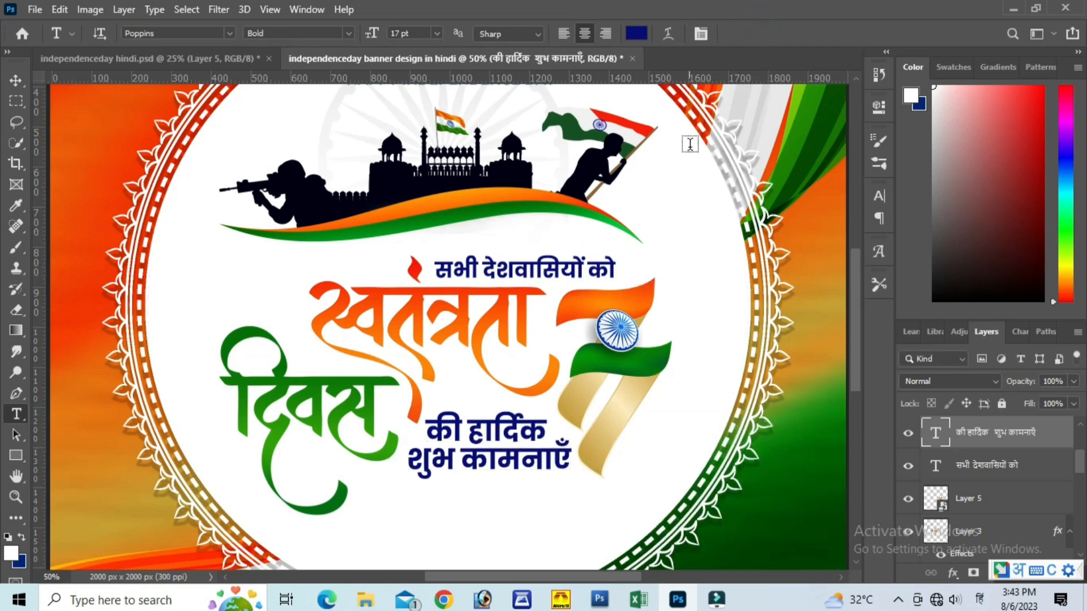
Set the leading of the two-line की हार्दिक greeting to 18 pt.
left_click(703, 34)
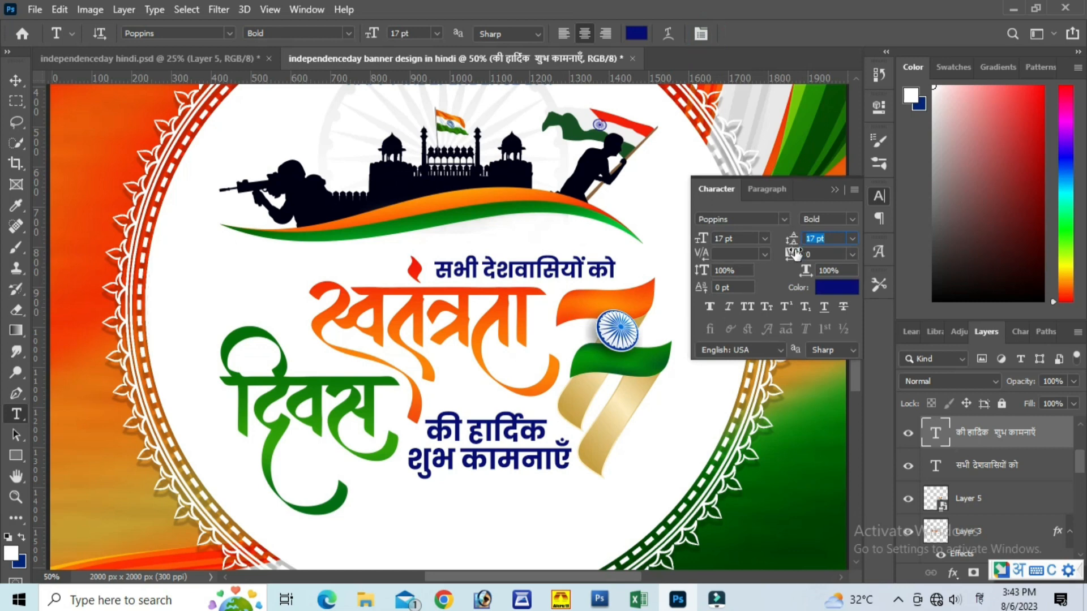
key("Up")
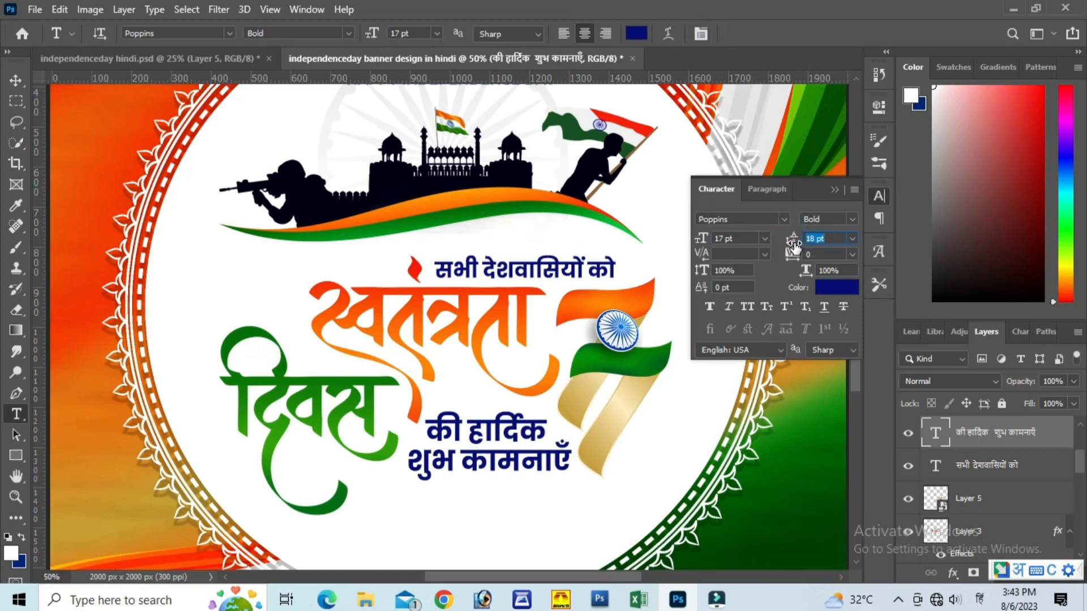
left_click(17, 80)
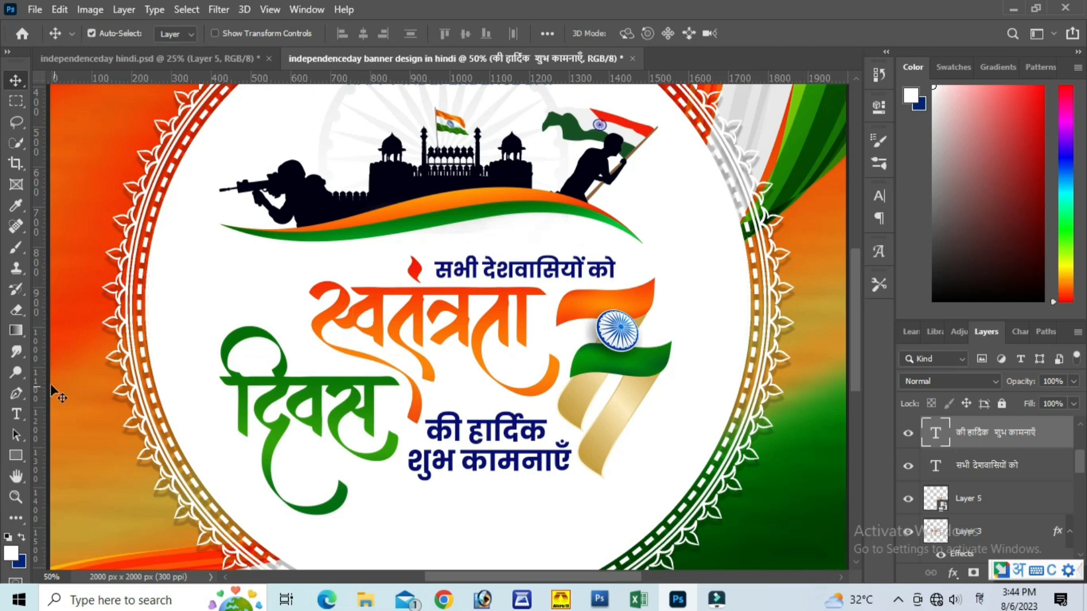
Remove the space between शुभ and कामनाएँ so the second line reads शुभकामनाएँ, and commit the text.
left_click(16, 414)
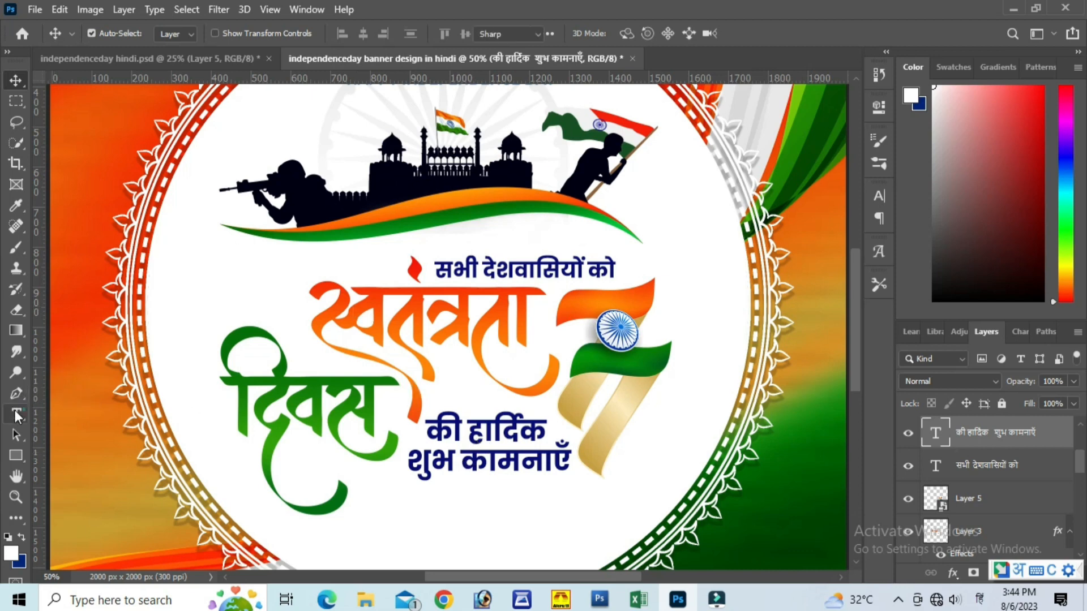
left_click(463, 462)
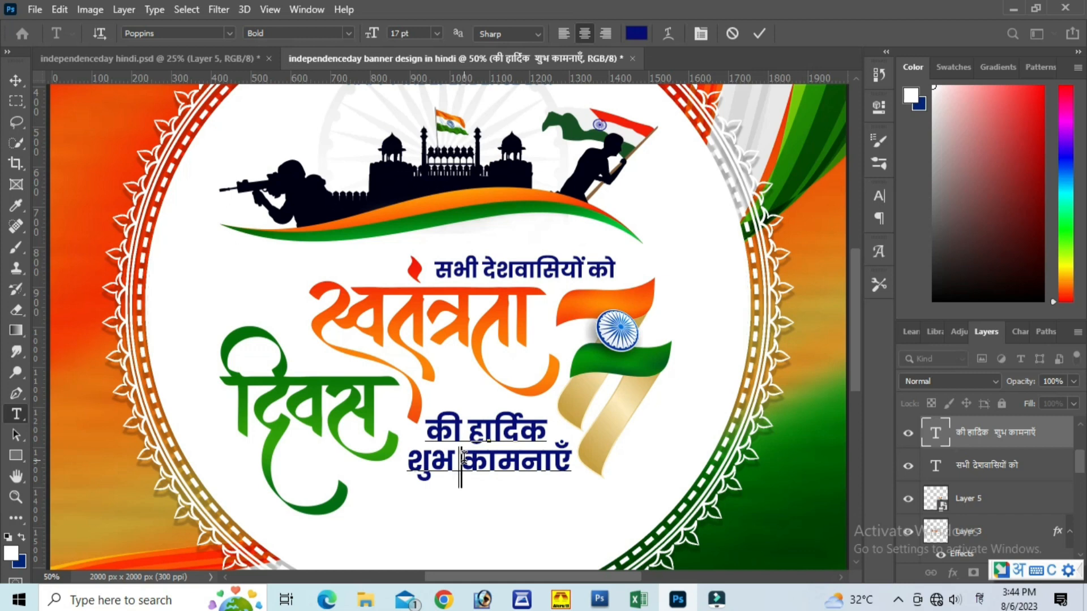
key("BackSpace")
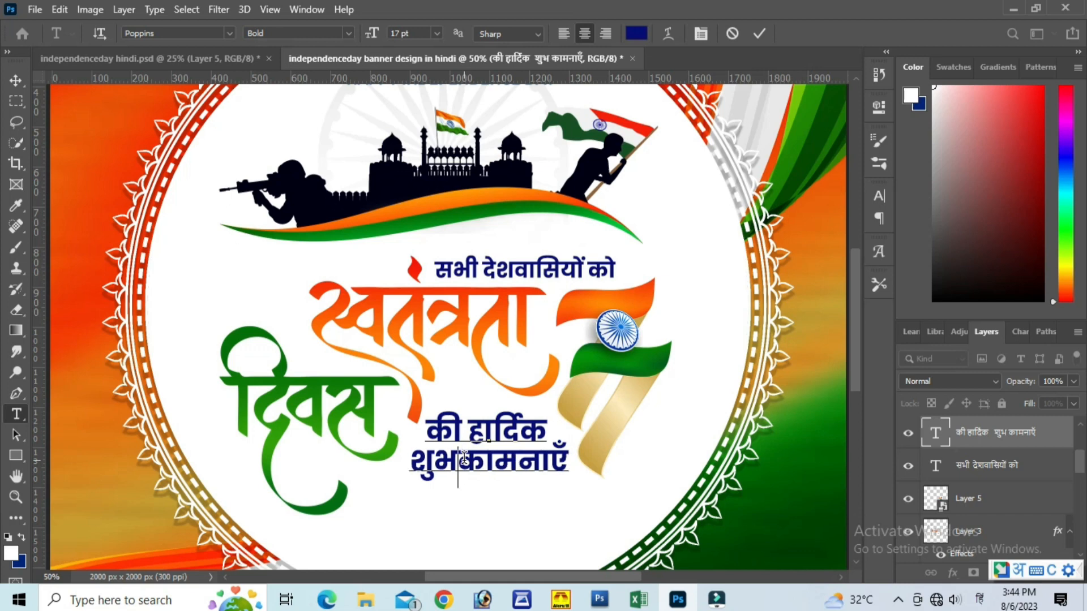
left_click(759, 35)
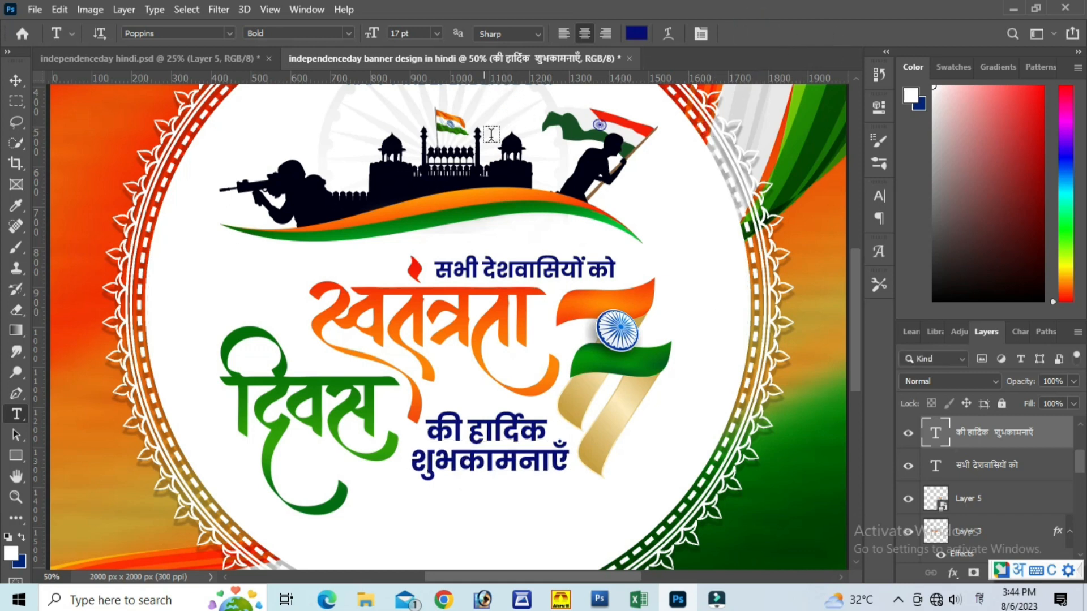
Copy the fighter jets with tricolour trails from independenceday hindi.psd into the banner, placing them just right of the tricolour 7.
key("ctrl+0")
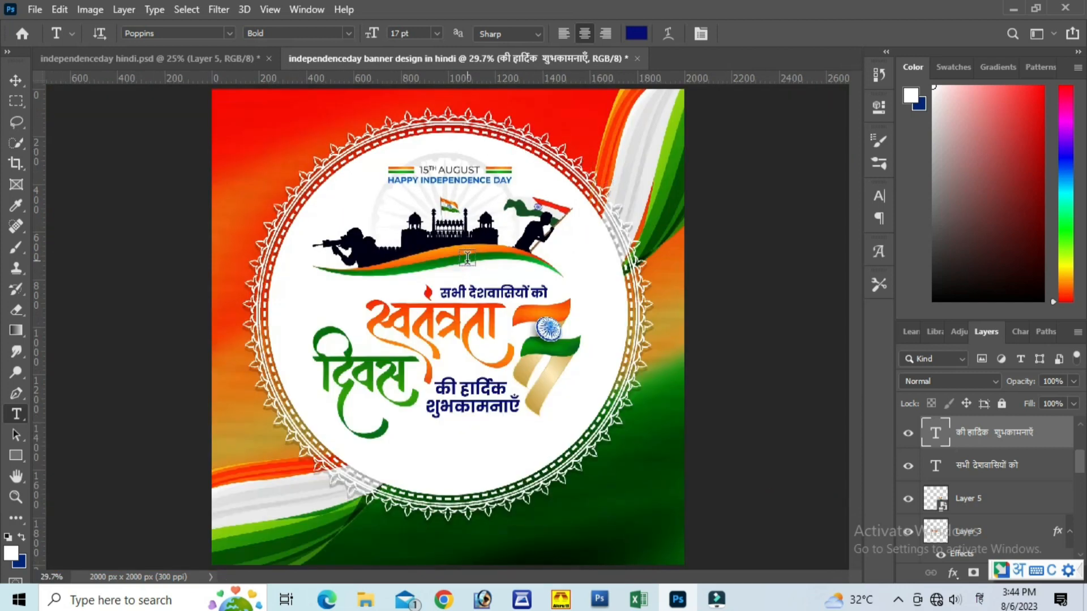
left_click(191, 56)
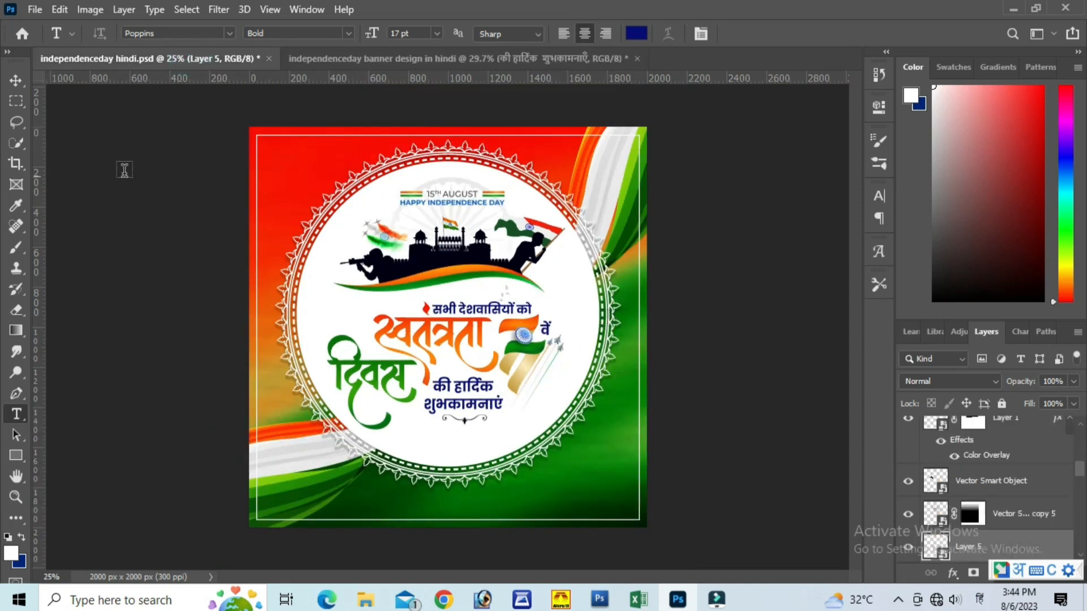
left_click(16, 81)
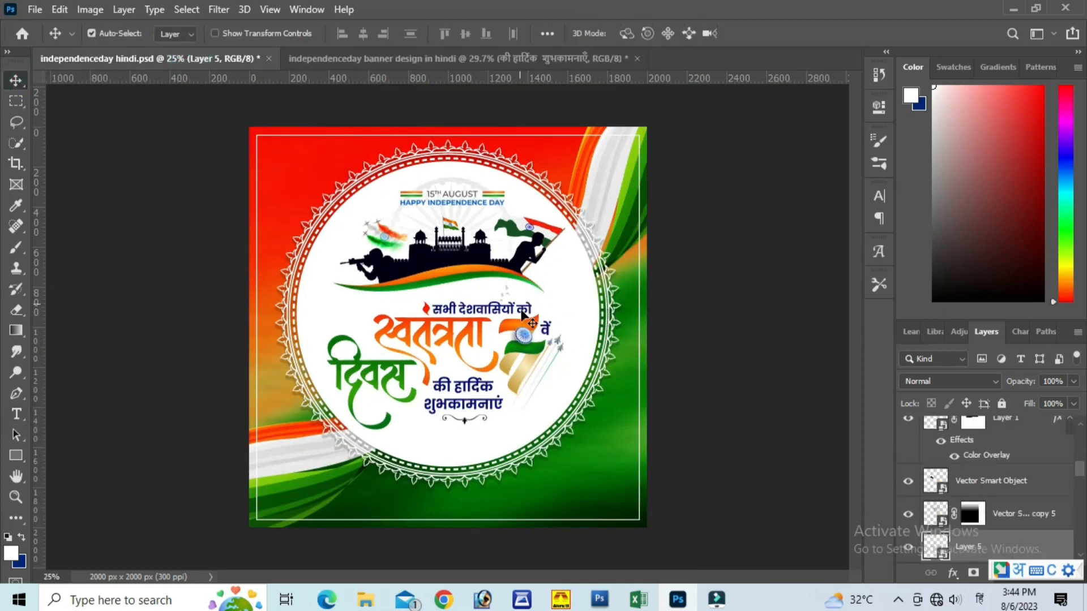
left_click_drag(558, 347, 600, 341)
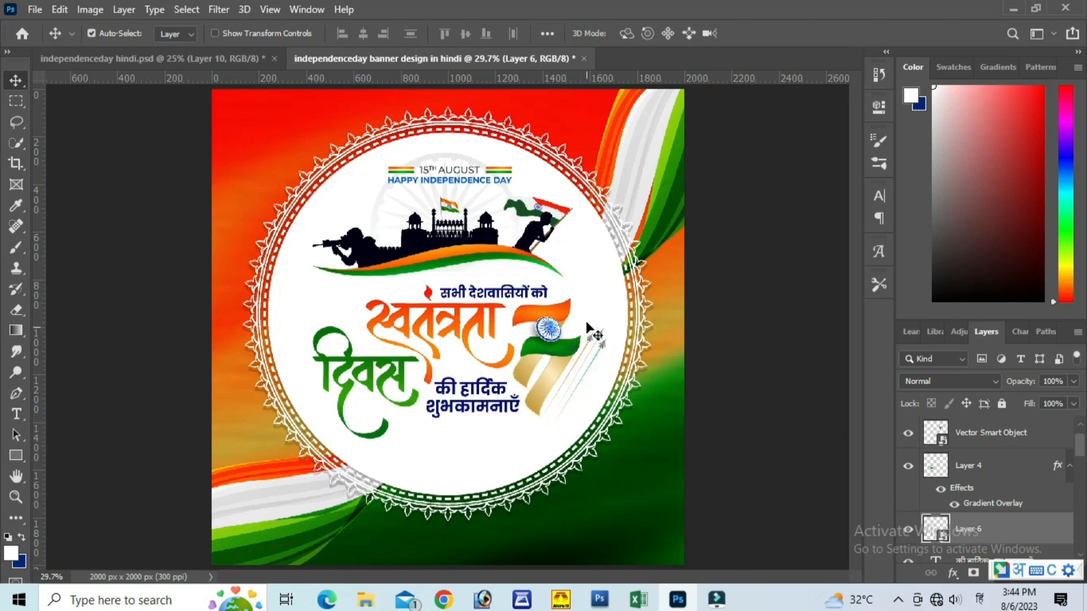
Copy the small curled ornament from independenceday hindi.psd into the banner, placing it centred below शुभकामनाएँ.
left_click(247, 59)
left_click_drag(464, 425, 329, 62)
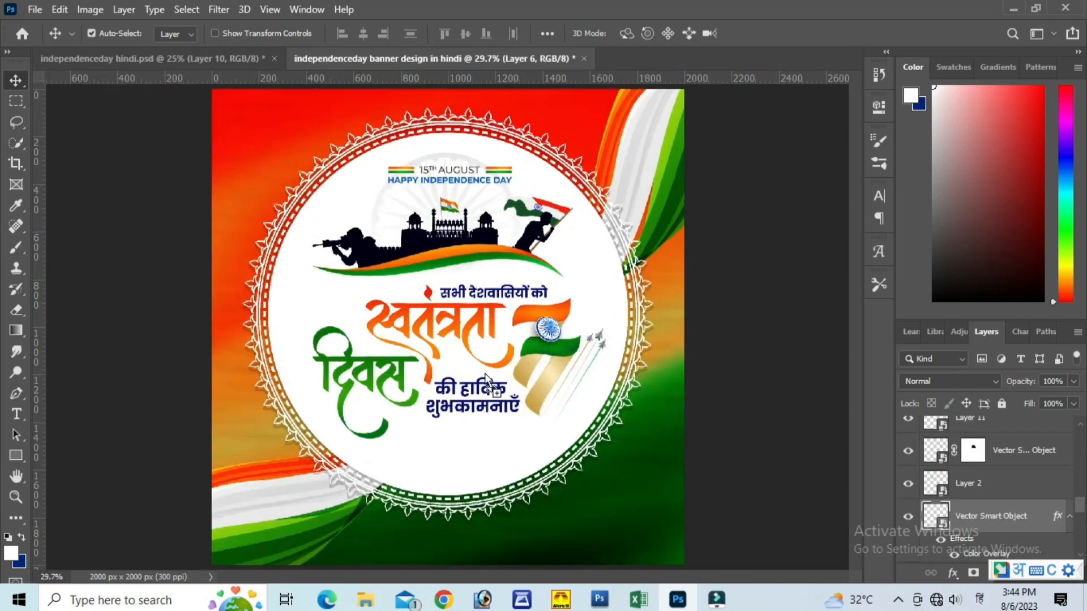
left_click_drag(466, 420, 473, 437)
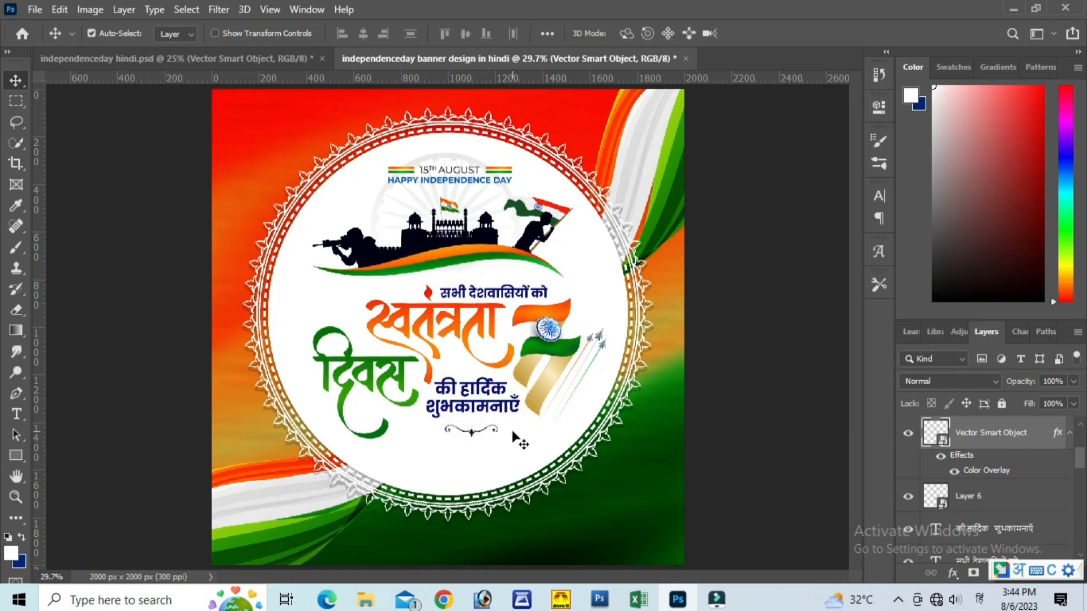
Scale the ornament below शुभकामनाएँ up to about 15.48% and move it closer beneath the text.
key("ctrl+plus")
key("ctrl+plus")
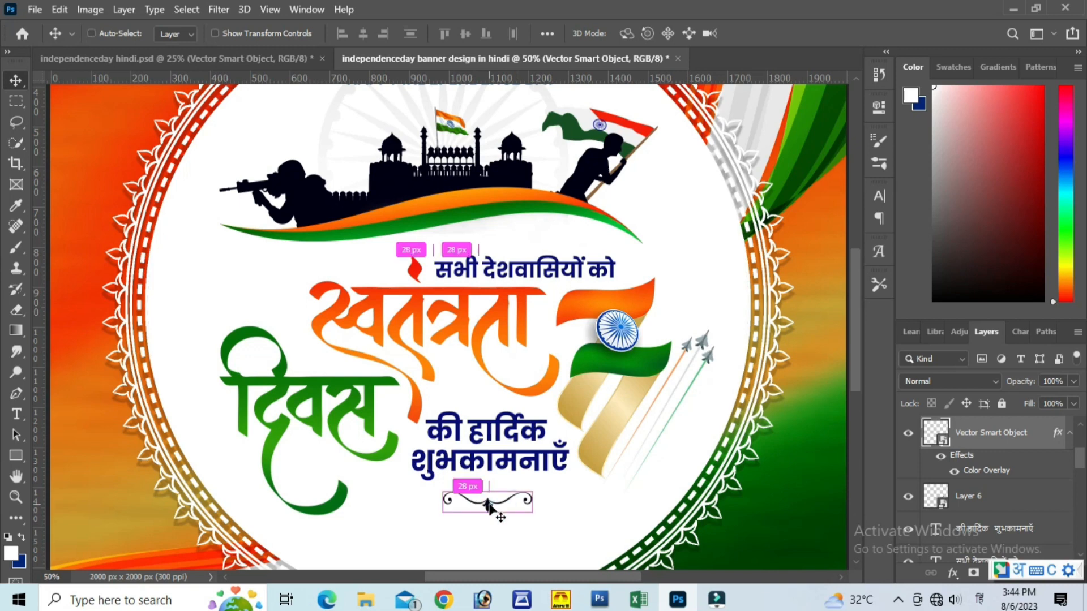
key("ctrl+t")
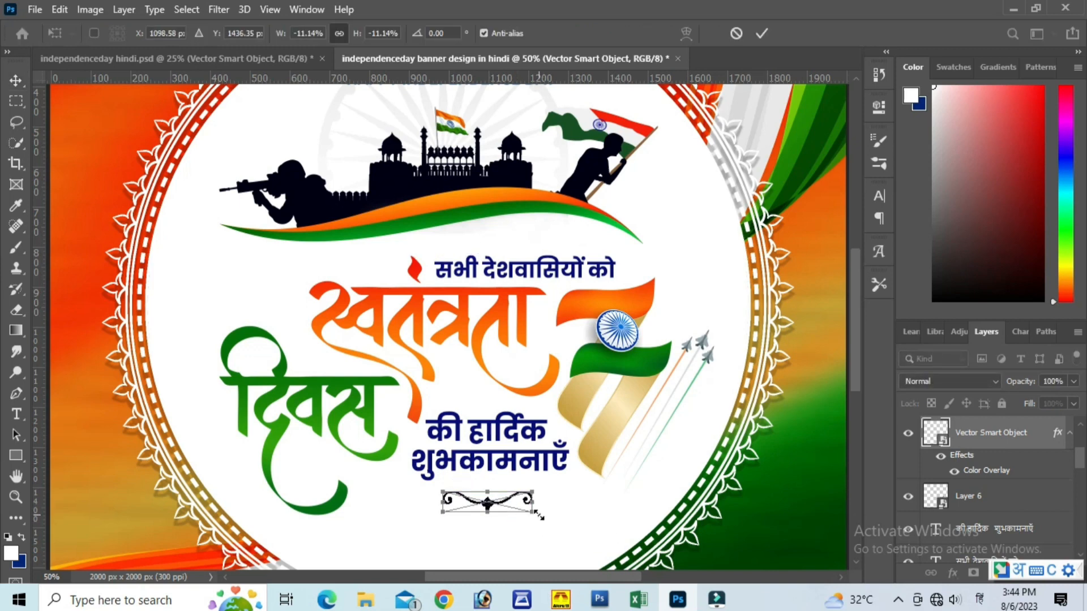
mouse_move(538, 516)
left_mouse_down()
mouse_move(568, 534)
mouse_move(523, 502)
left_mouse_up()
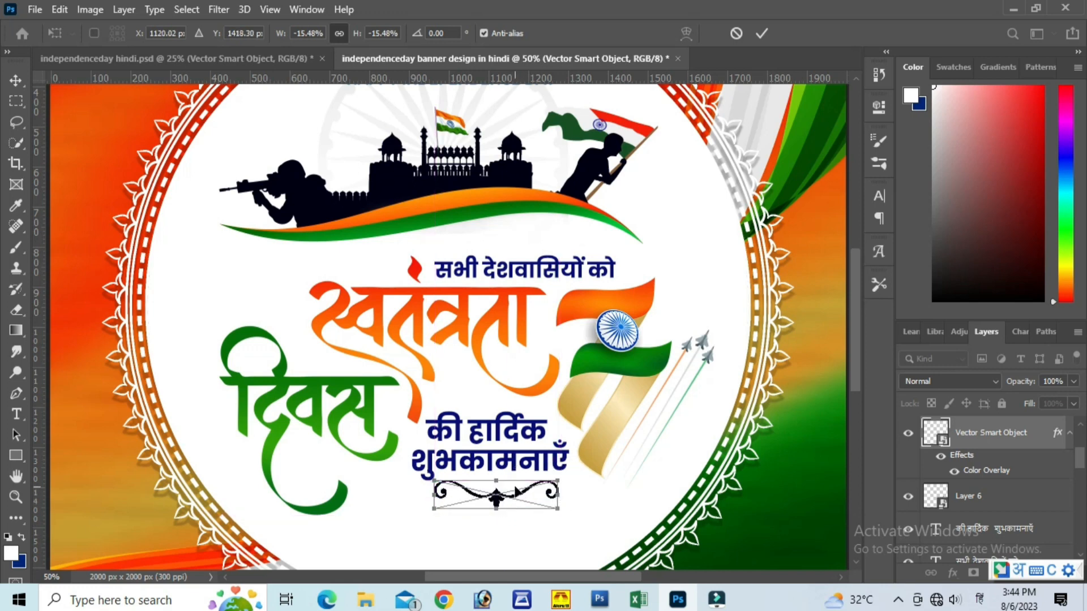
Flip the ornament below शुभकामनाएँ horizontally, rotate it 180° and back again, and commit the transform.
right_click(517, 491)
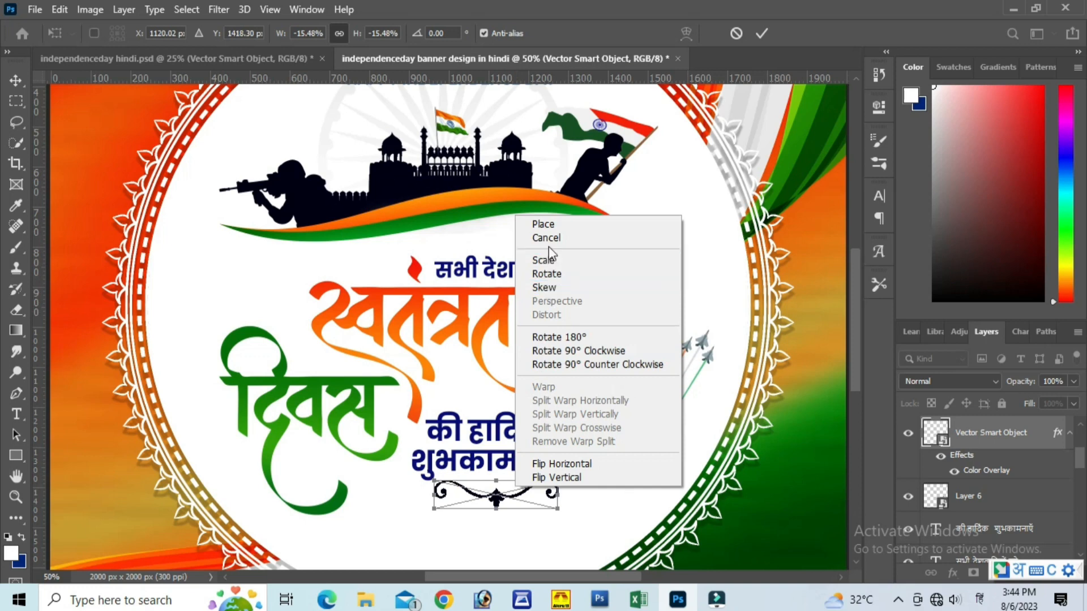
left_click(573, 464)
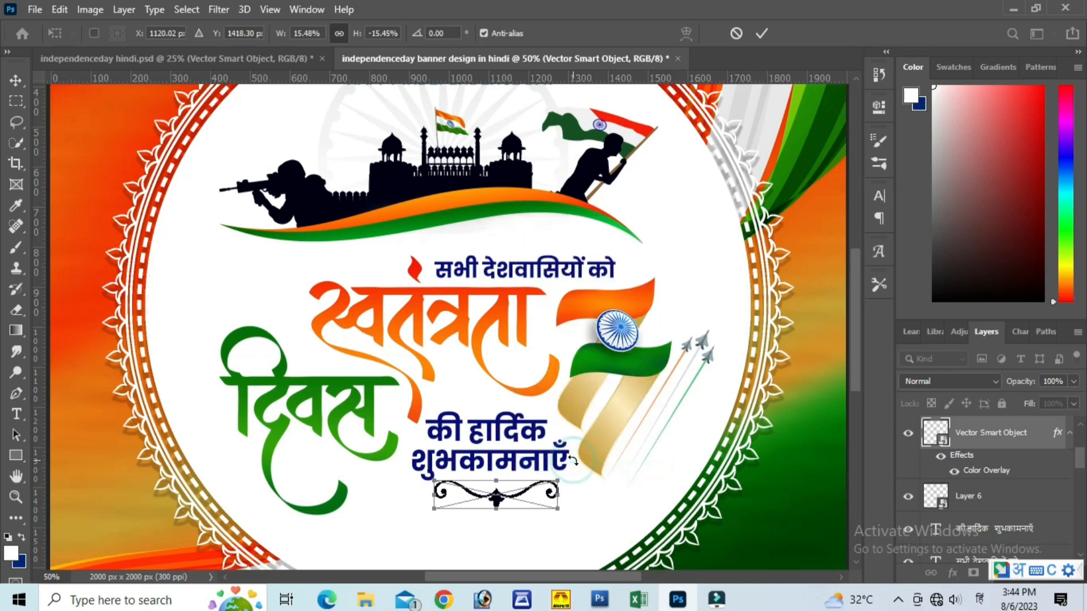
right_click(534, 490)
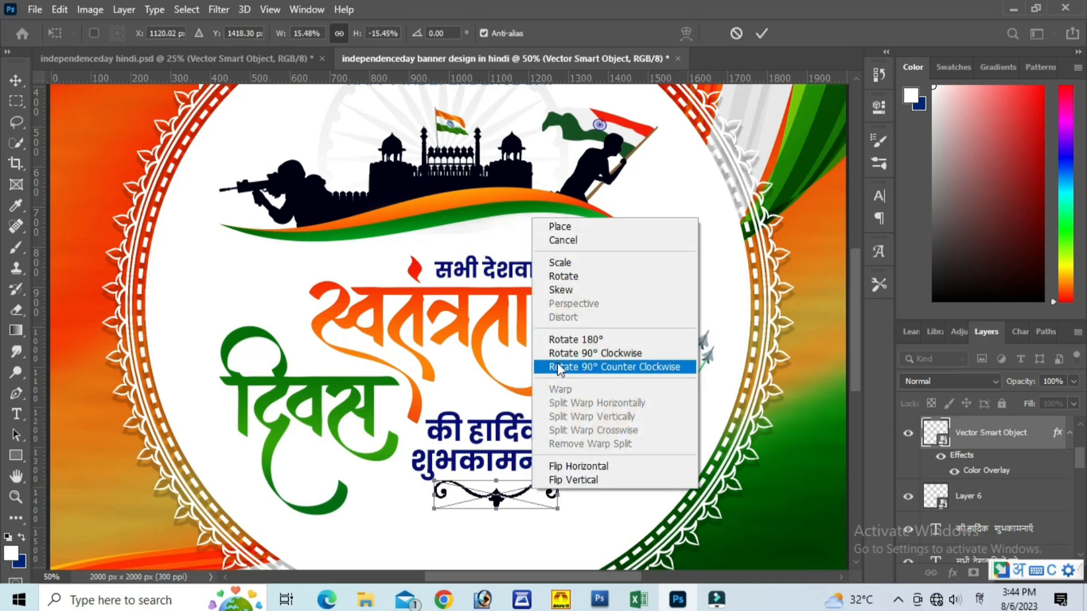
left_click(562, 338)
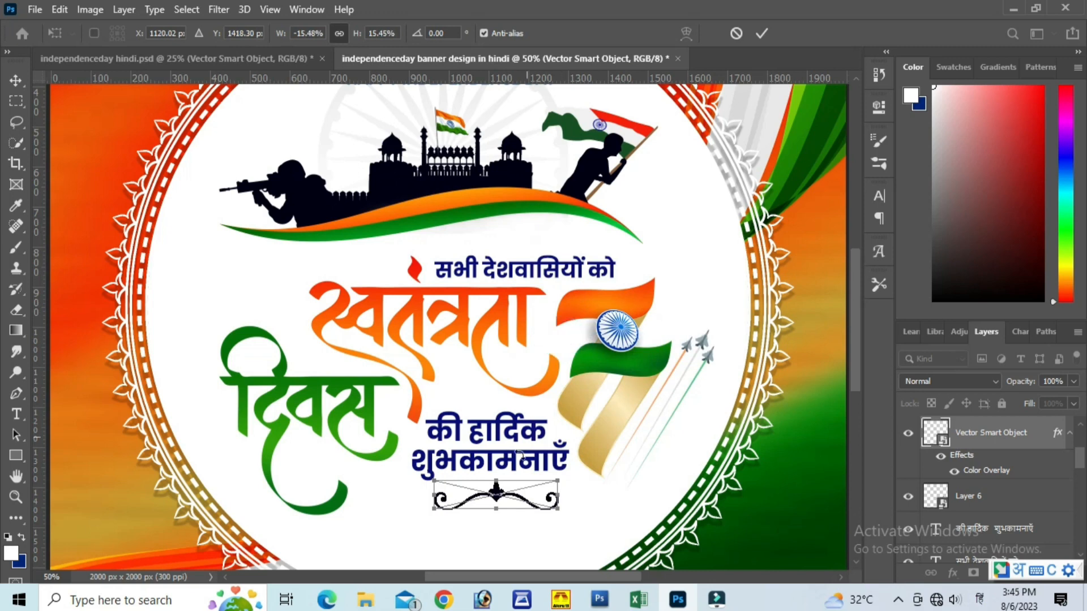
right_click(515, 491)
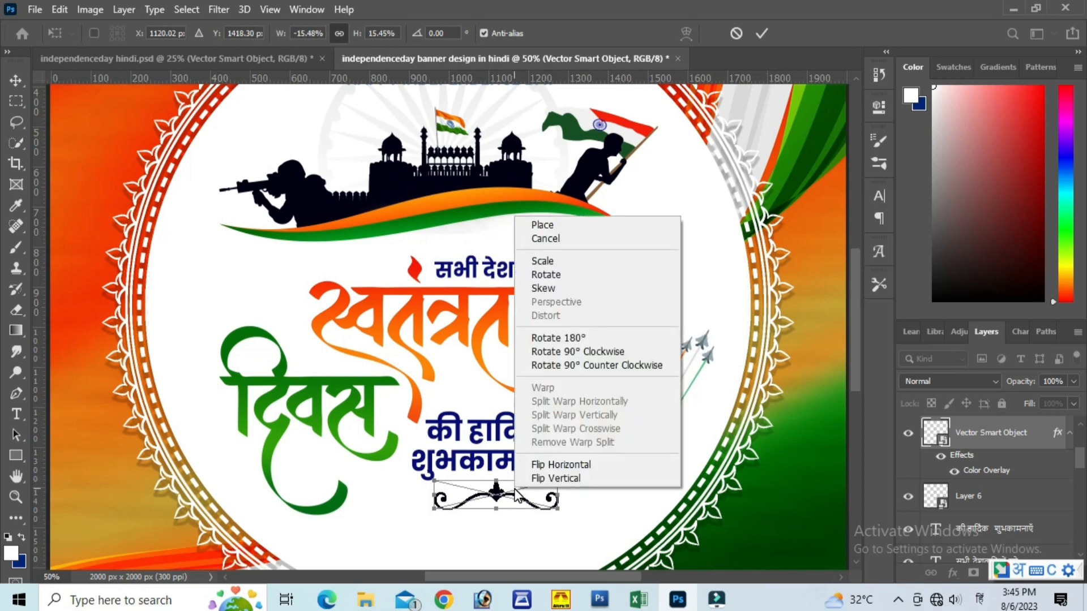
left_click(550, 340)
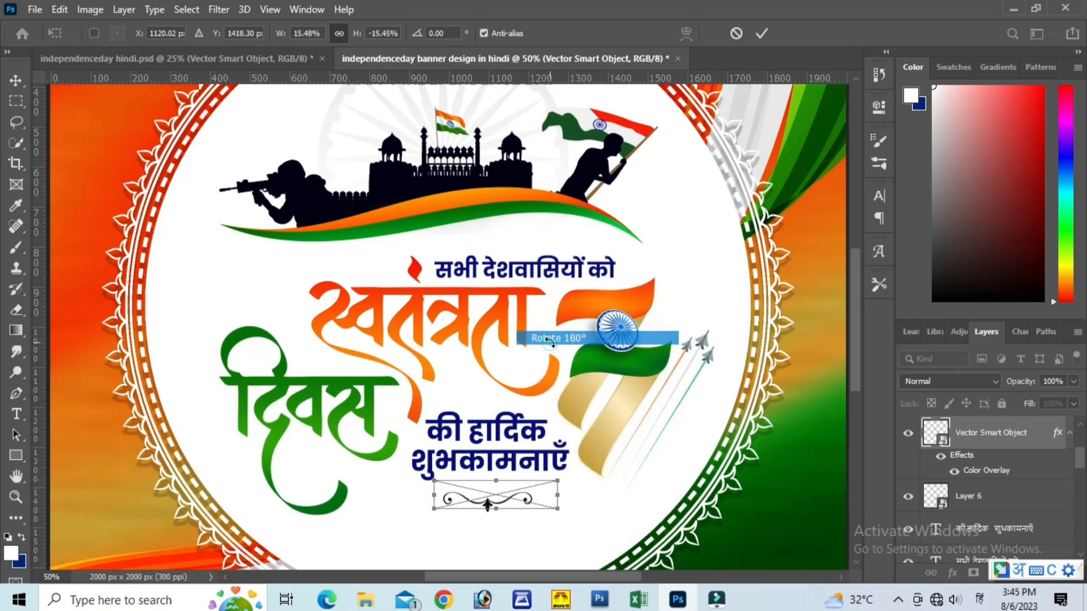
left_click(759, 34)
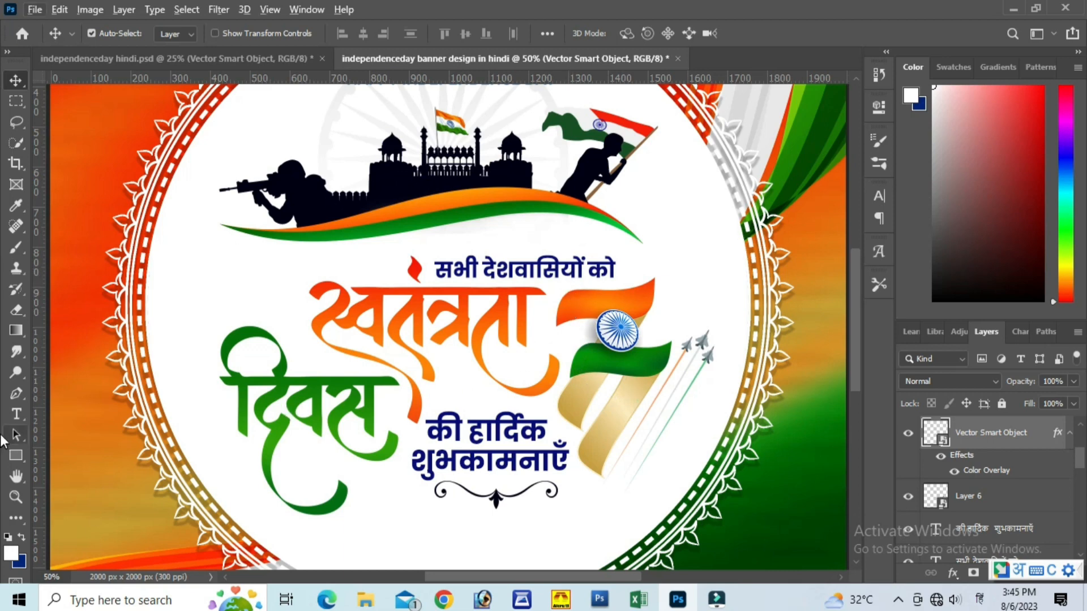
Add the text बें in navy 17 pt Poppins Bold just right of the tricolour 7 and nudge it slightly down.
left_click(16, 415)
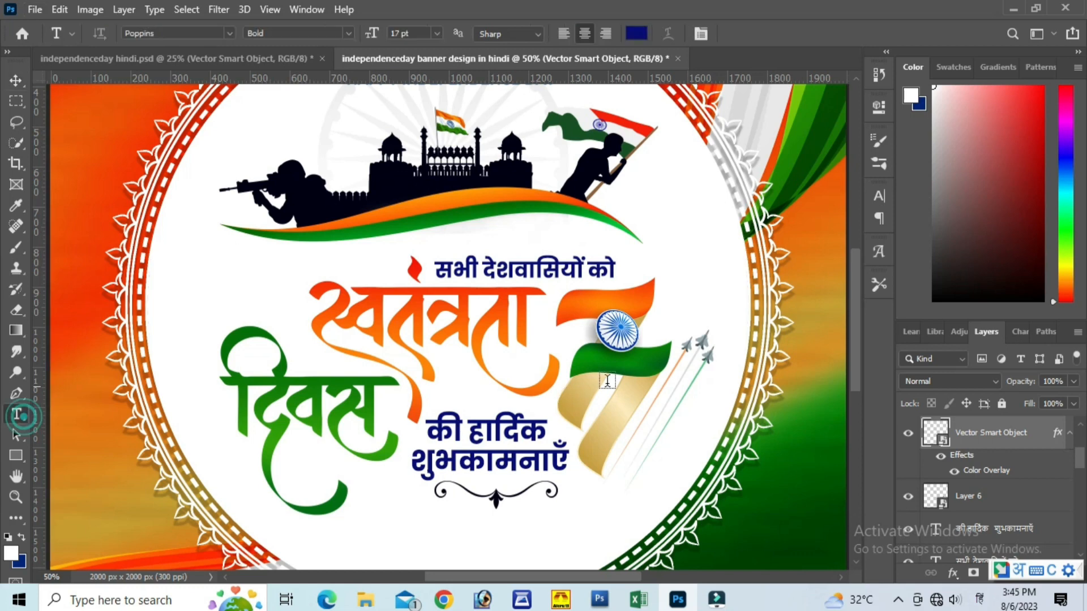
left_click(669, 310)
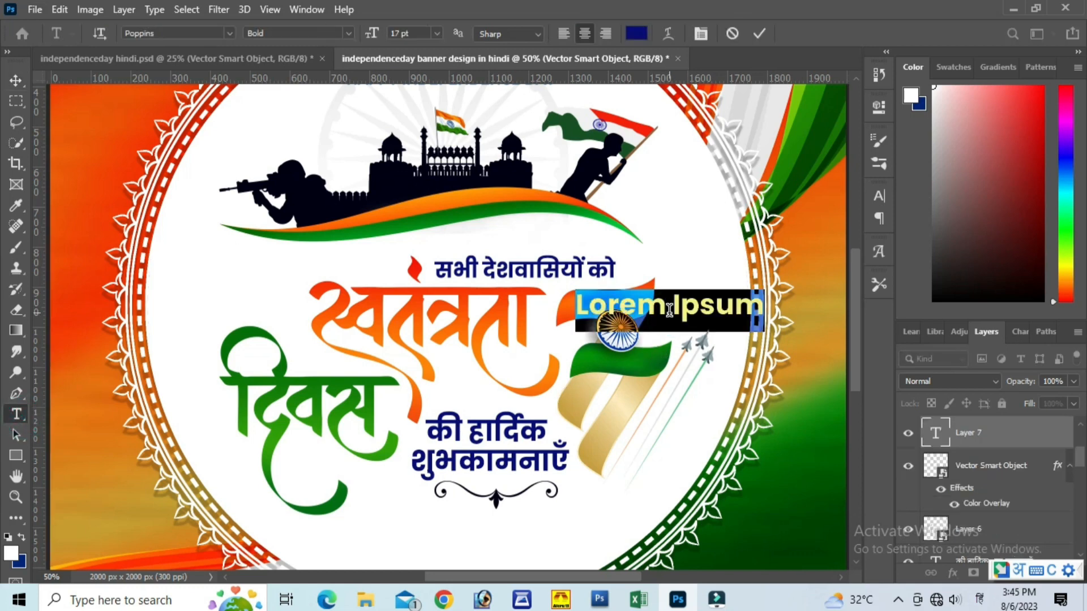
type("ben")
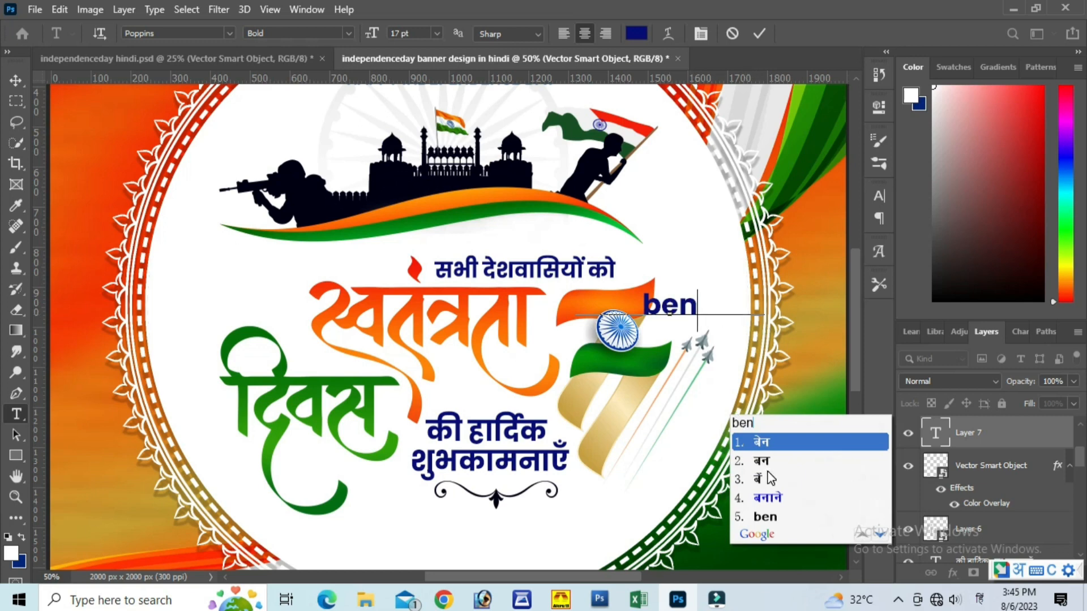
left_click(761, 480)
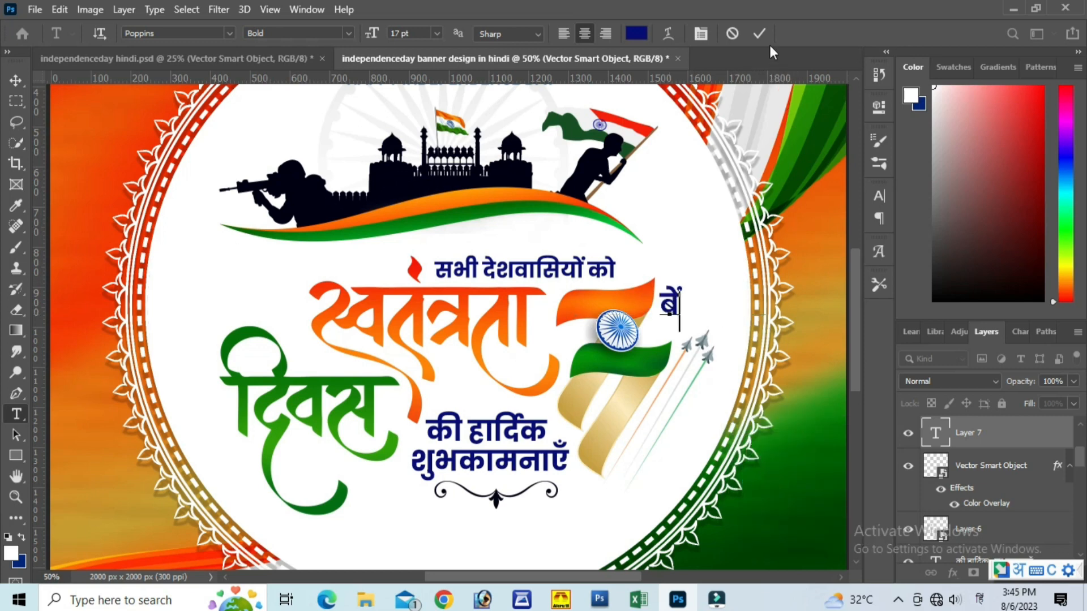
left_click(756, 35)
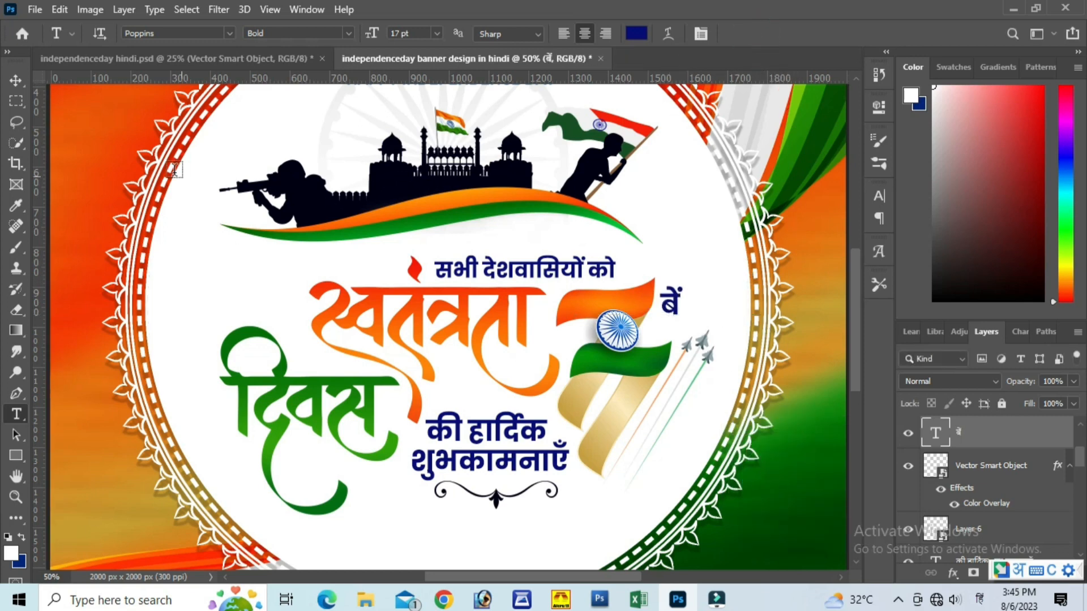
left_click(16, 82)
left_click_drag(675, 308, 676, 315)
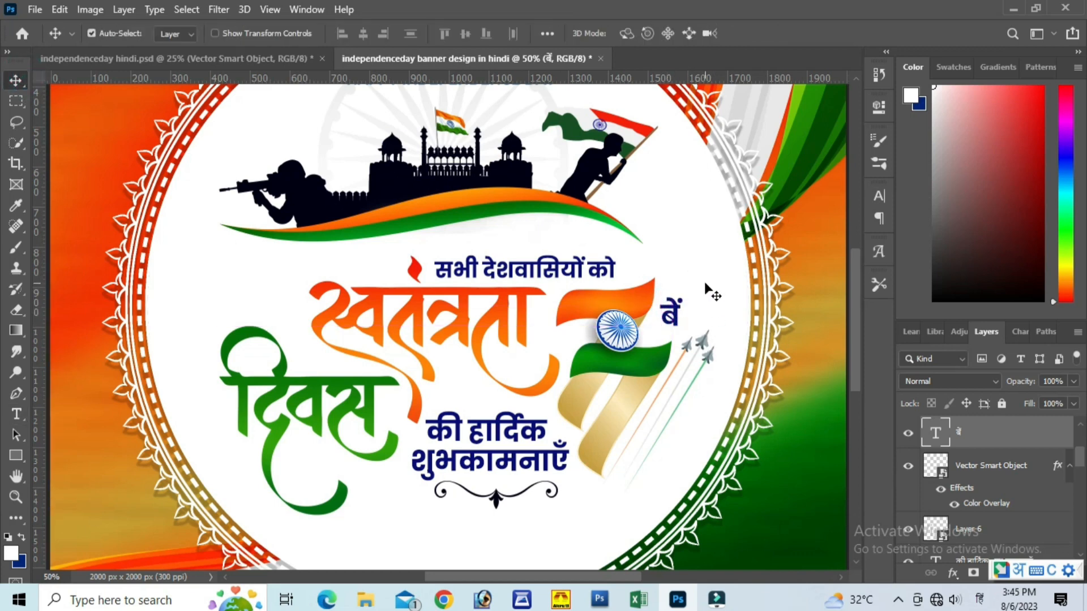
Draw an unfilled rectangle of about 1932 × 1920 px just inside the banner's edges, directly above the background layer.
left_click(706, 284)
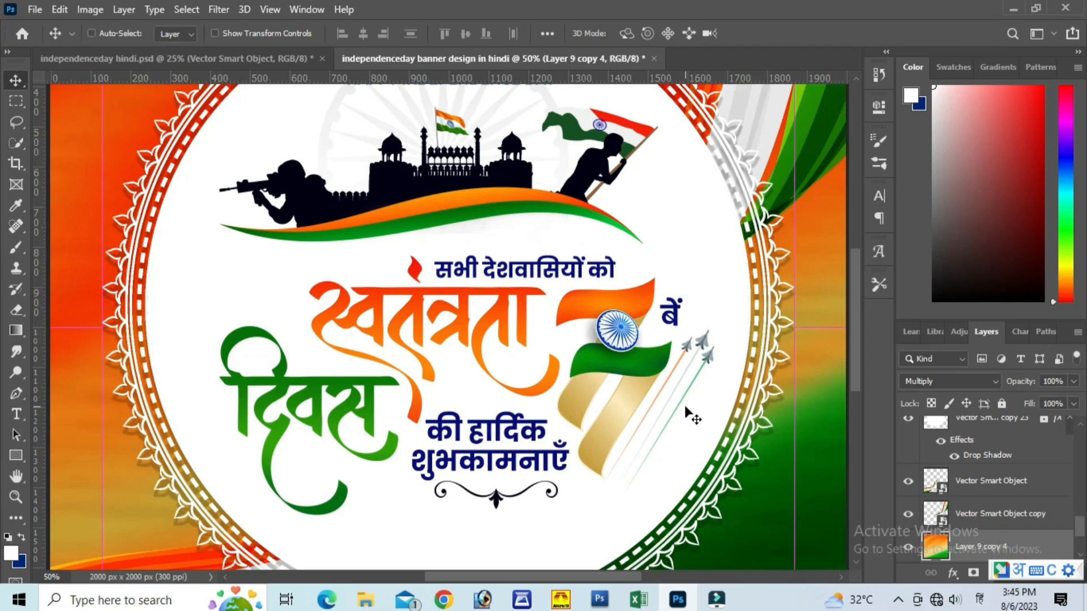
key("ctrl+minus")
key("ctrl+minus")
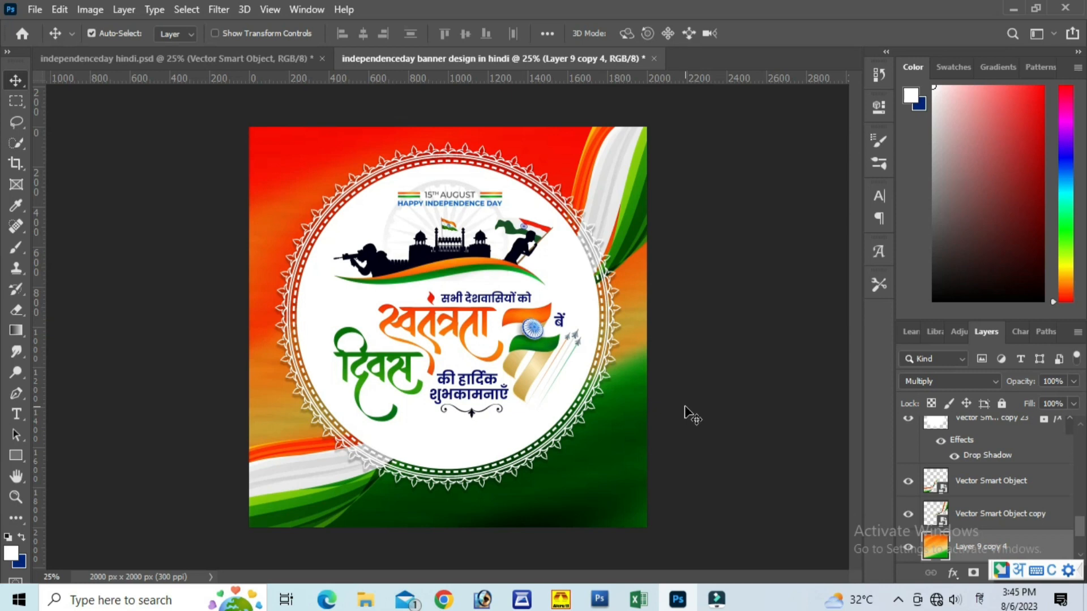
left_click(20, 457)
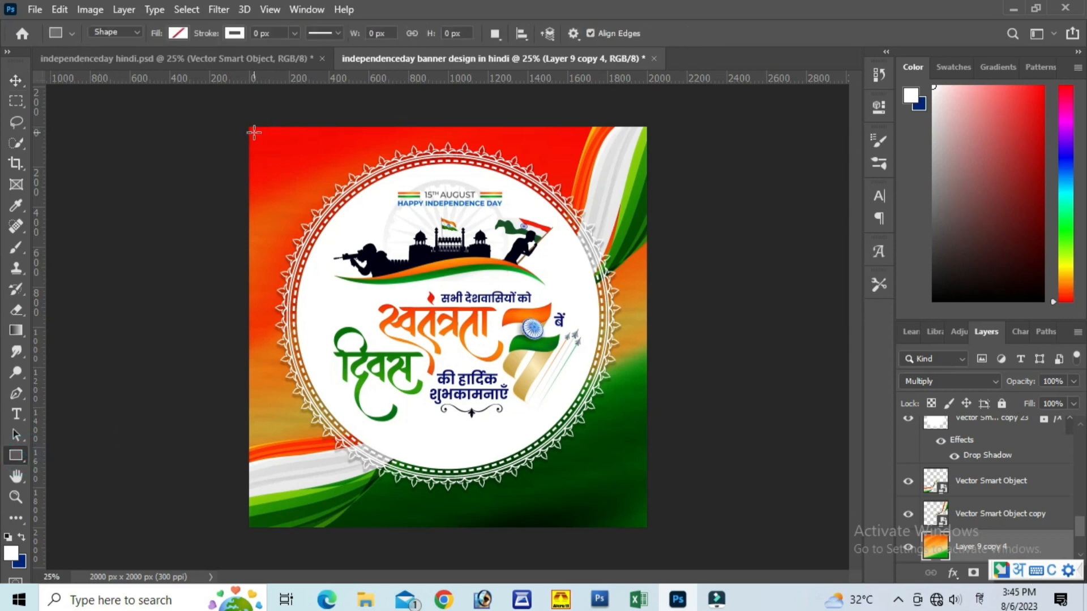
left_click_drag(256, 134, 640, 519)
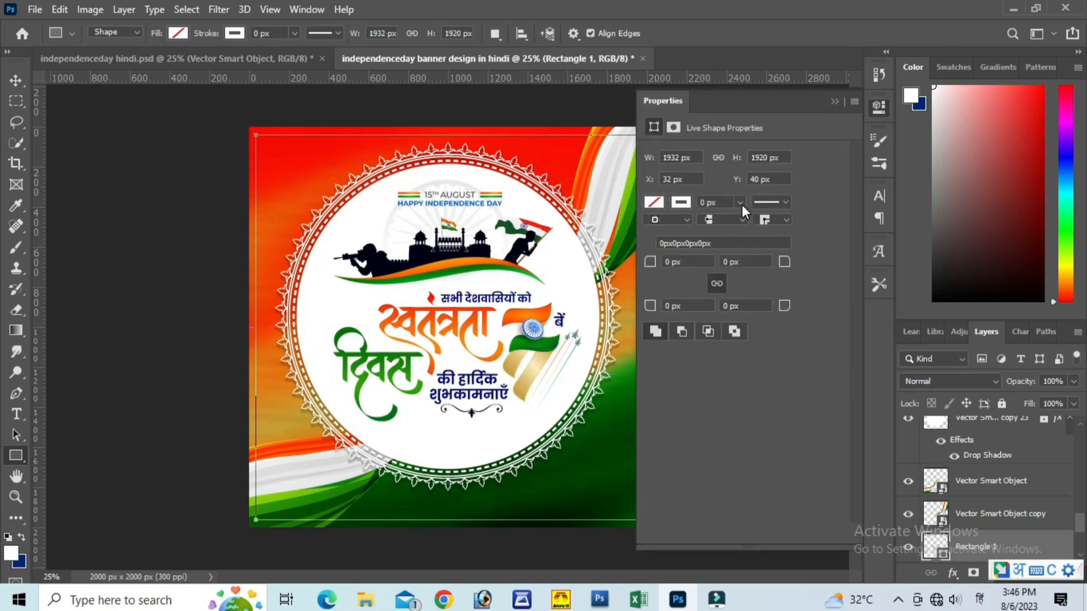
Set the rectangular frame's white stroke to about 4.68 px wide and deselect the shape.
left_click(740, 202)
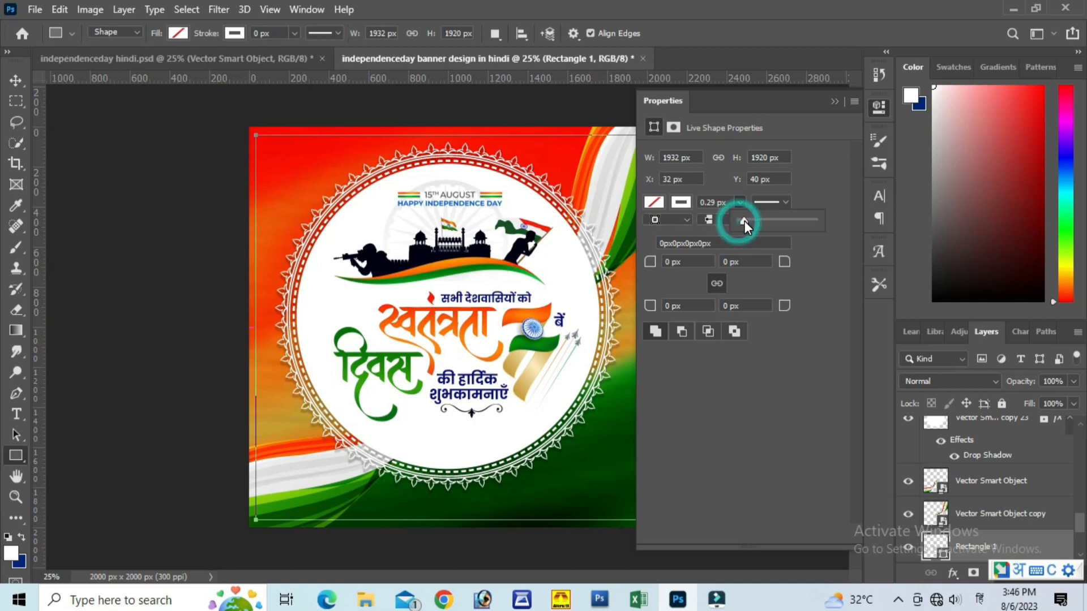
left_click_drag(746, 220, 752, 222)
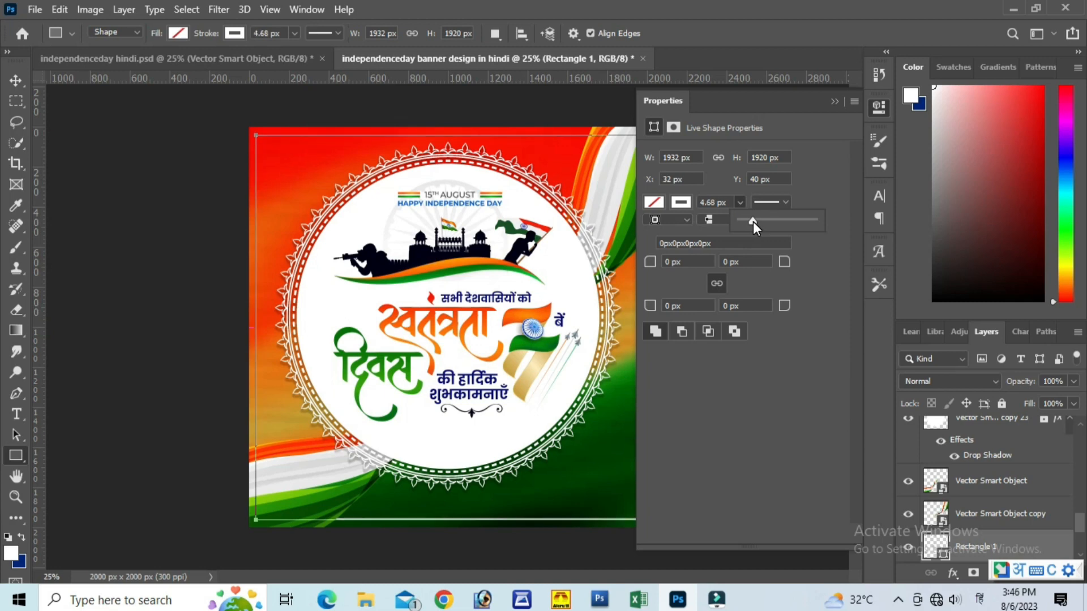
left_click(17, 80)
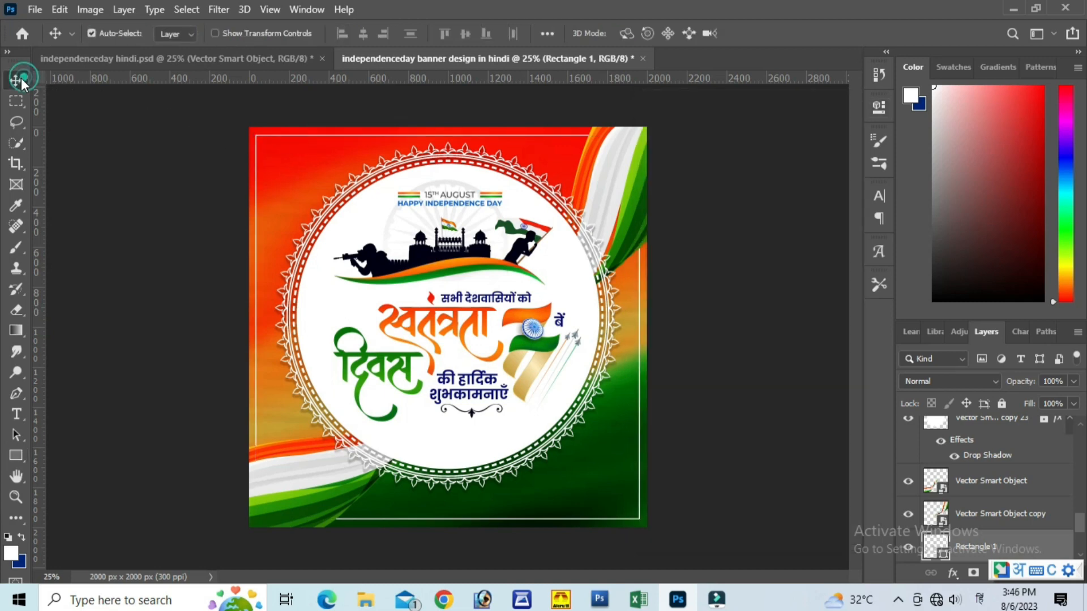
left_click(76, 138)
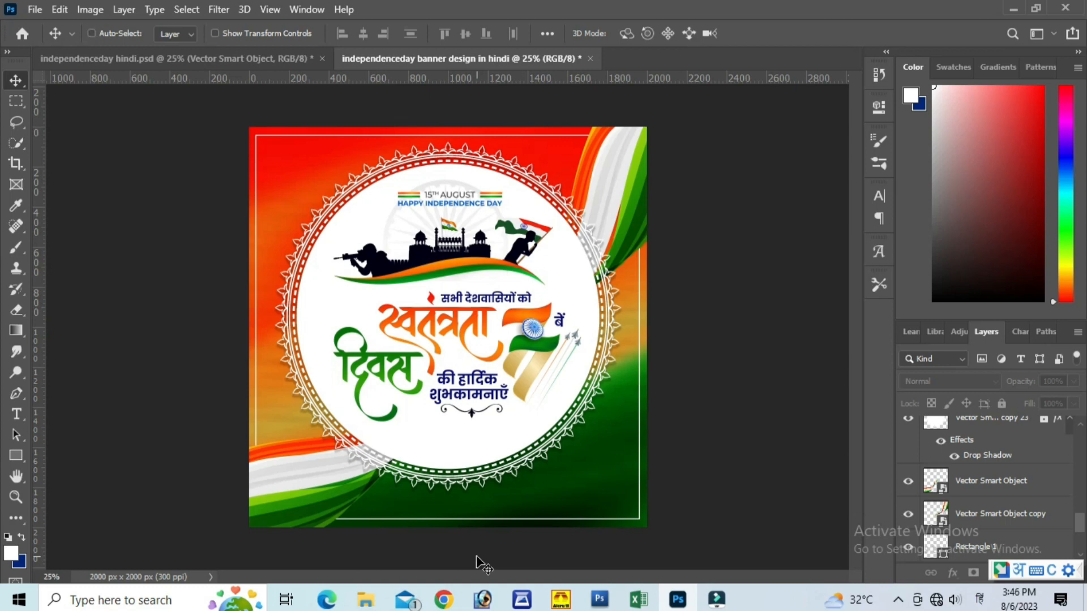
key("ctrl+plus")
scroll(477, 563, "up", 1)
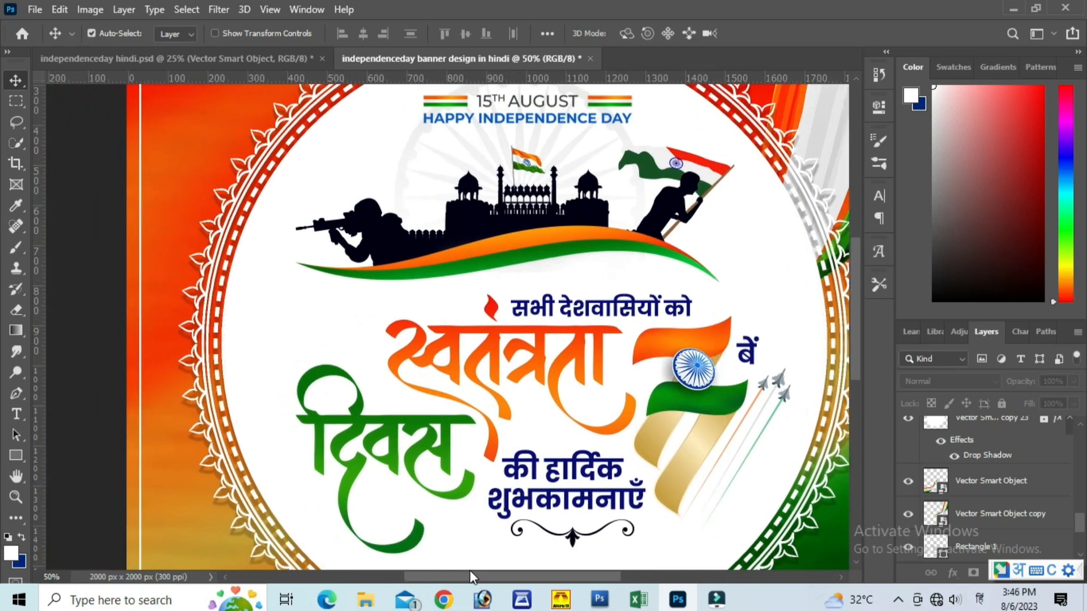
scroll(475, 566, "left", 2)
key("ctrl+minus")
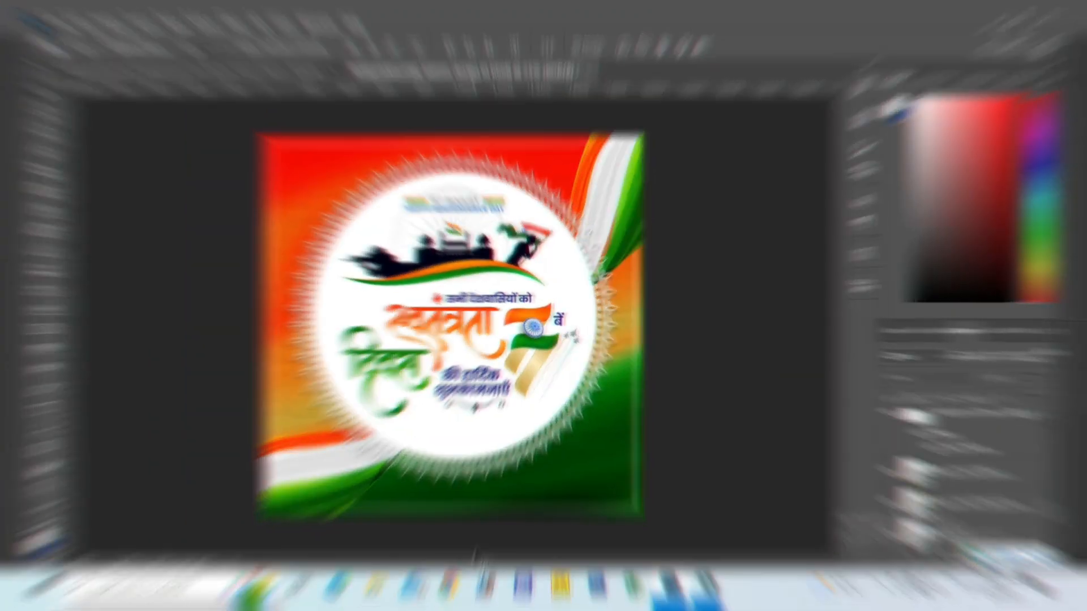